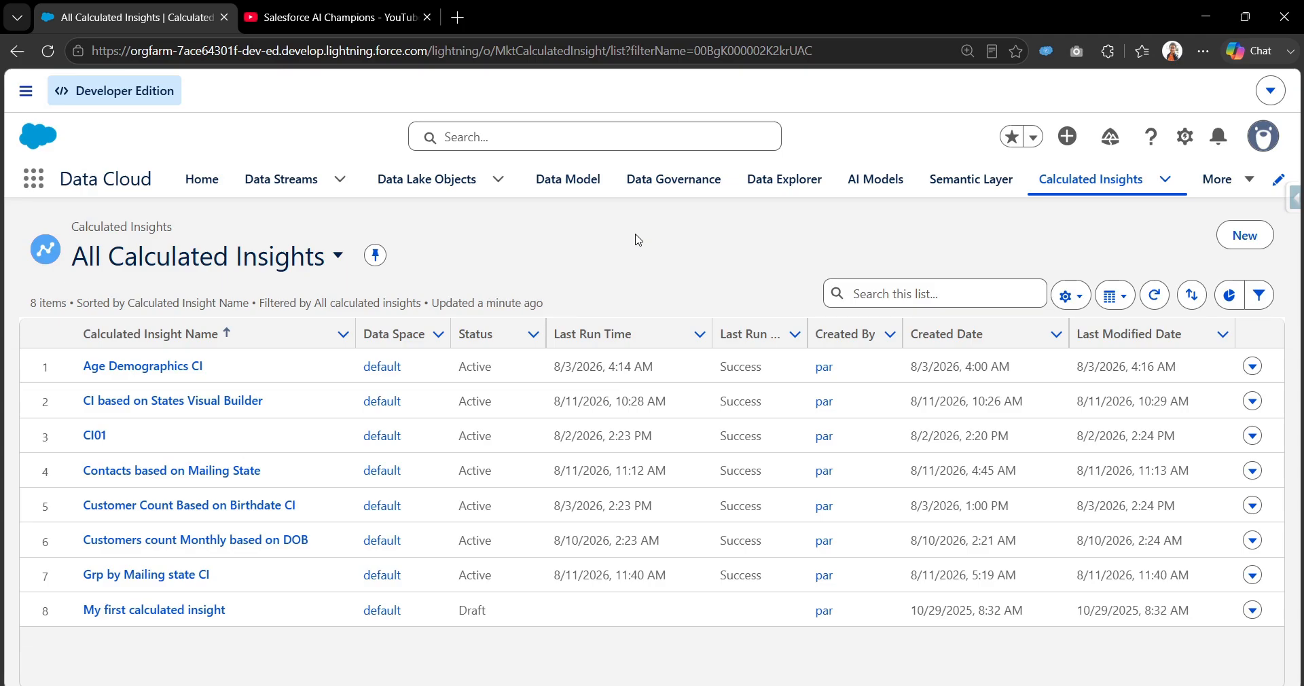
click(1239, 237)
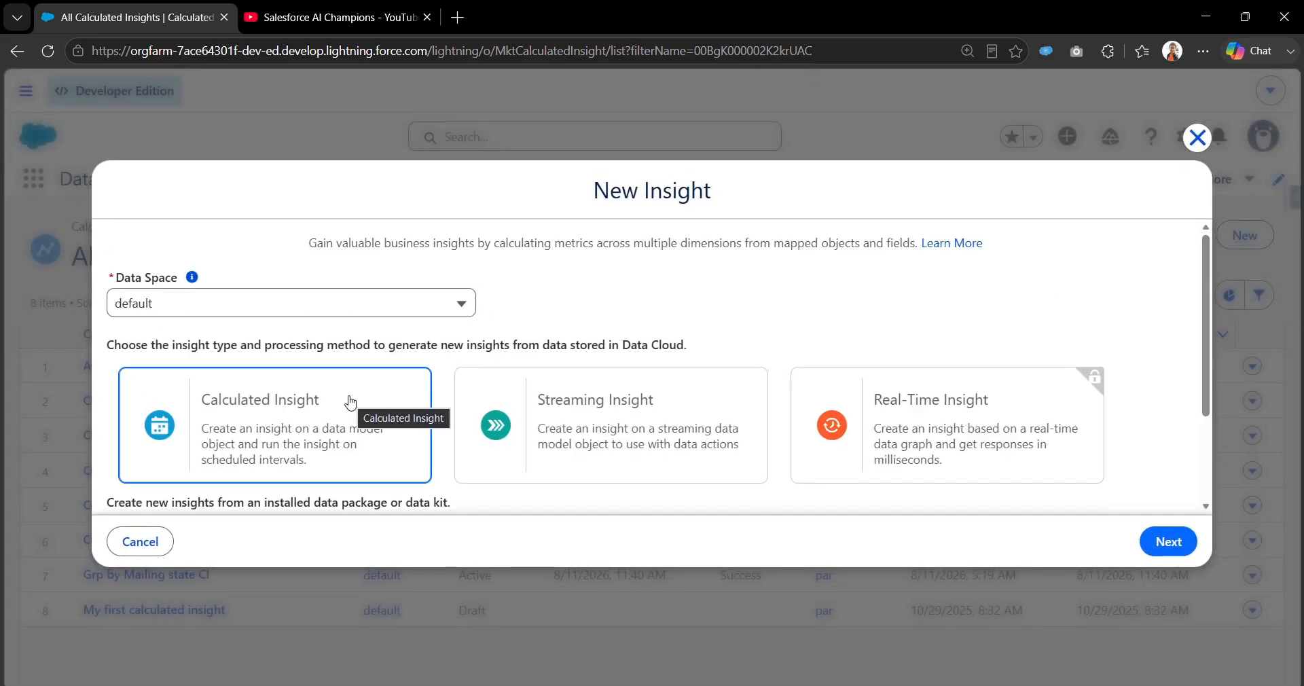
click(349, 402)
scroll(631, 369, down, 3)
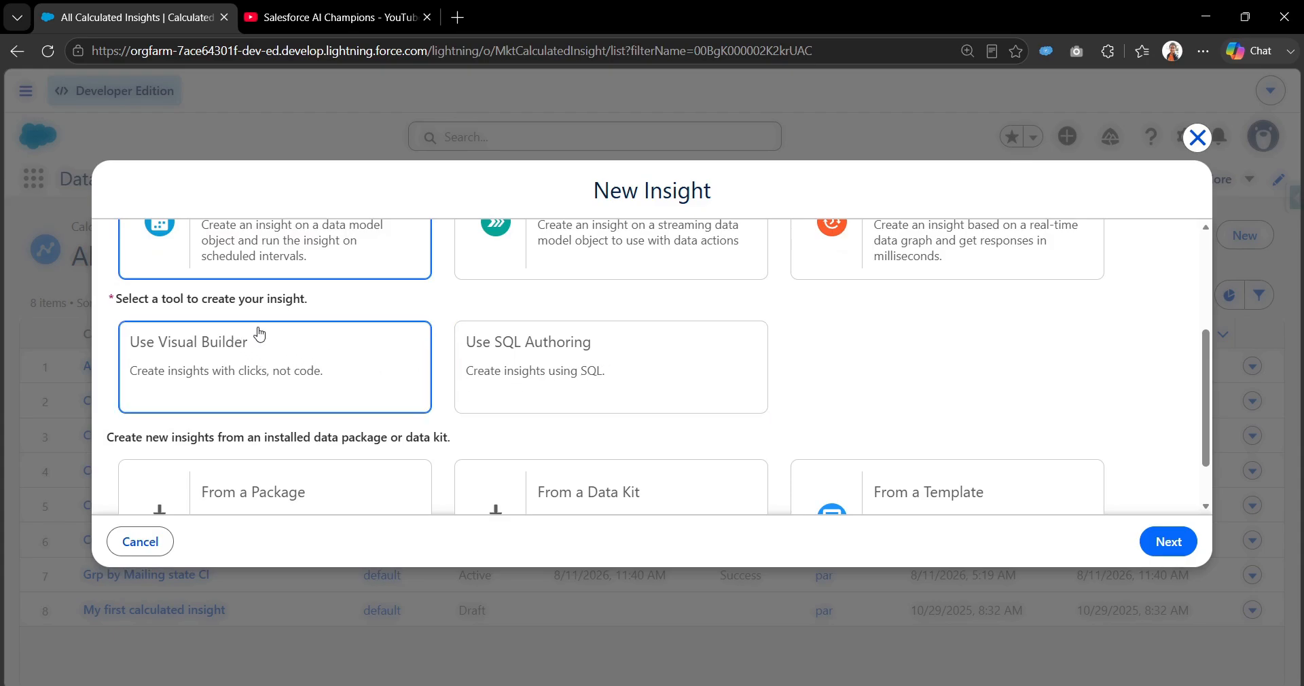
scroll(283, 343, down, 1)
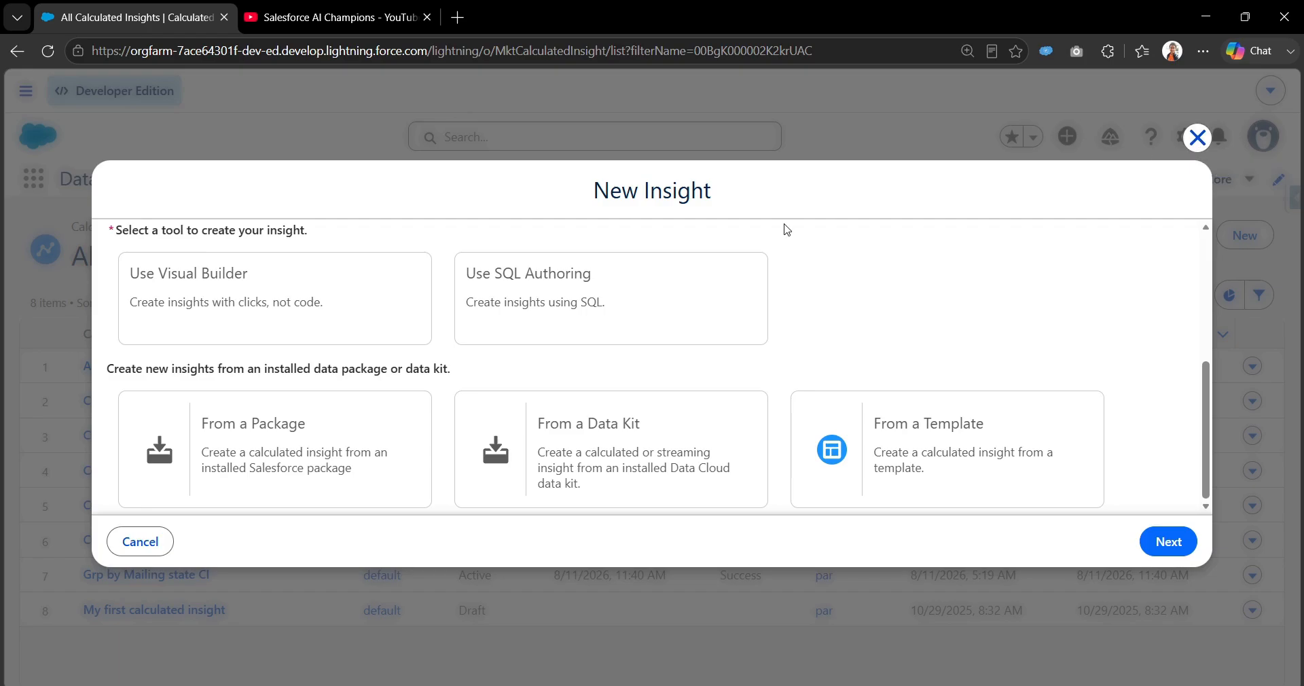
click(1196, 138)
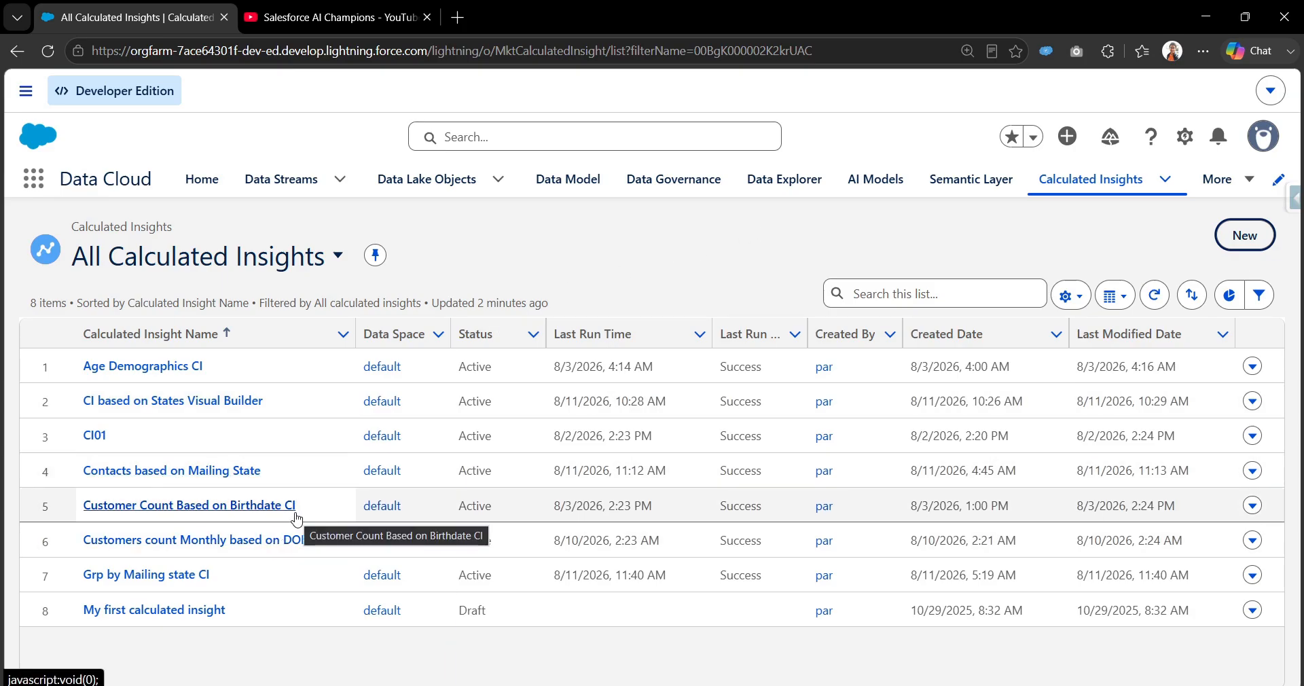
Show the data of the calculated insight "Grp by Mailing state CI" in Data Explorer, using the default data space.
click(758, 181)
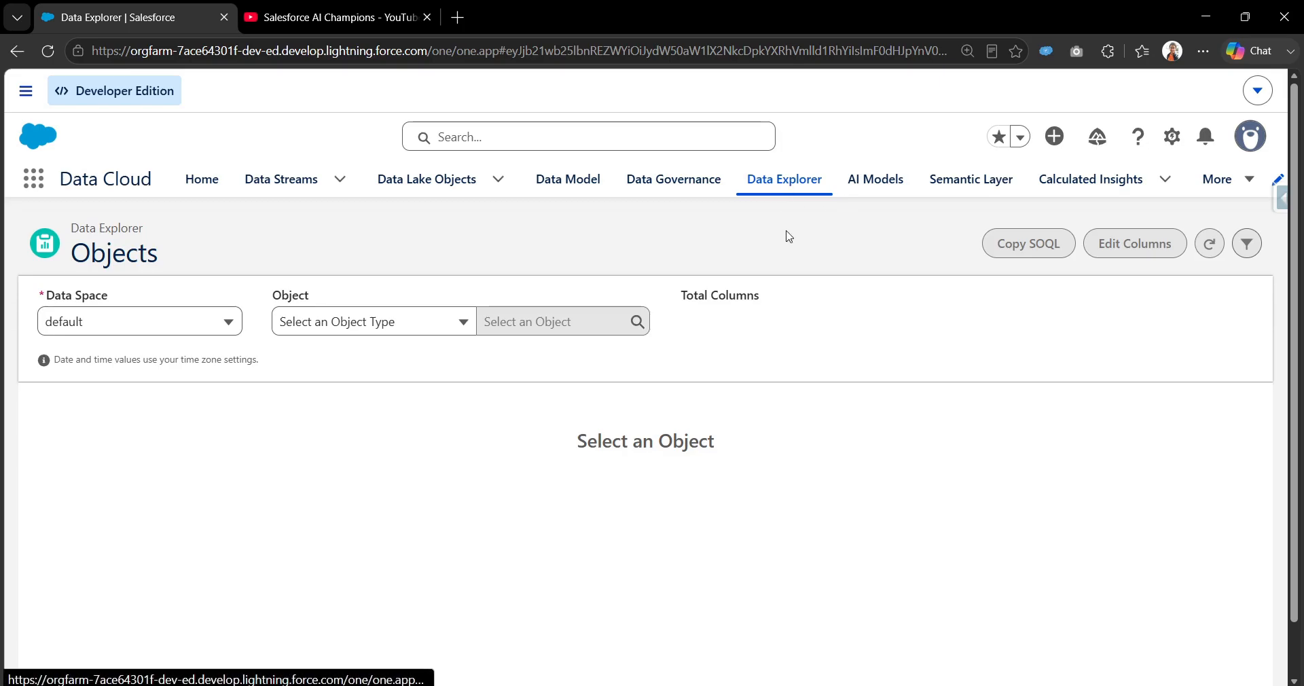
click(374, 326)
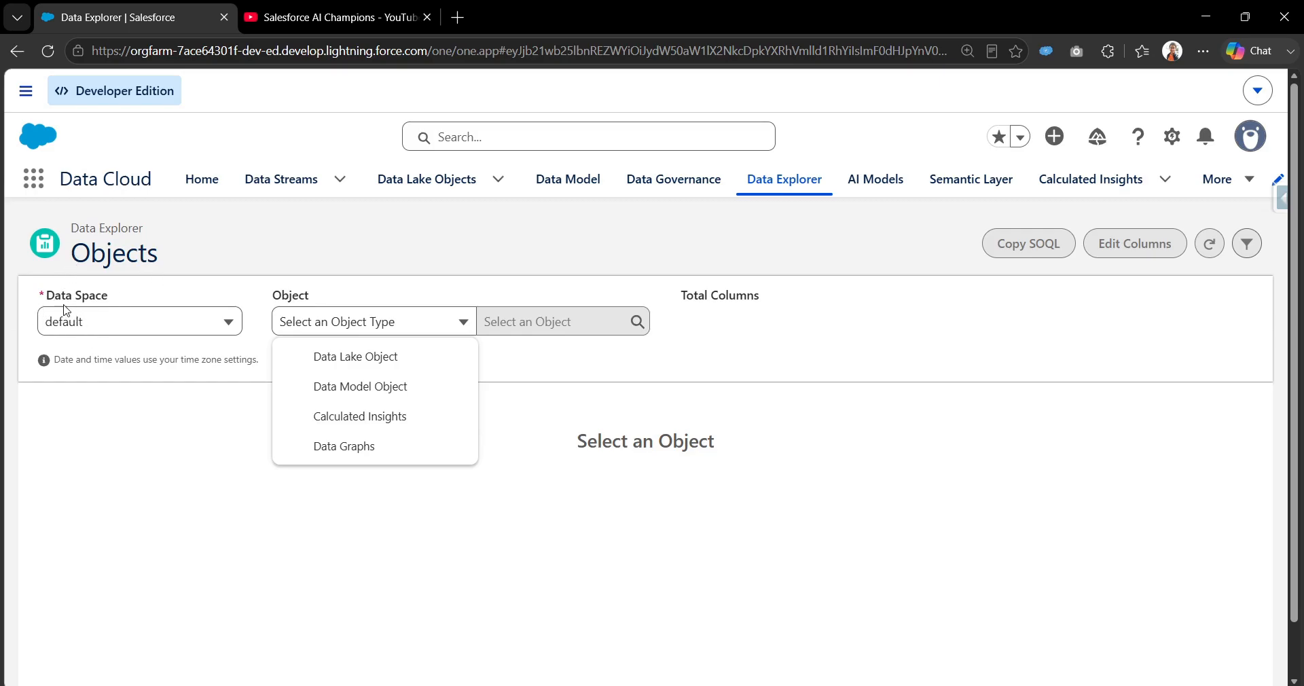
click(366, 428)
click(596, 325)
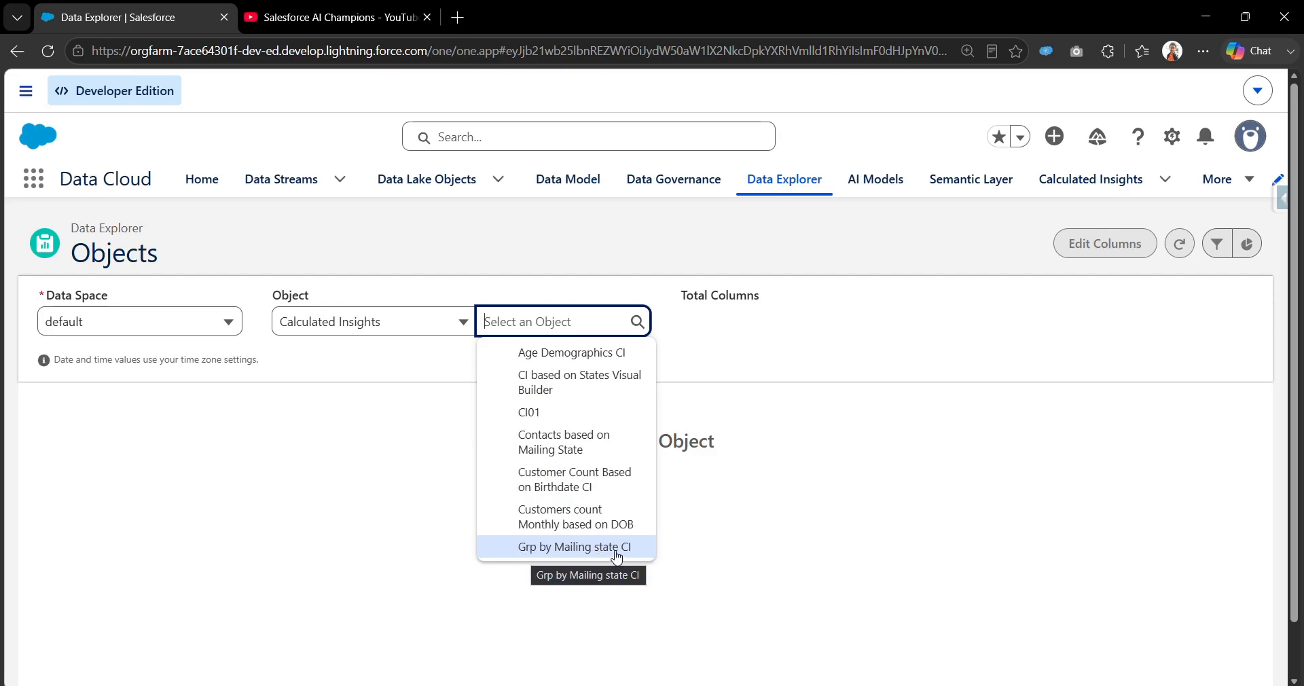
click(564, 549)
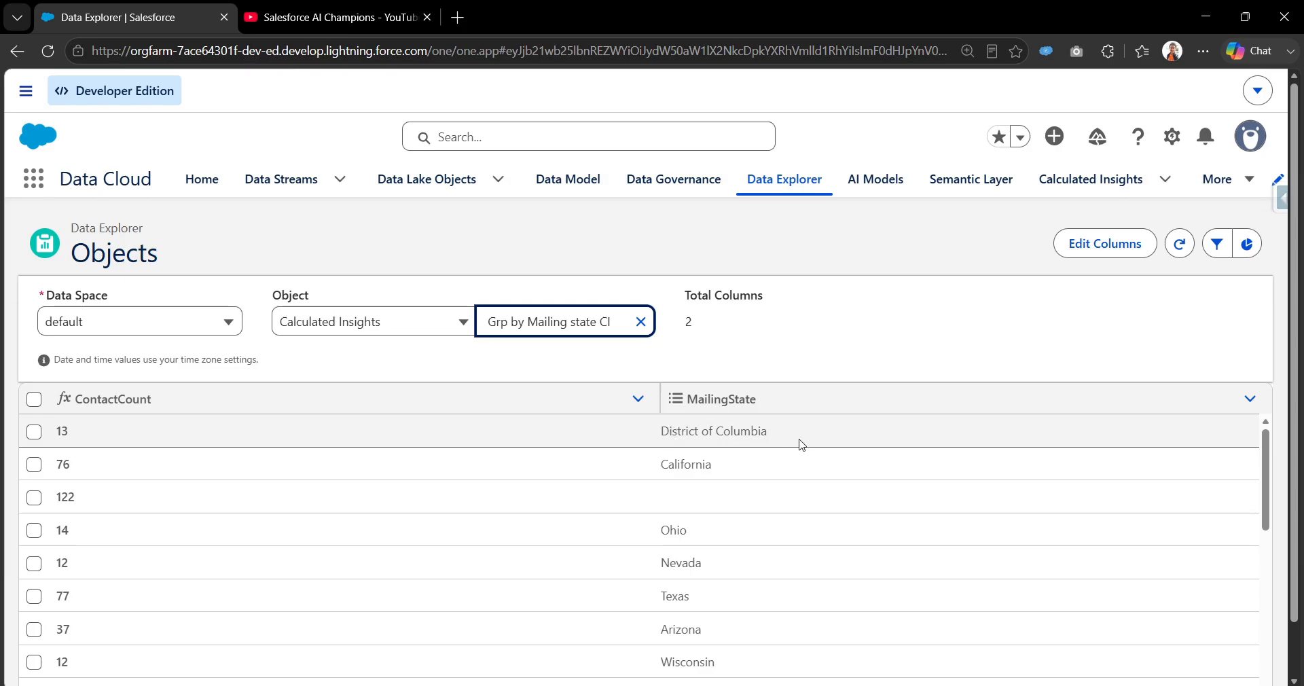
Examine the contact counts per mailing state, including the rows for California, Tennessee and the blank state.
drag(71, 432, 63, 433)
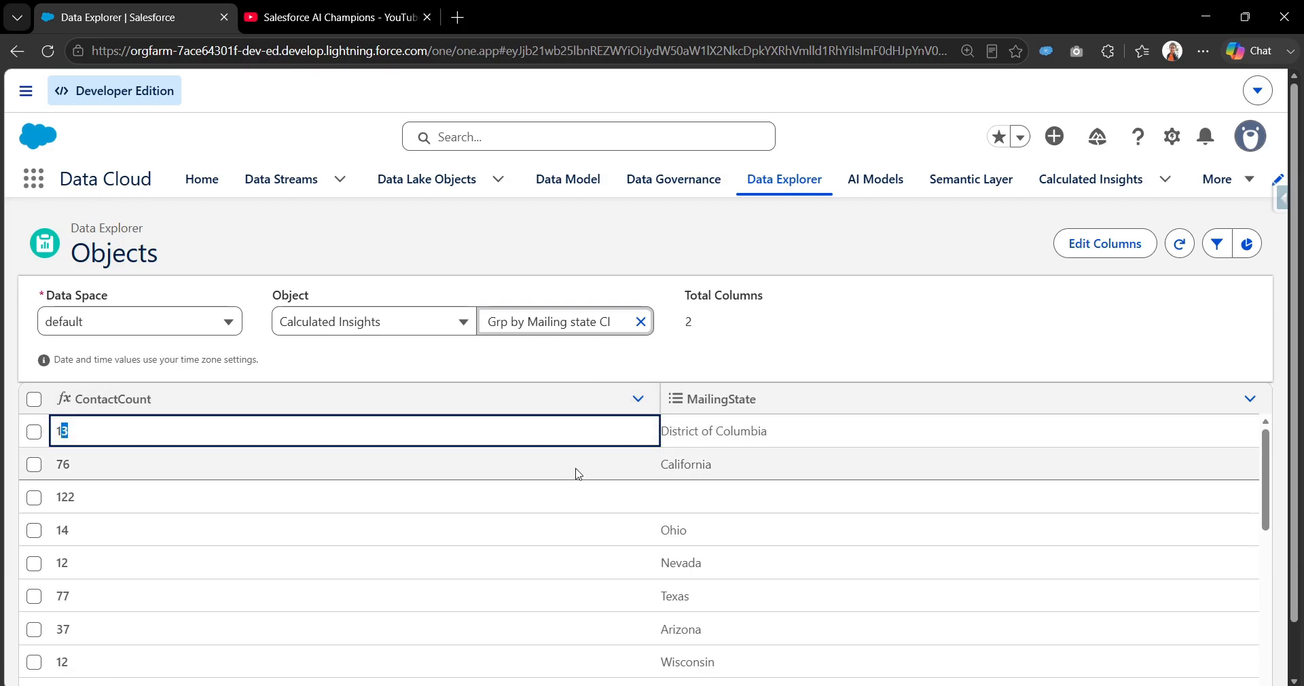
double_click(662, 466)
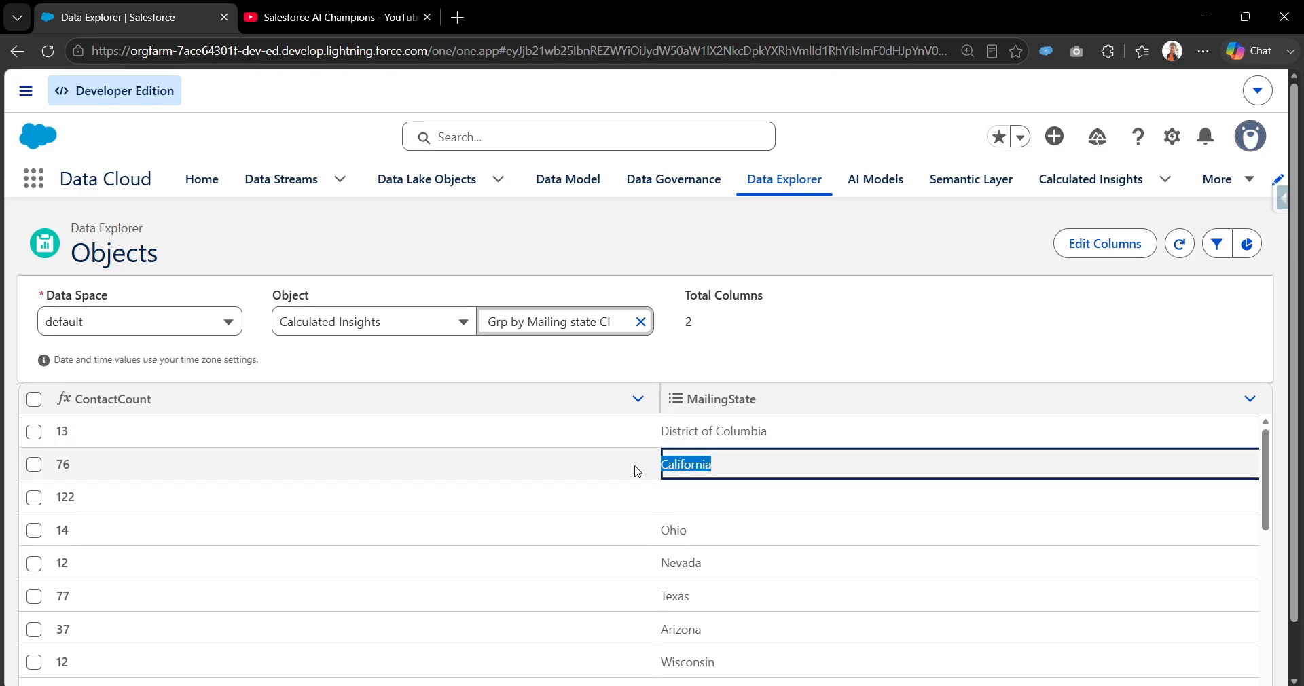
drag(71, 466, 57, 466)
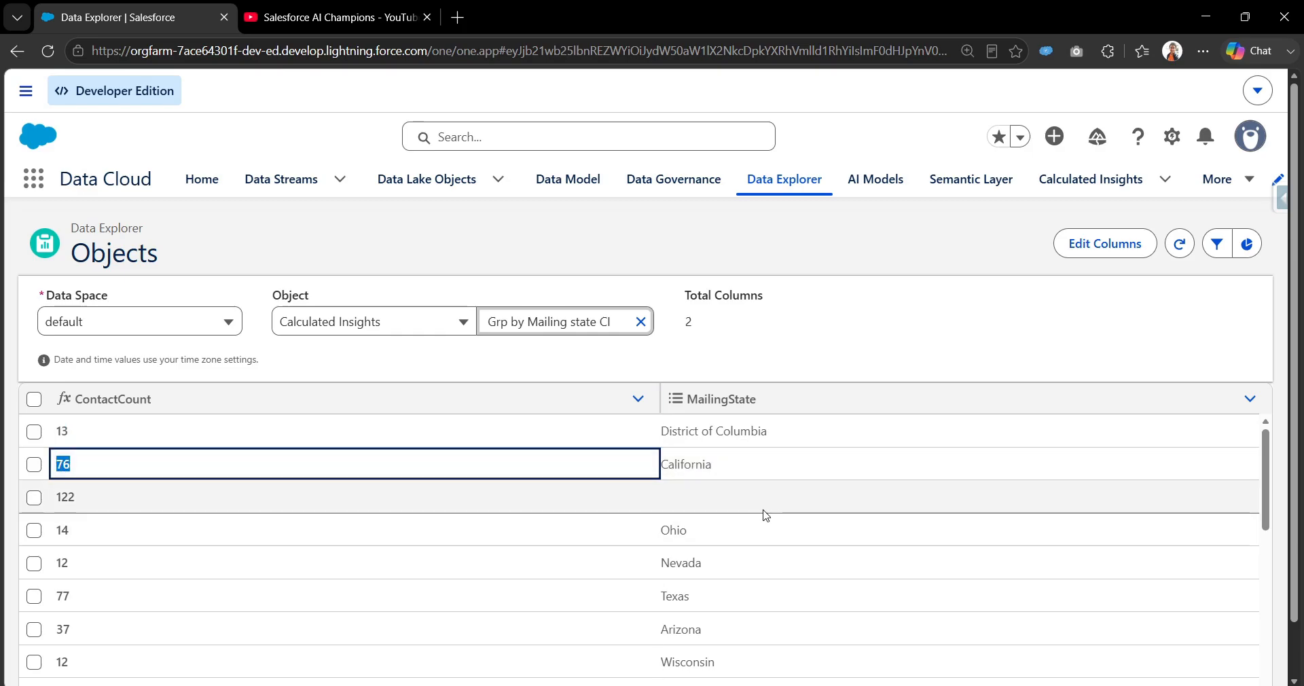
scroll(704, 475, down, 1)
scroll(690, 494, up, 1)
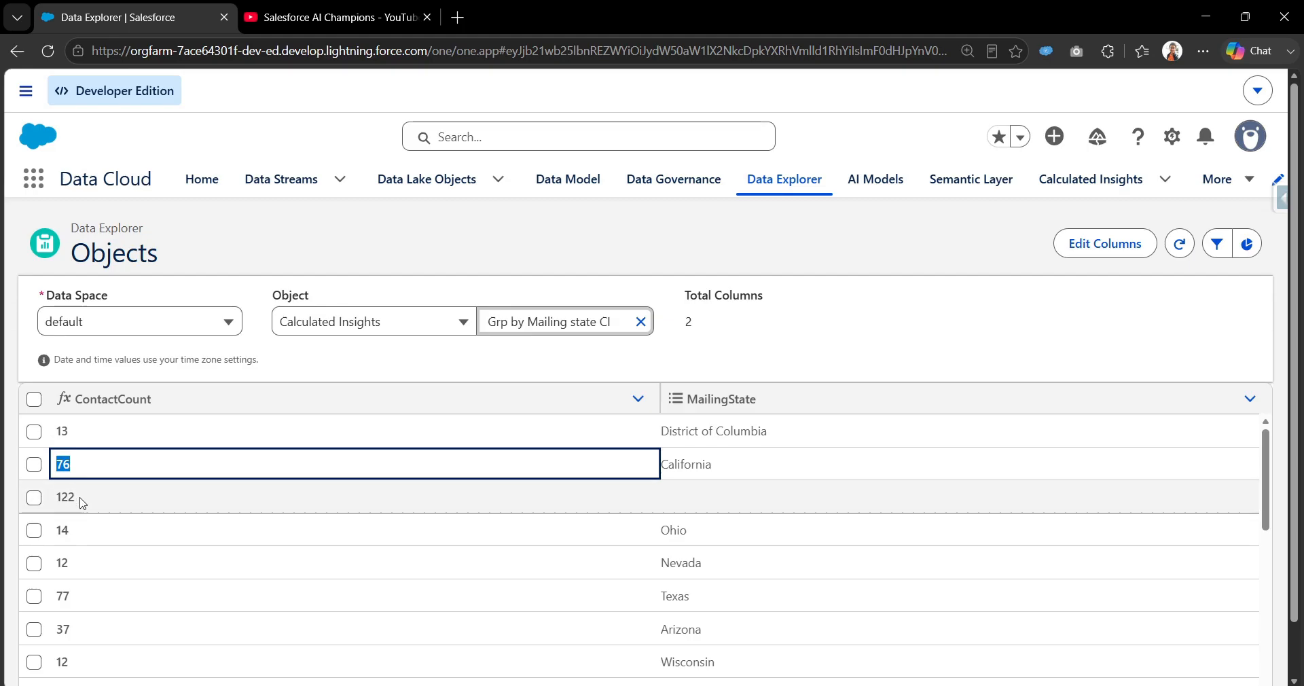
drag(79, 500, 62, 499)
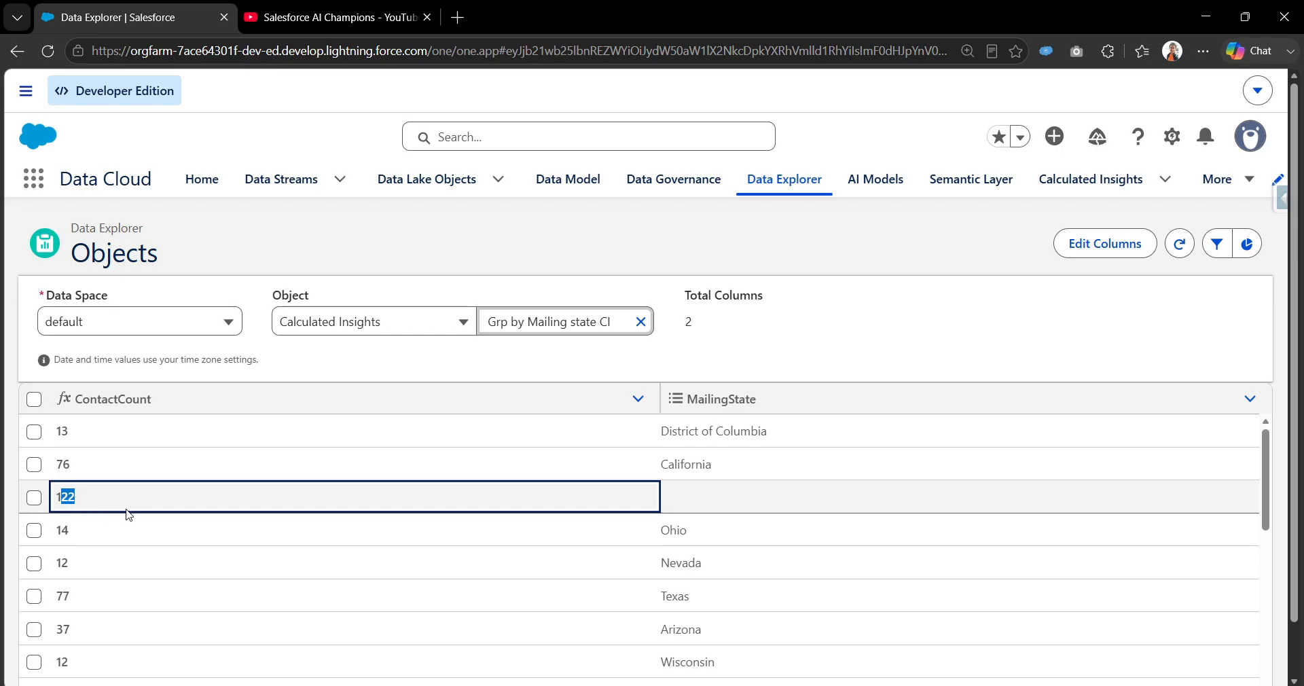
scroll(645, 582, down, 5)
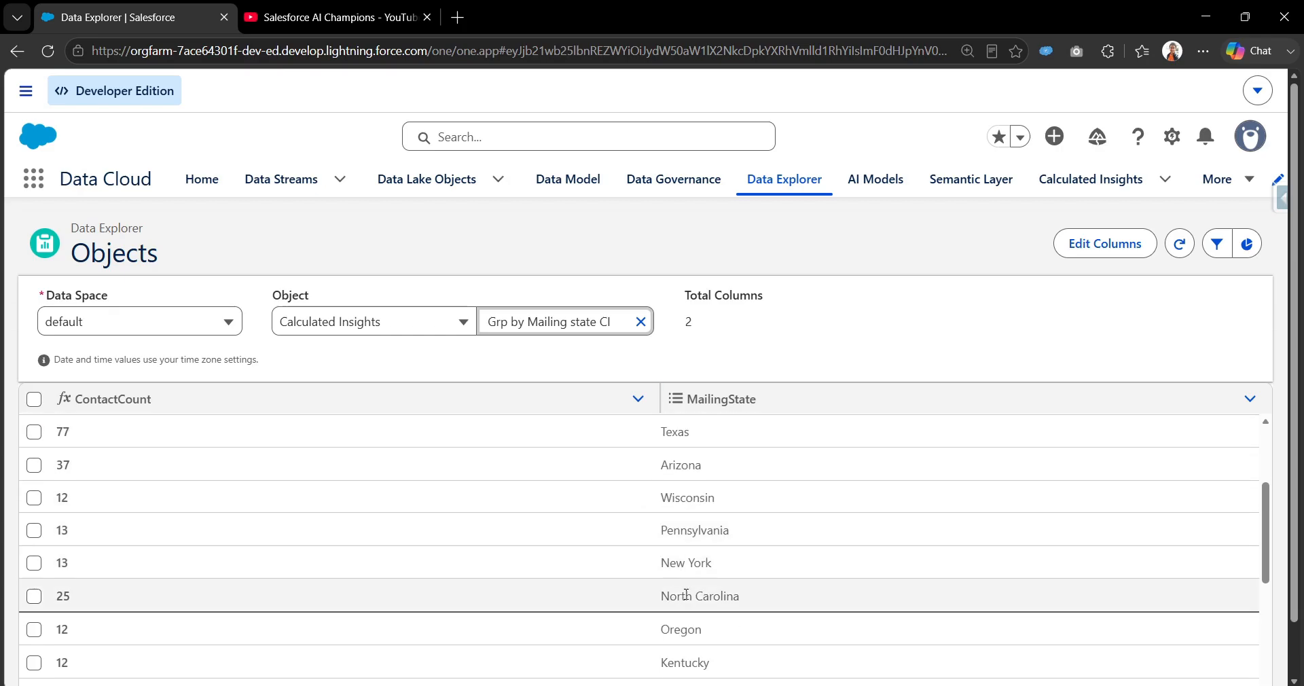
scroll(672, 590, down, 3)
scroll(716, 595, down, 3)
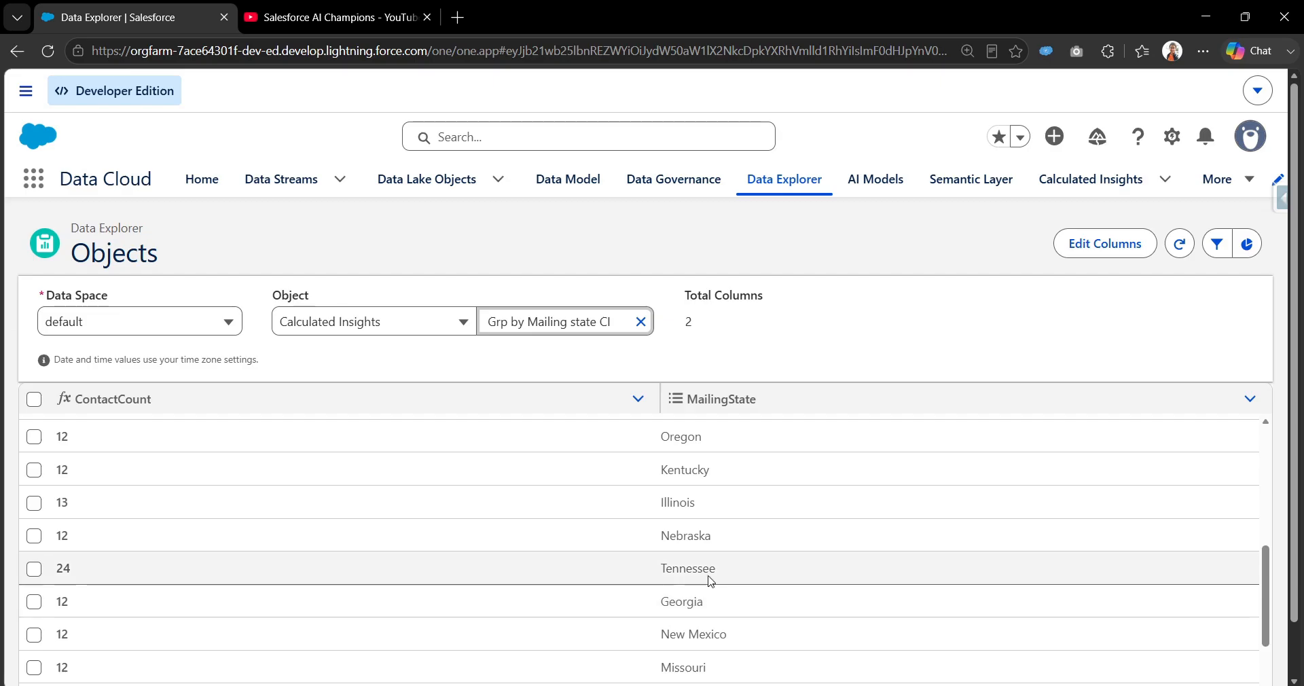
drag(661, 569, 753, 574)
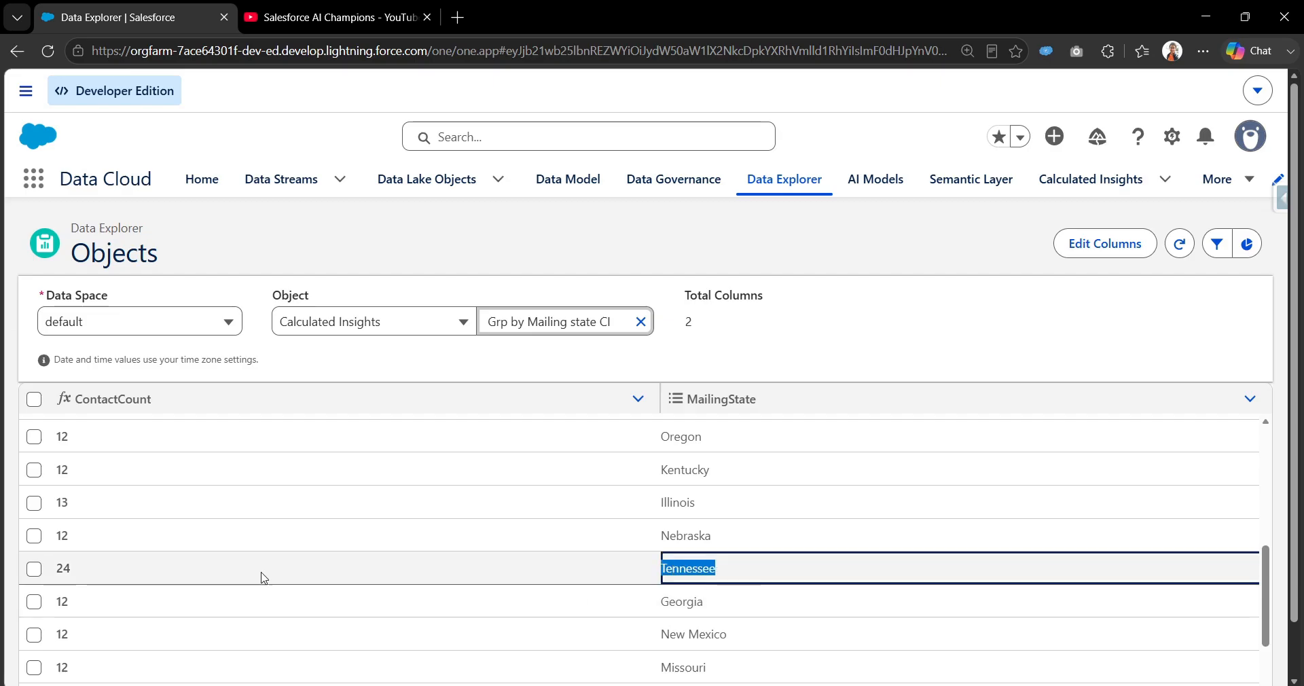
drag(71, 570, 58, 570)
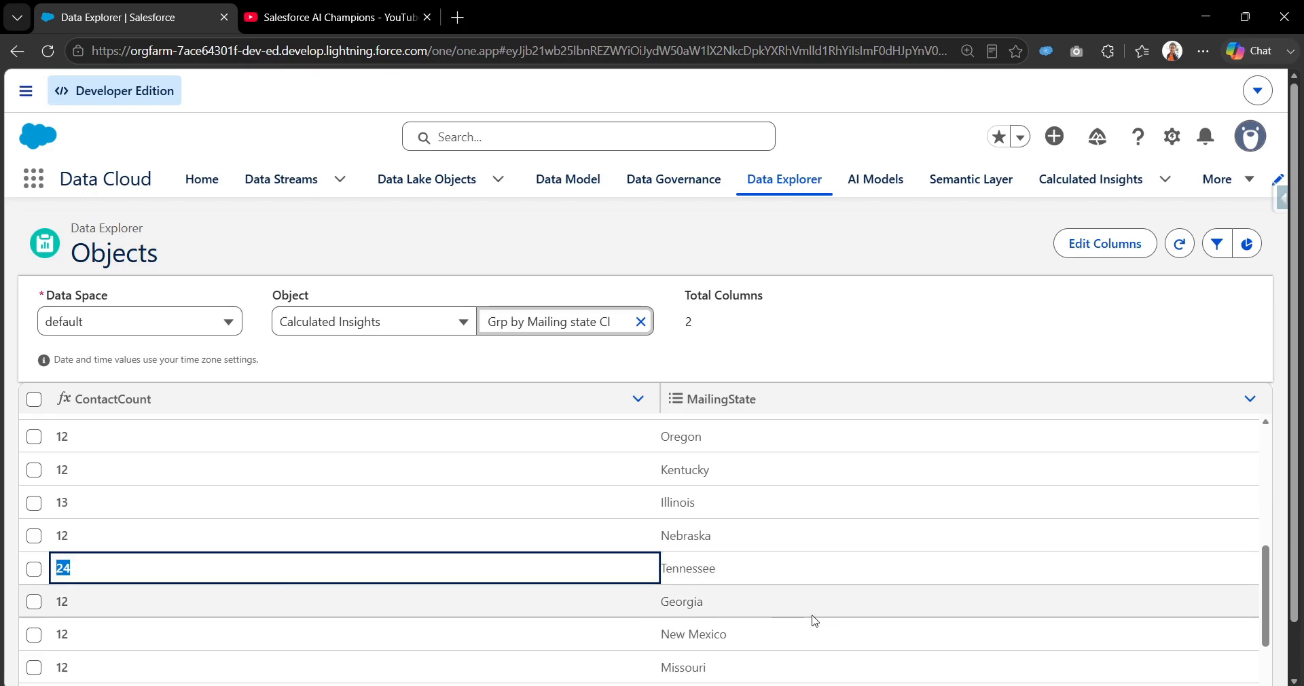
scroll(686, 529, up, 5)
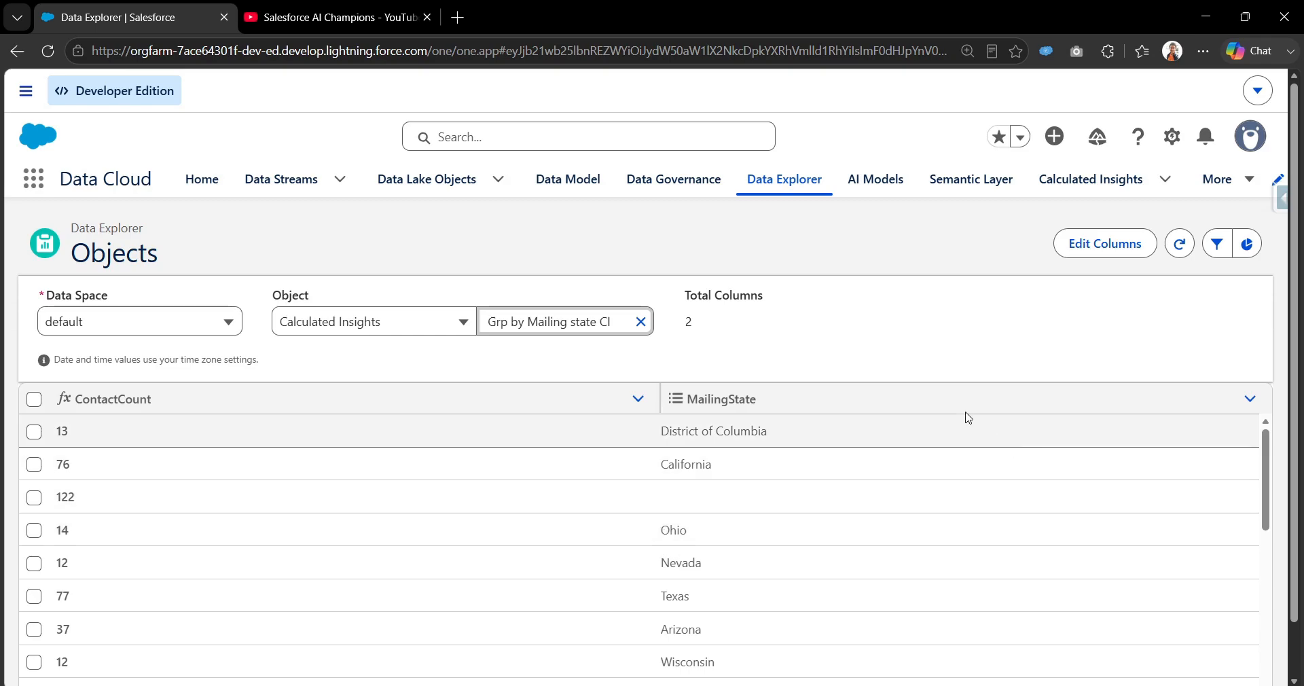
Start a new insight of type Calculated Insight in the default data space, using SQL Authoring as the creation tool.
click(1066, 191)
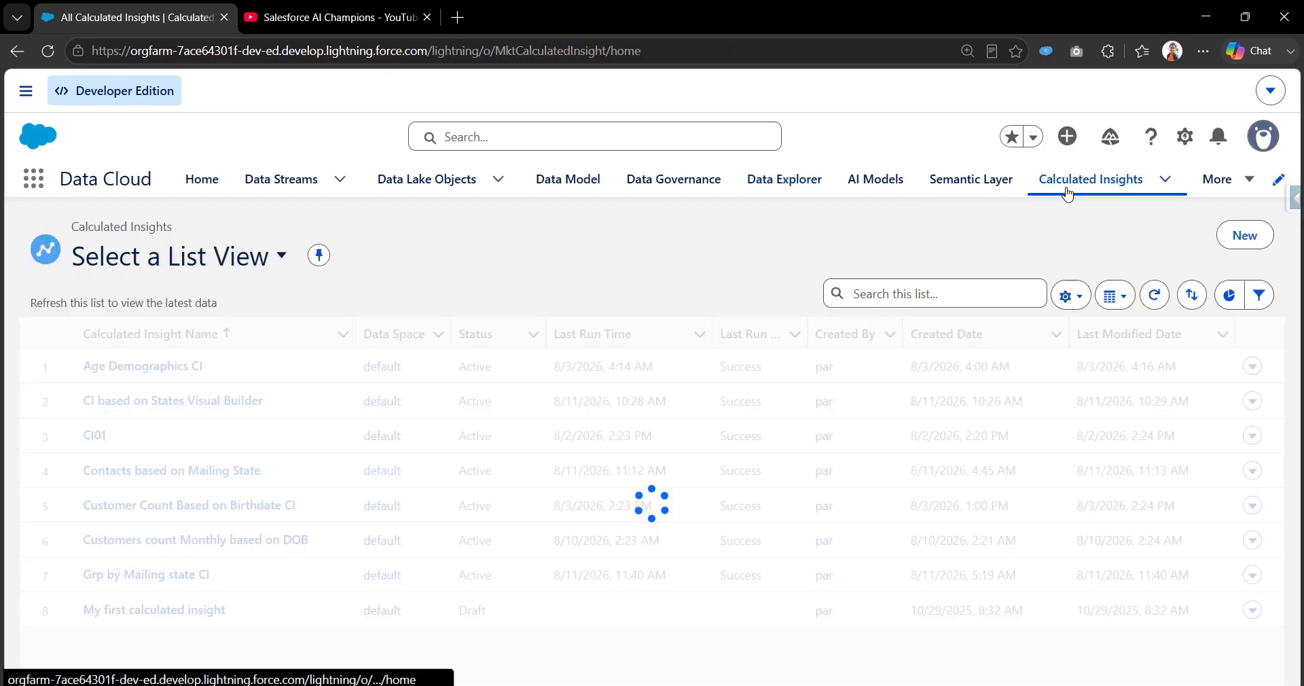
click(1249, 248)
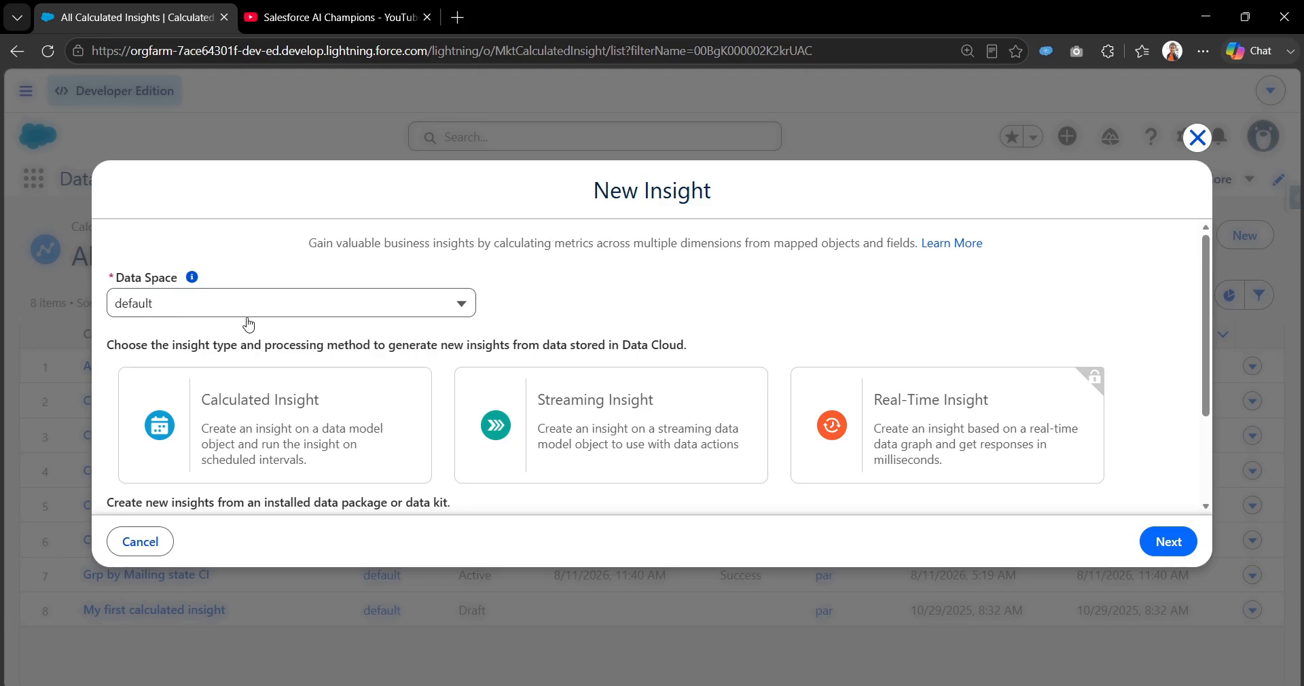
click(294, 423)
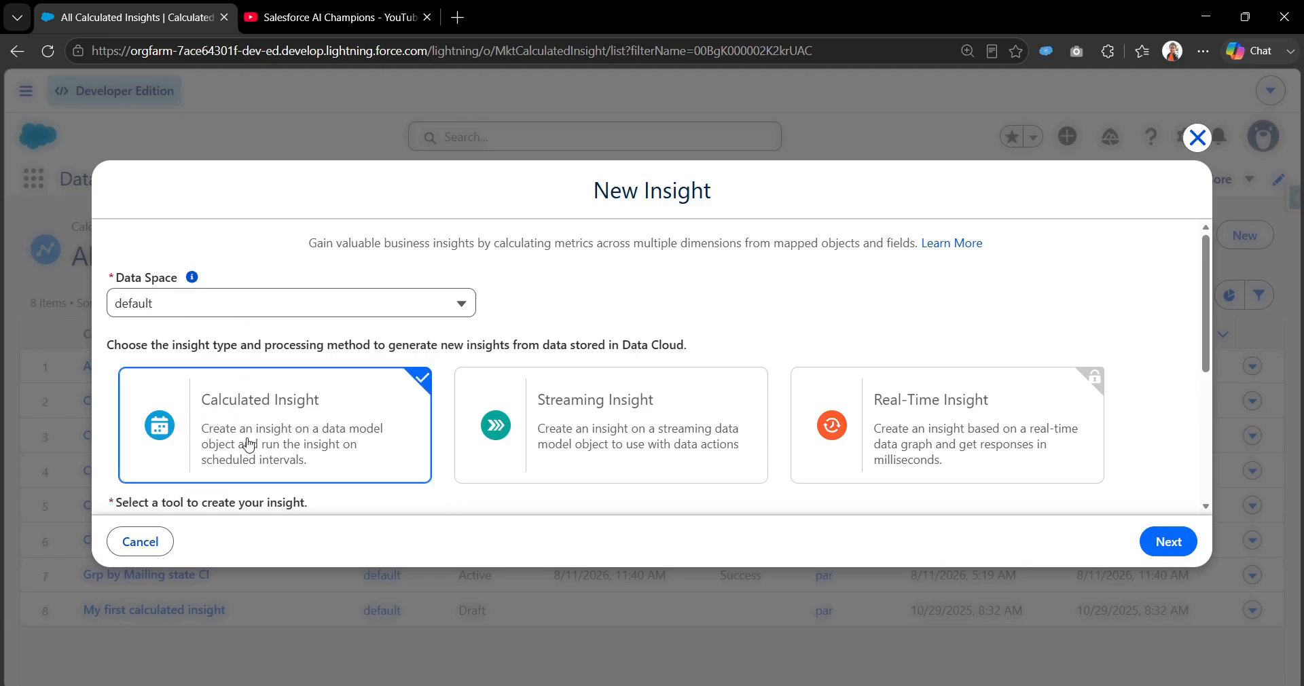
scroll(288, 465, down, 2)
scroll(634, 465, down, 2)
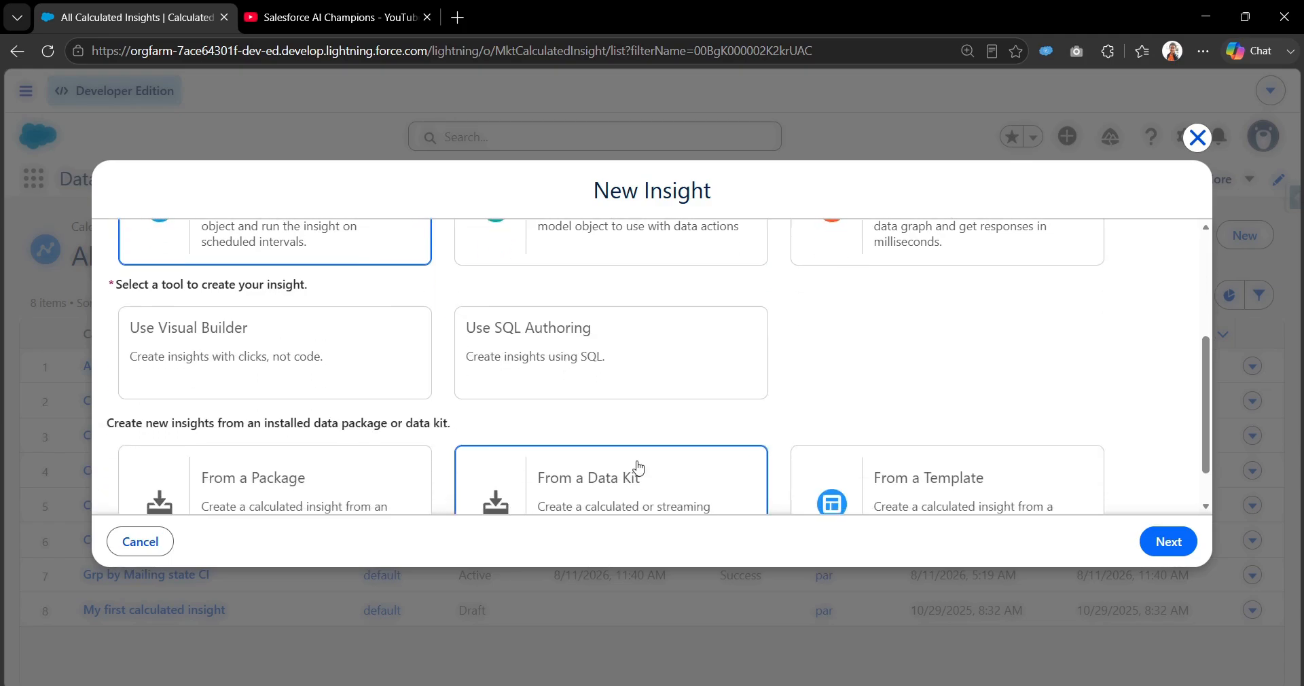
click(693, 376)
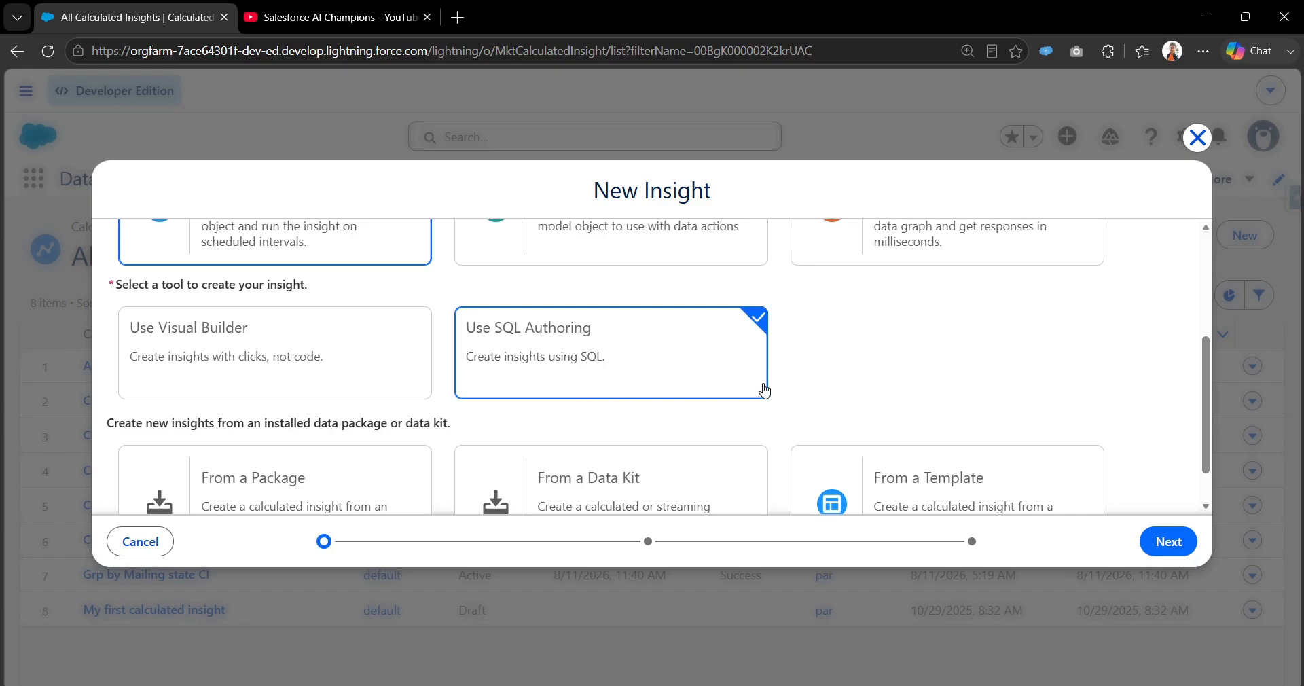
scroll(1019, 462, down, 1)
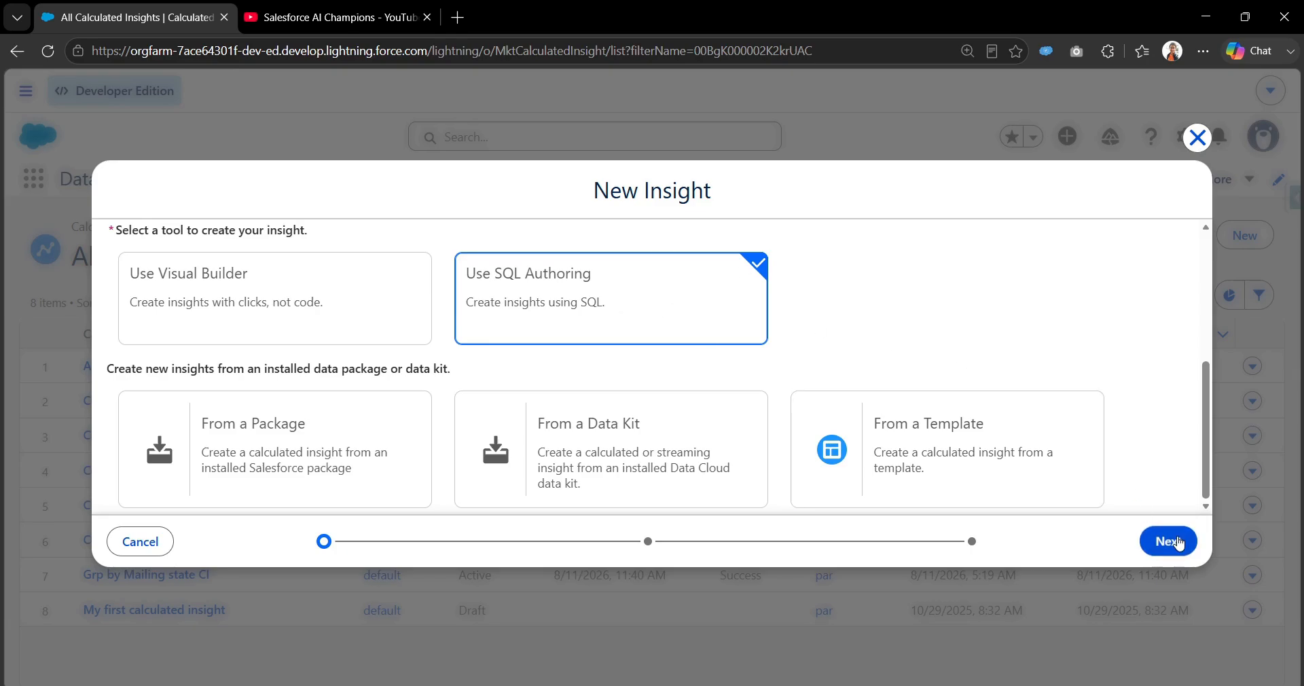
click(1178, 542)
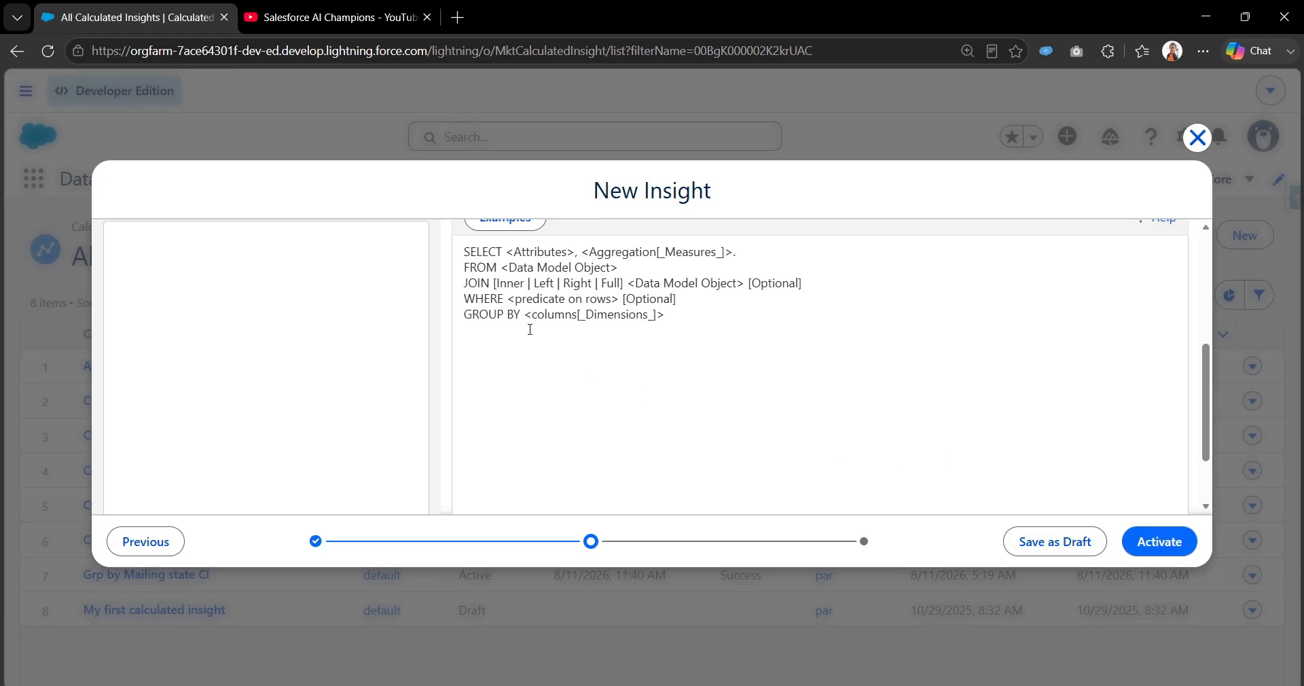
Name the new insight "CI using SQL Query Demo".
scroll(529, 330, up, 5)
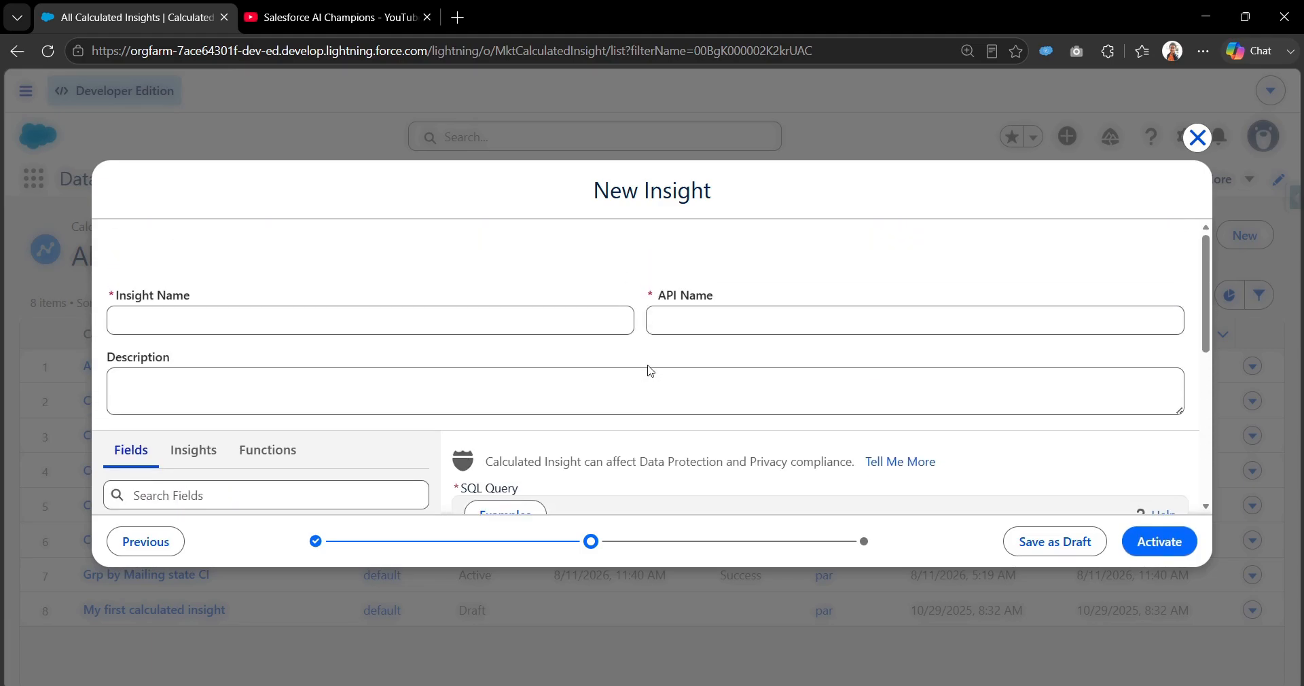
scroll(649, 370, down, 5)
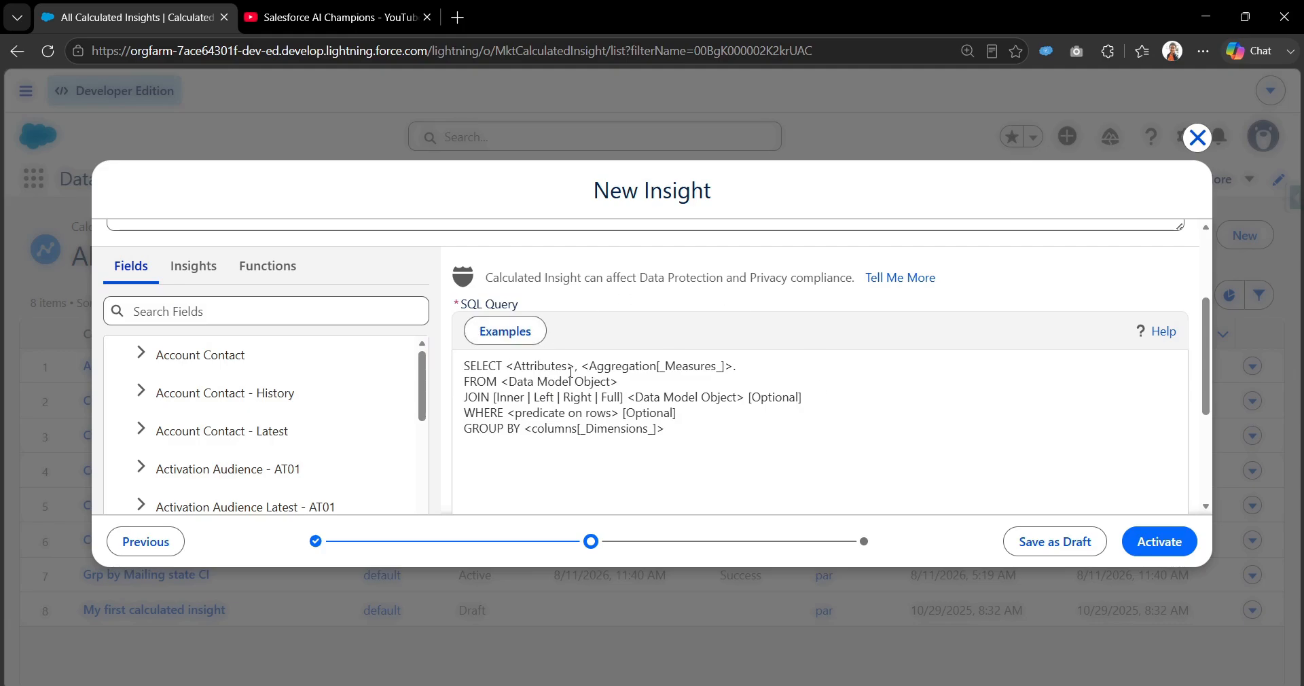
scroll(693, 358, up, 4)
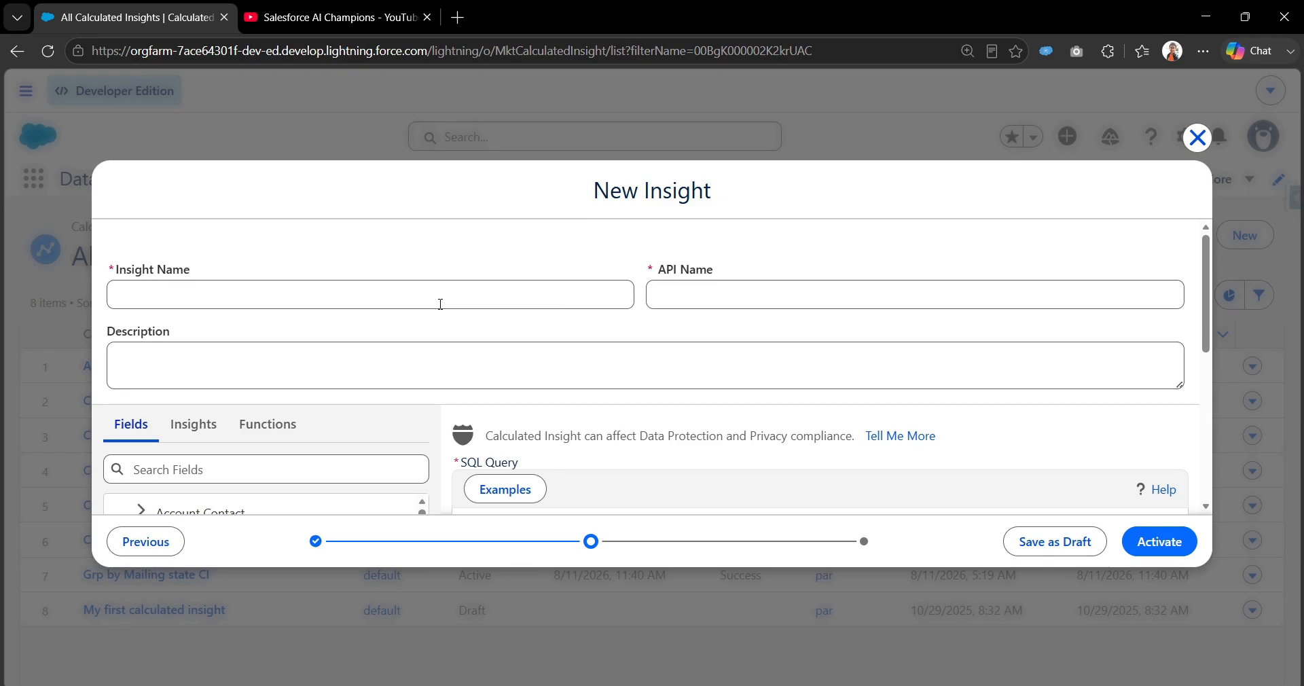
click(440, 305)
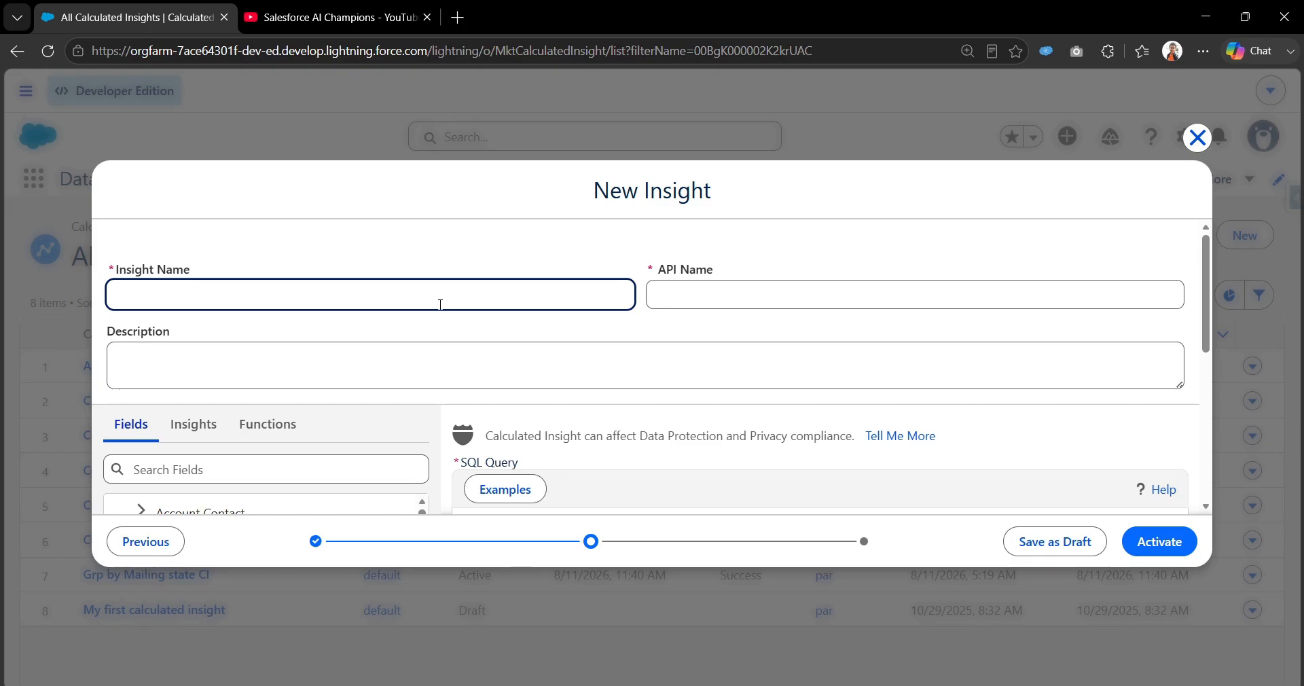
text(C)
key(BackSpace)
text(CI using SQL Q)
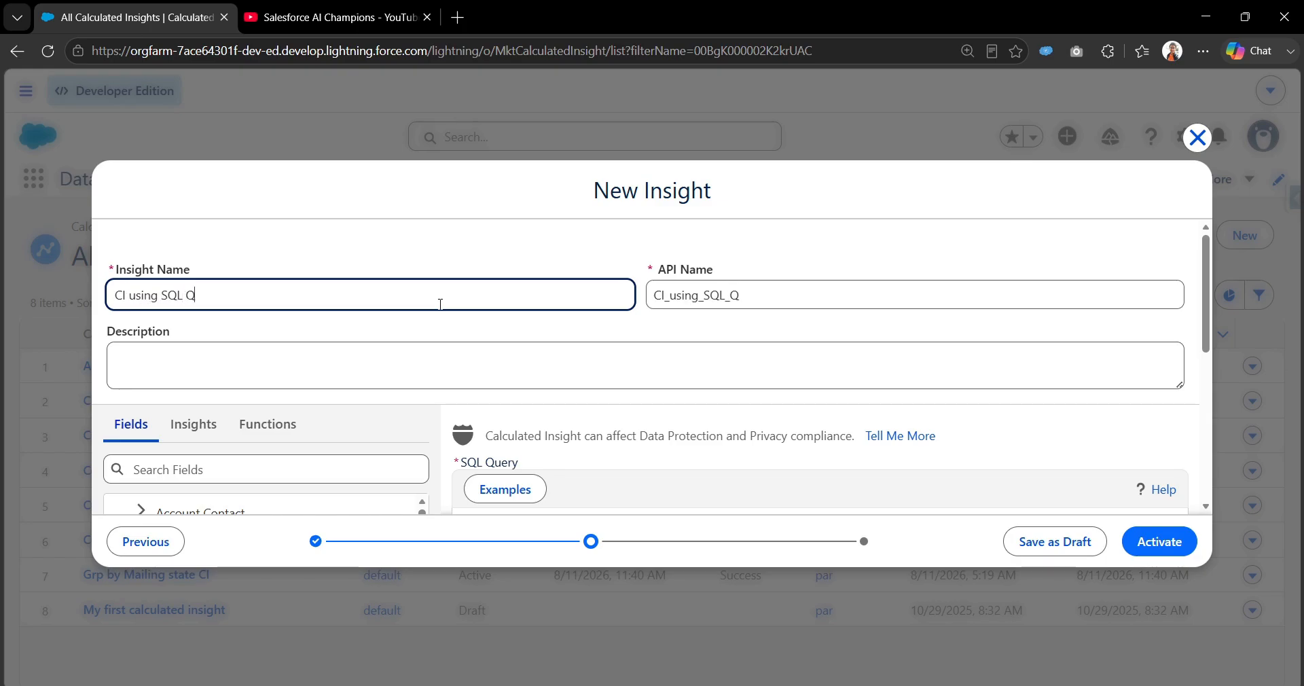
text(uery Demo)
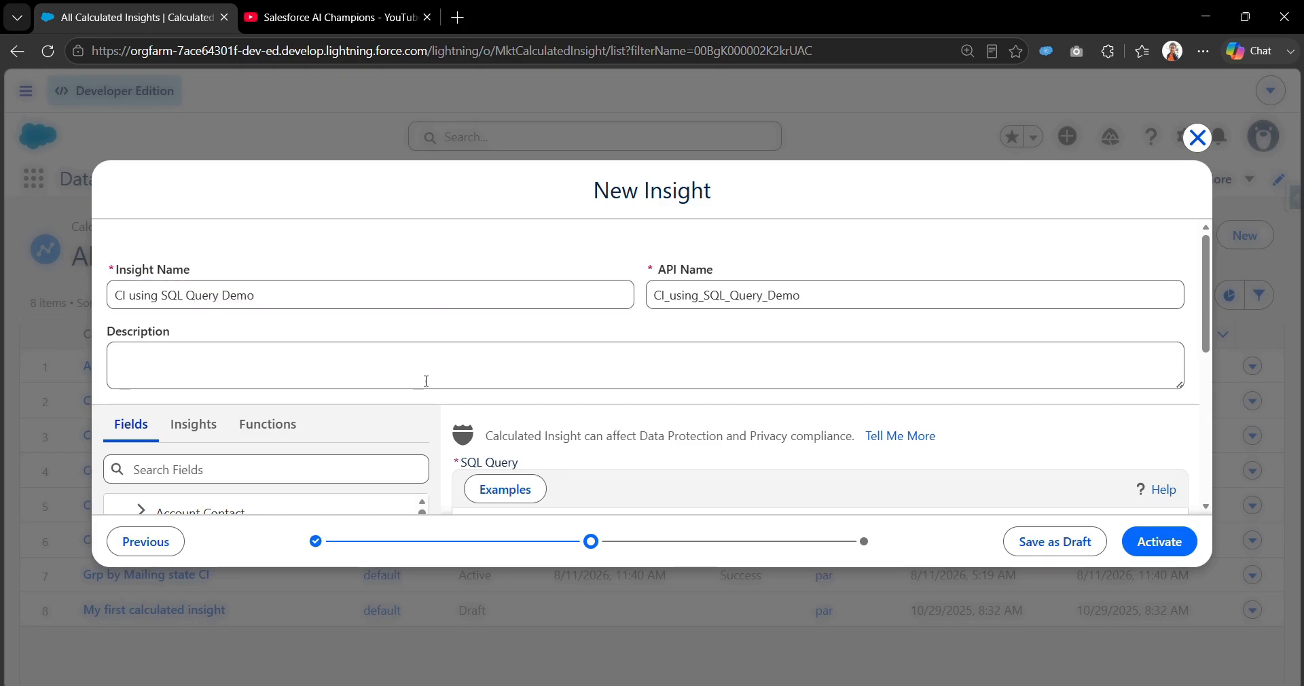
Examine the sample SQL query's structure, including the SELECT attributes and measures, the FROM data model object and the GROUP BY dimensions.
click(445, 358)
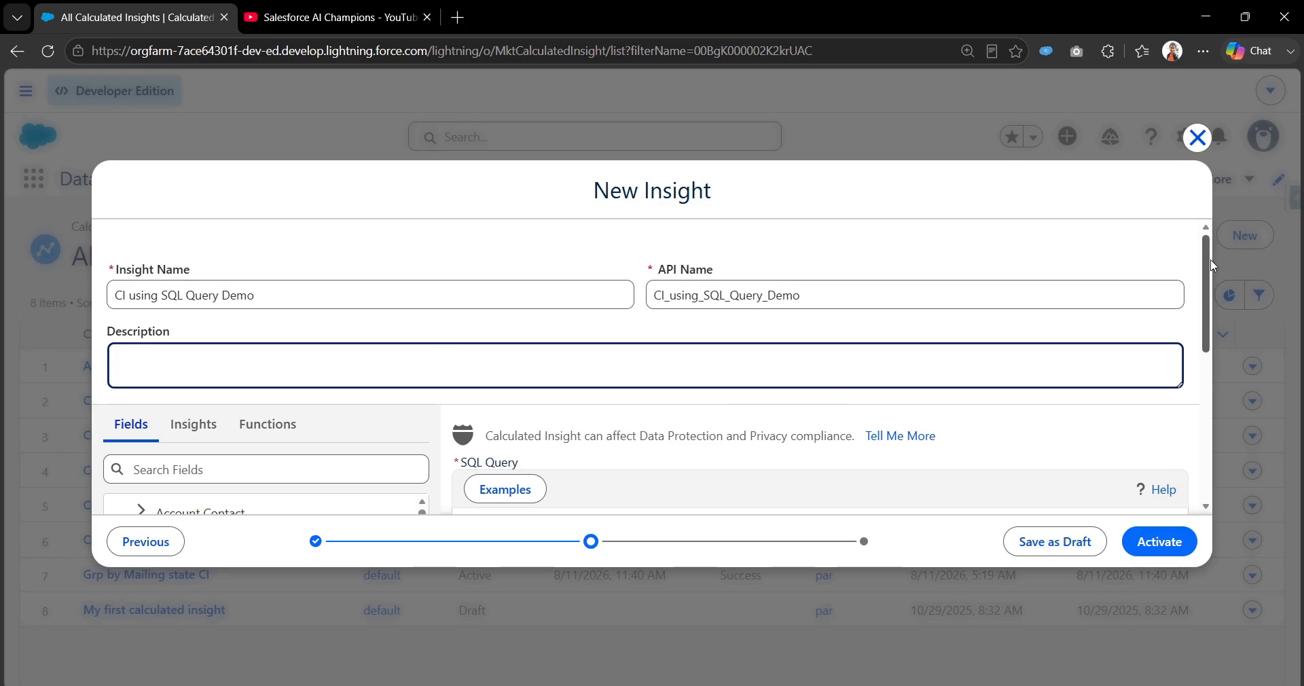
drag(1205, 280, 1208, 311)
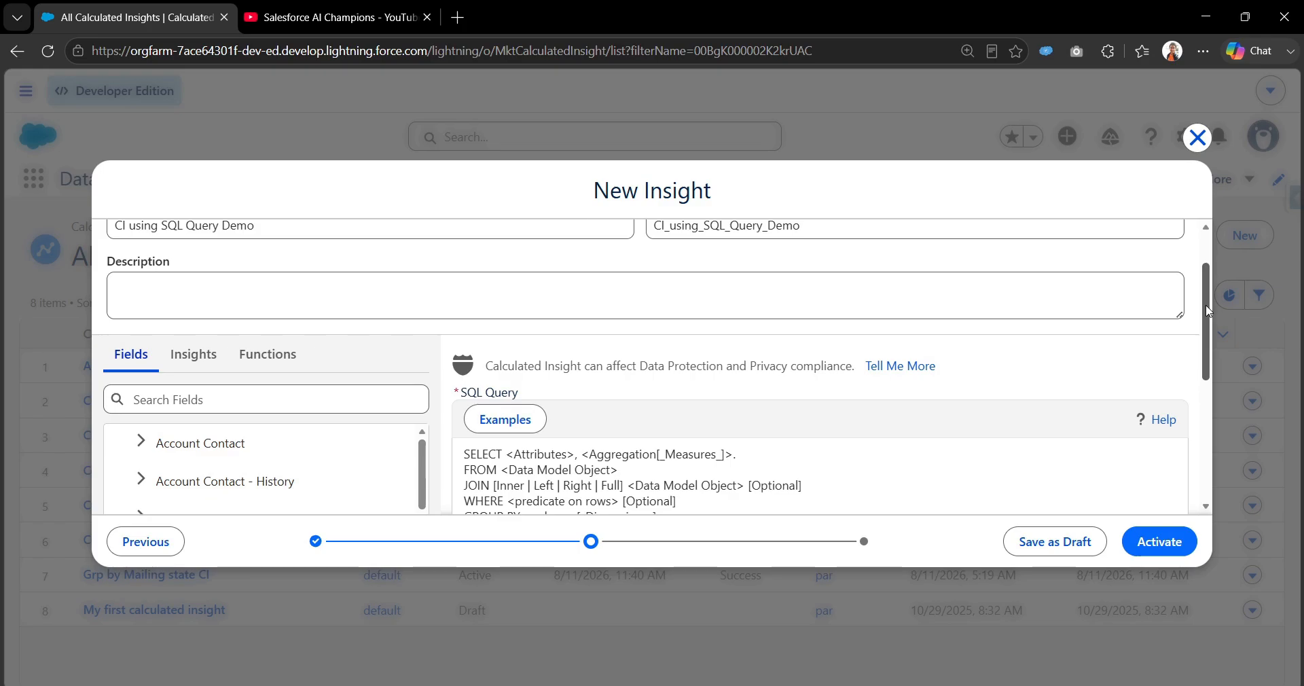
drag(1208, 311, 1222, 353)
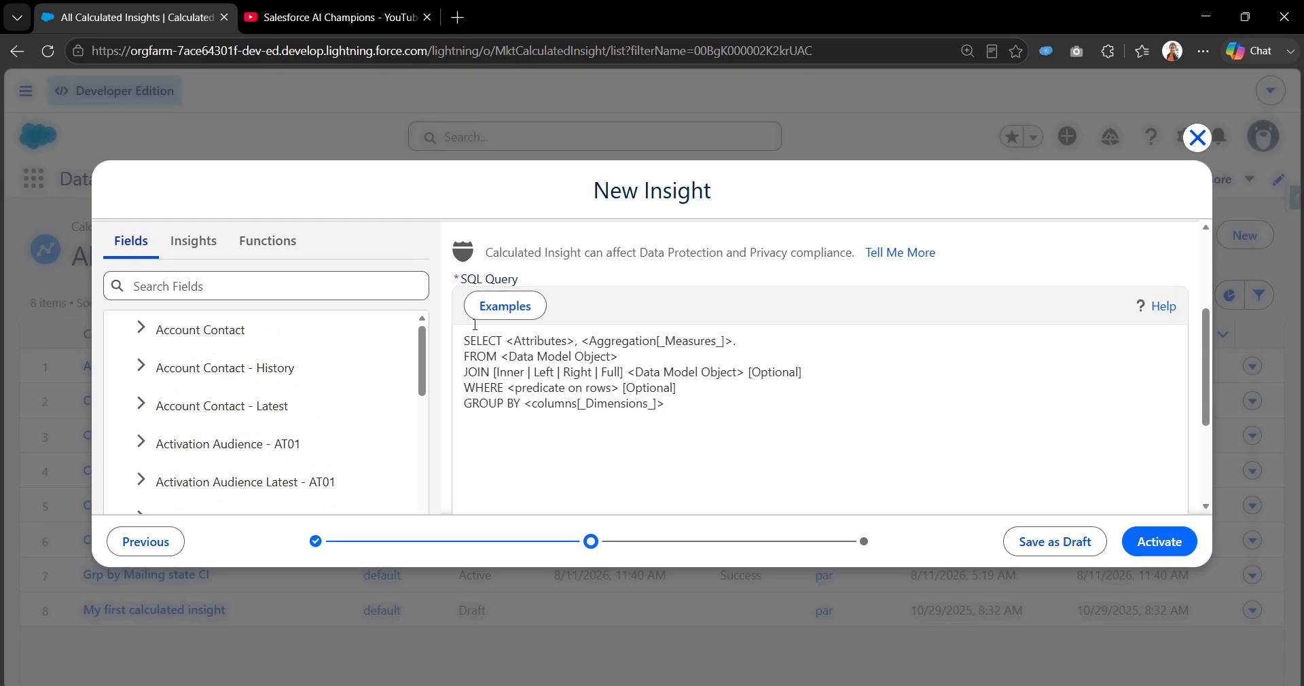
drag(459, 280, 538, 284)
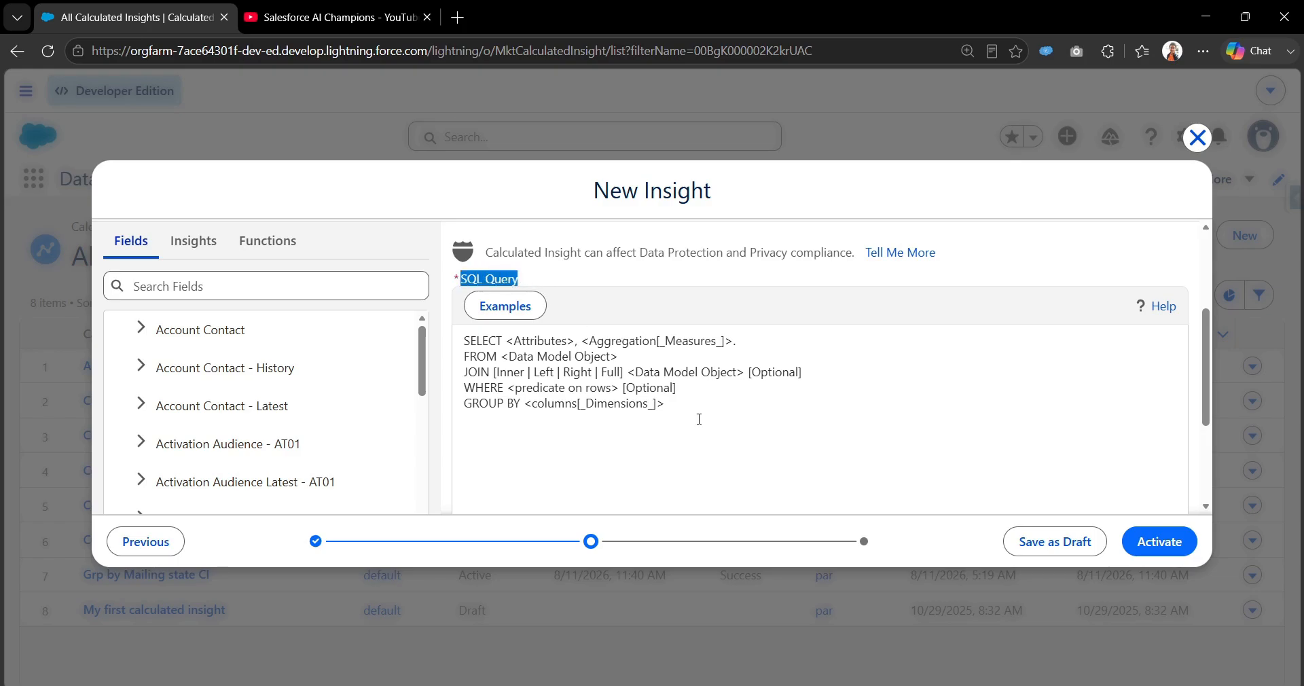
drag(682, 411, 444, 343)
double_click(541, 343)
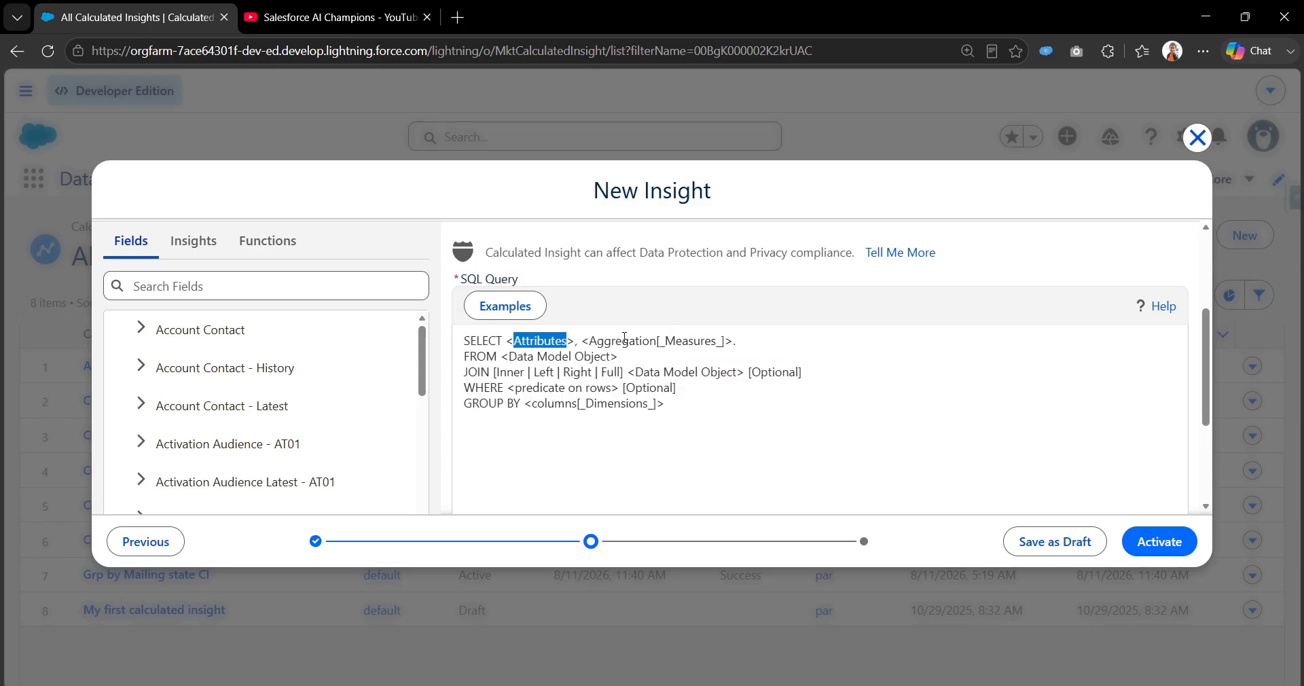
double_click(615, 339)
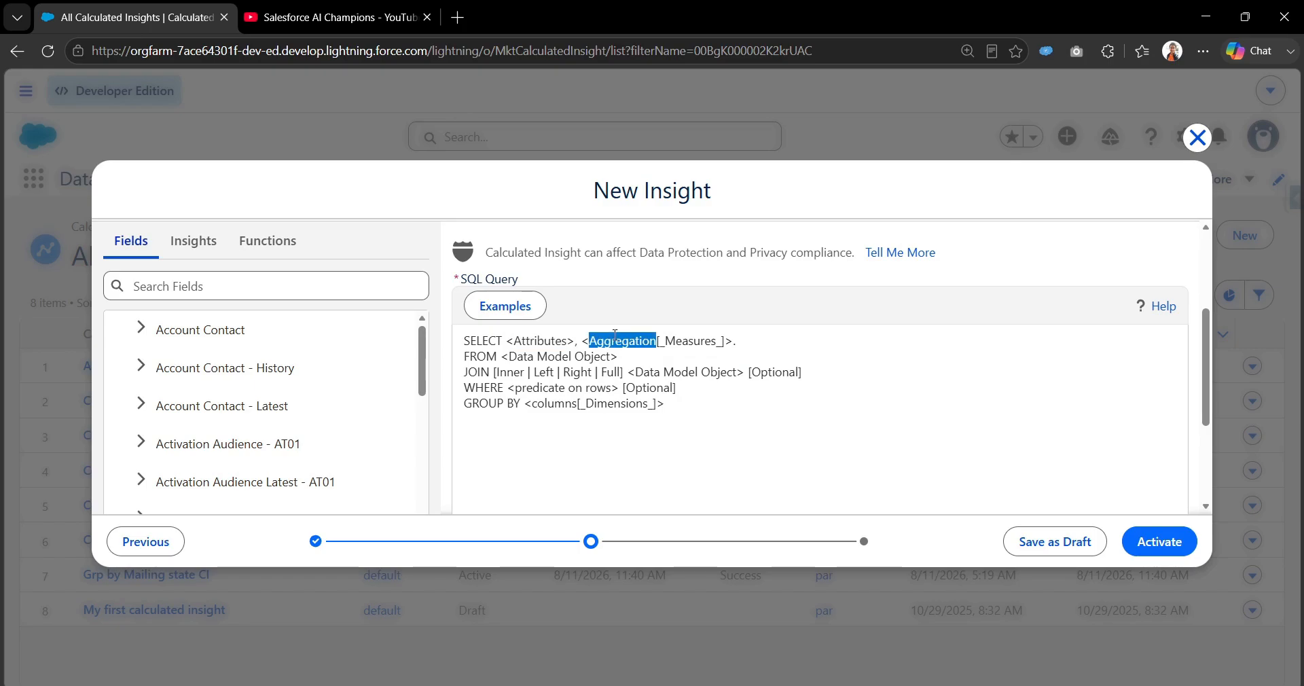
double_click(698, 340)
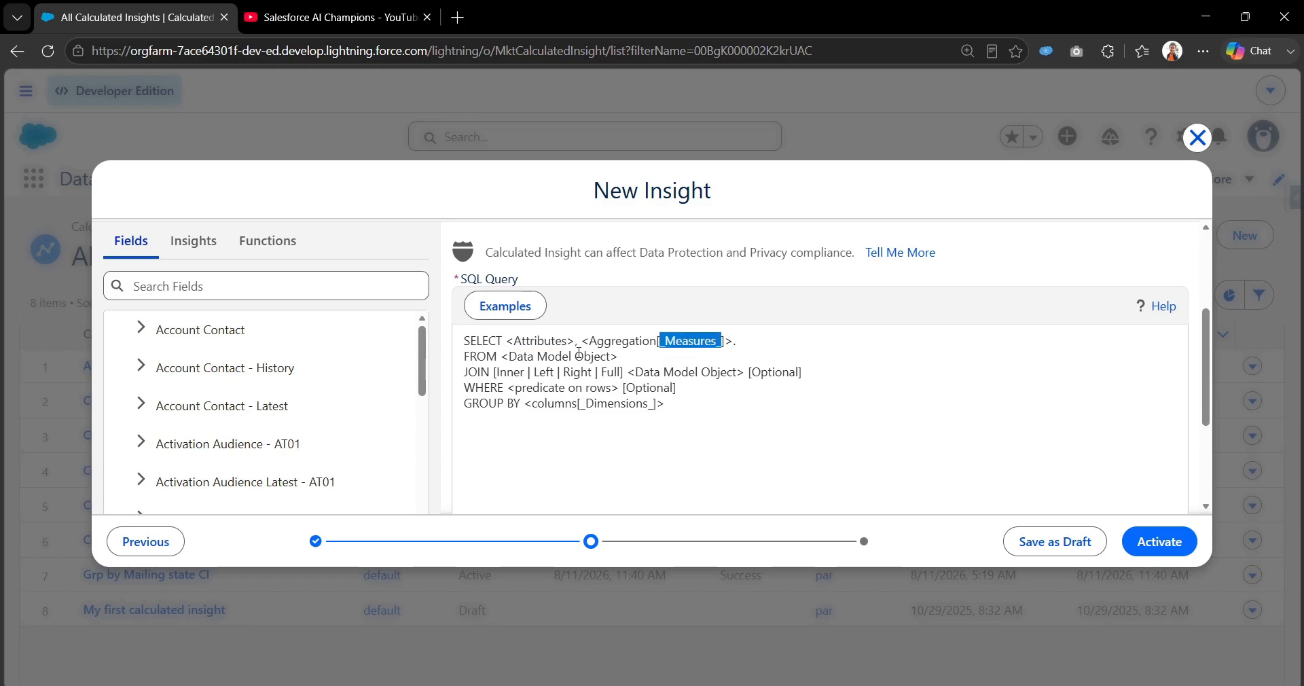
drag(618, 356, 470, 356)
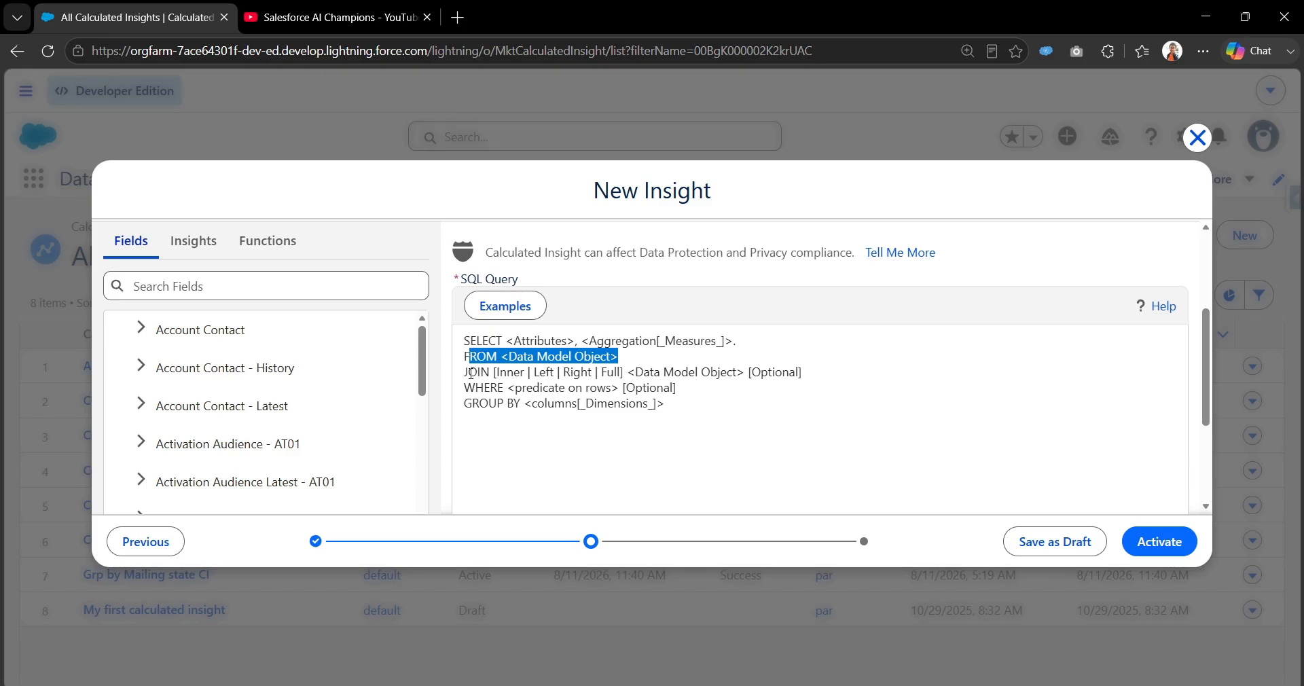
drag(464, 404, 533, 405)
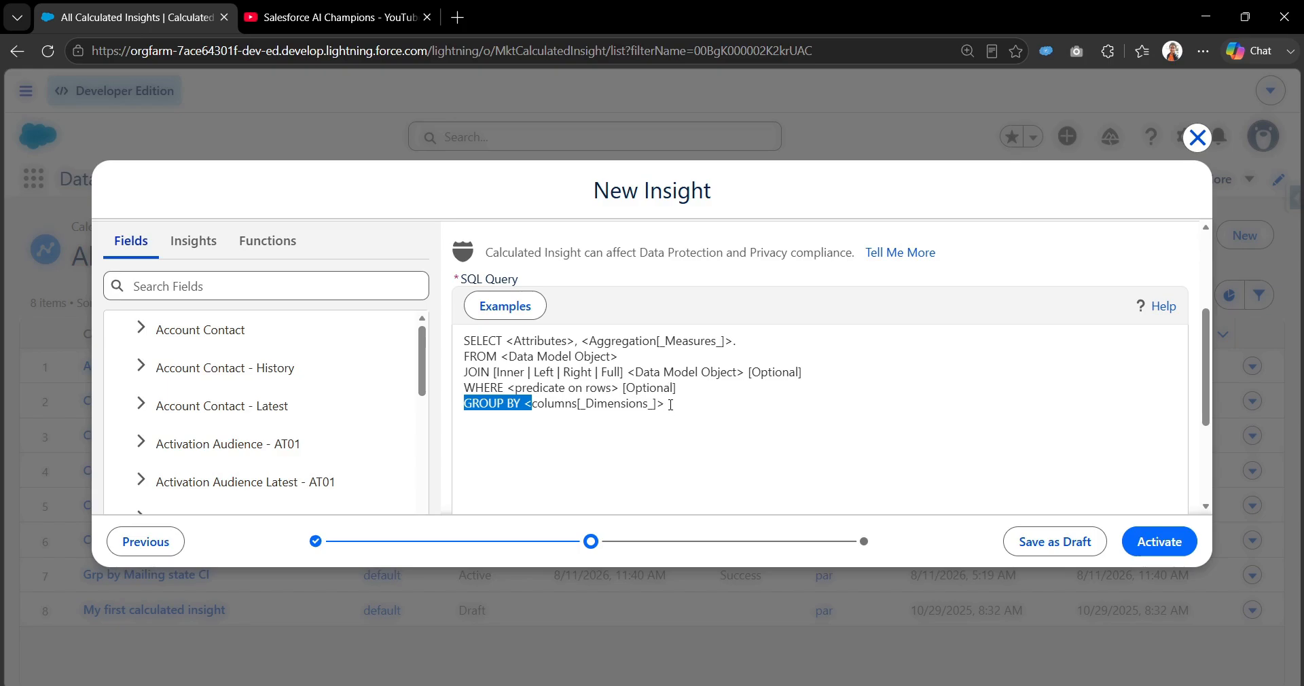
Clear the entire sample text from the SQL query.
click(670, 404)
key(ctrl+a)
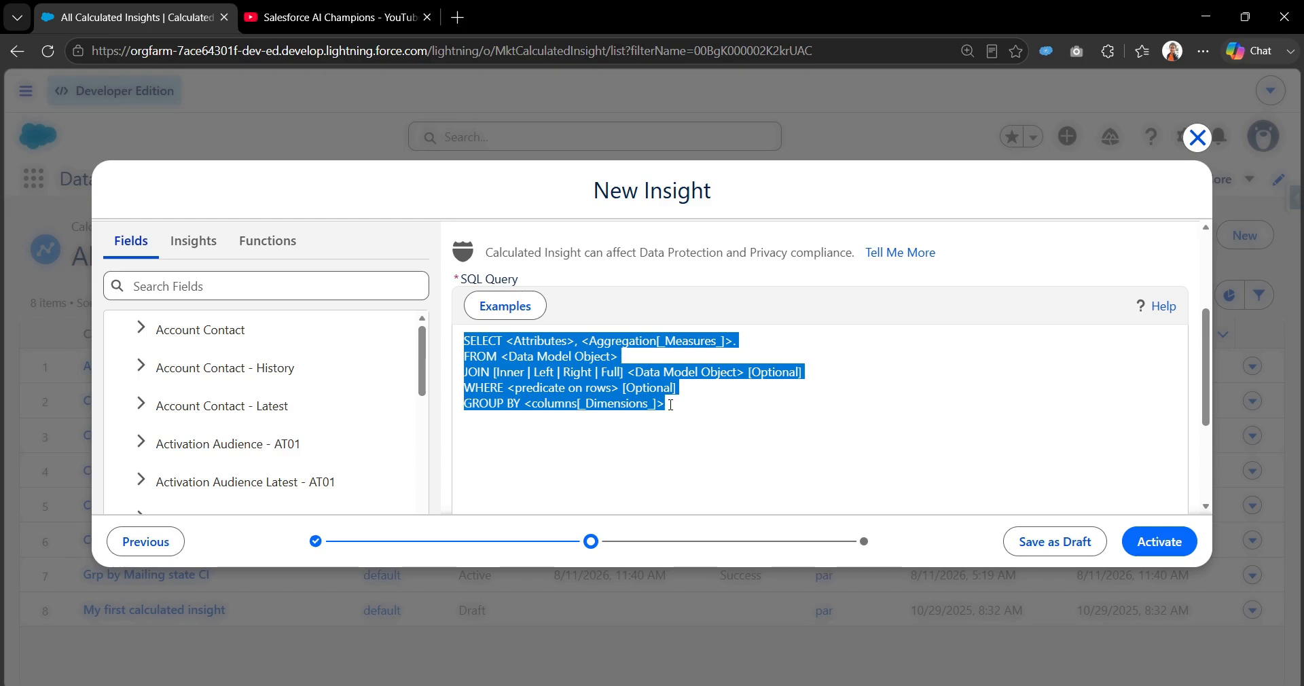
key(BackSpace)
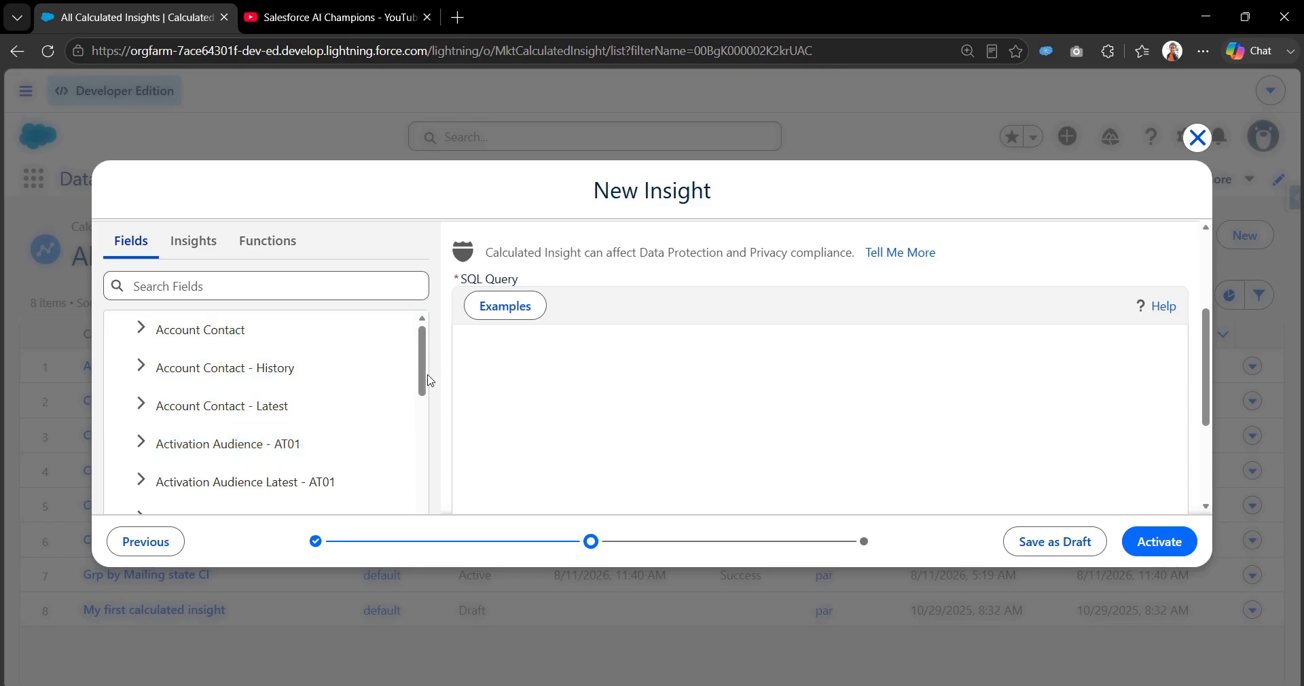
Look through the Account Contact object's fields and begin the SQL query with SELECT followed by a new line.
click(141, 329)
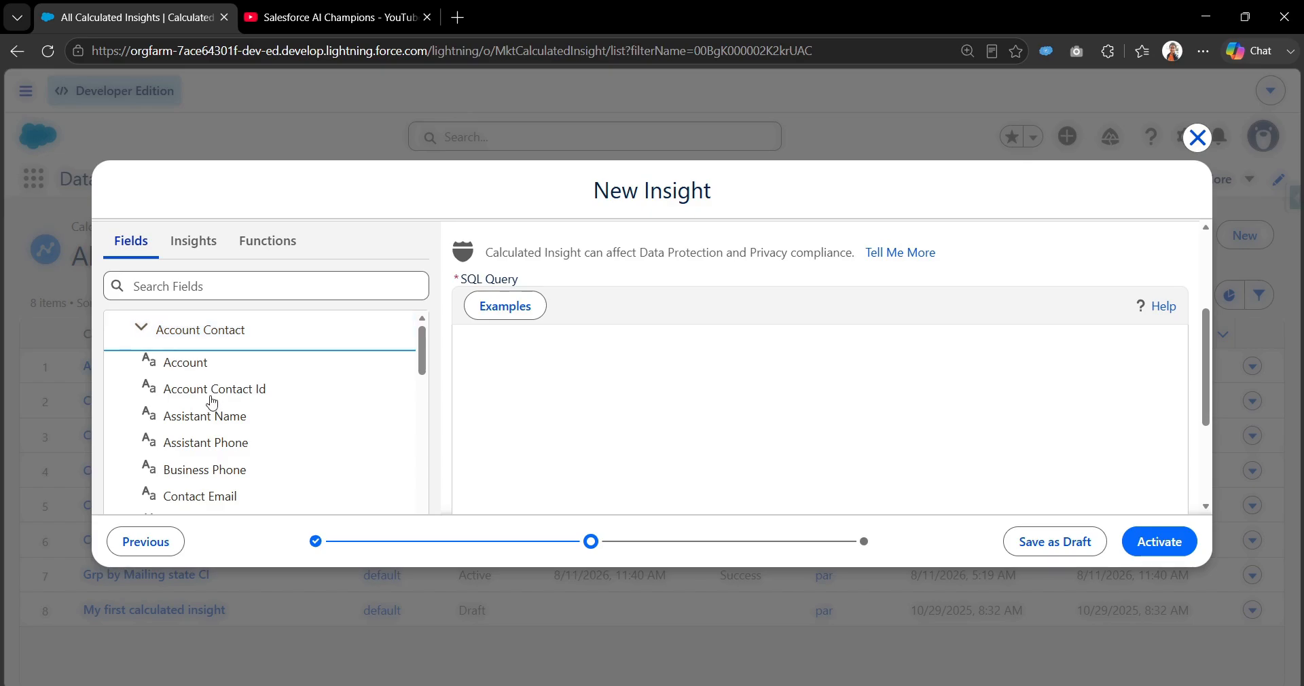
drag(408, 361, 418, 429)
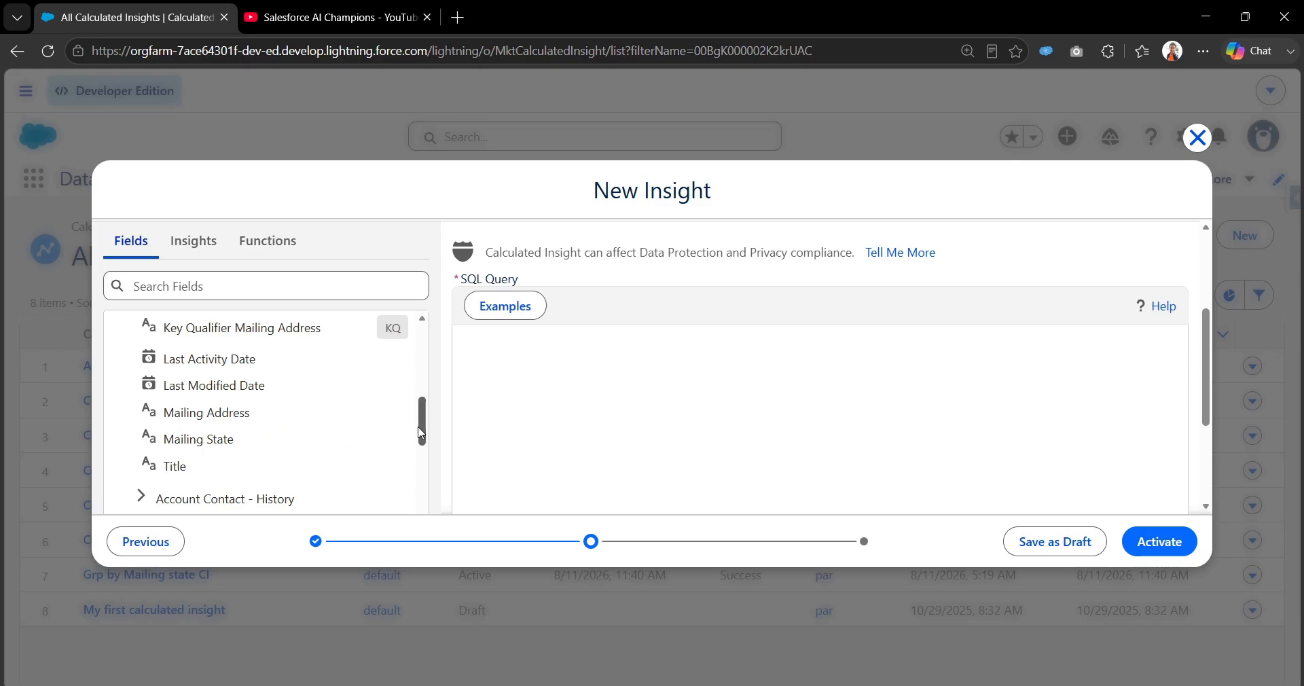
drag(421, 433, 421, 362)
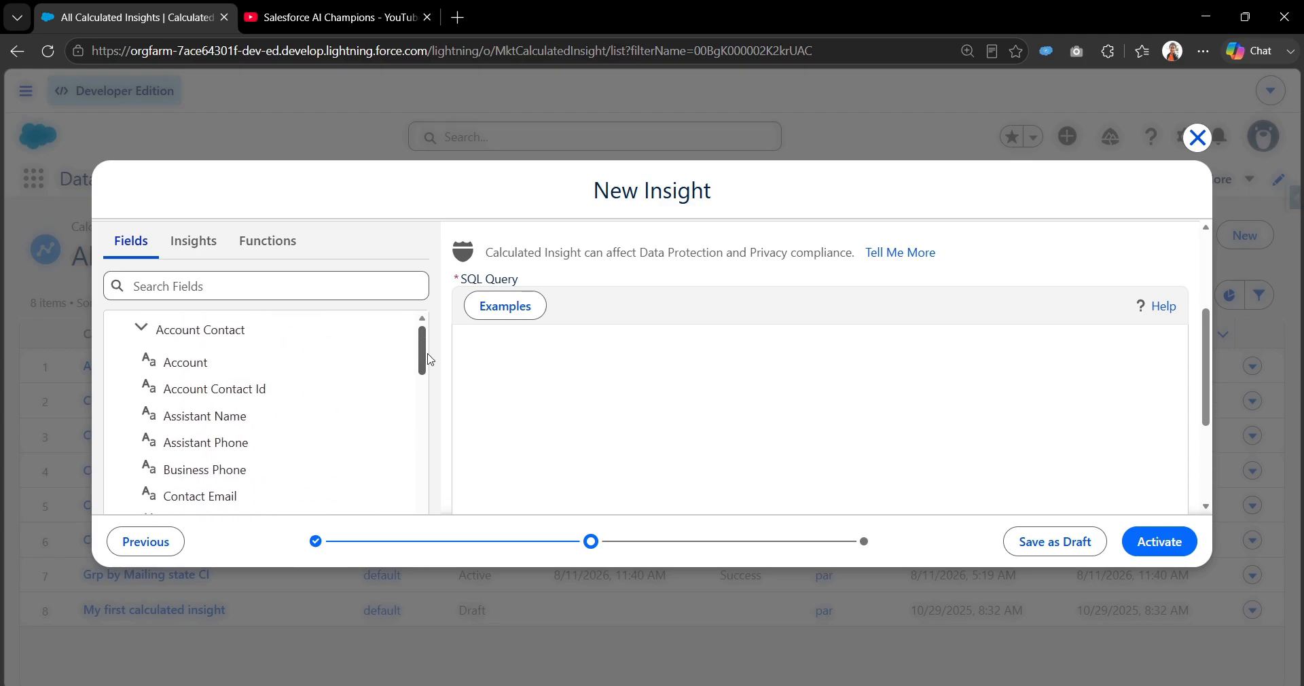
click(509, 355)
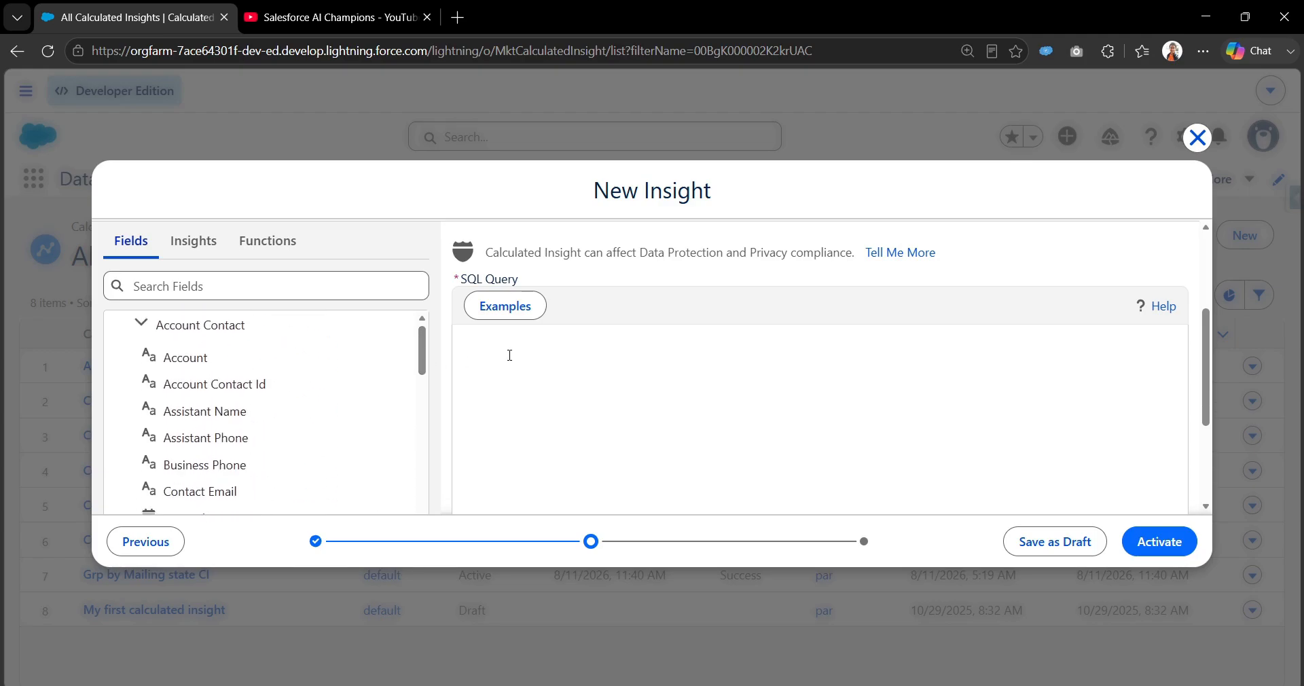
text(SELECT)
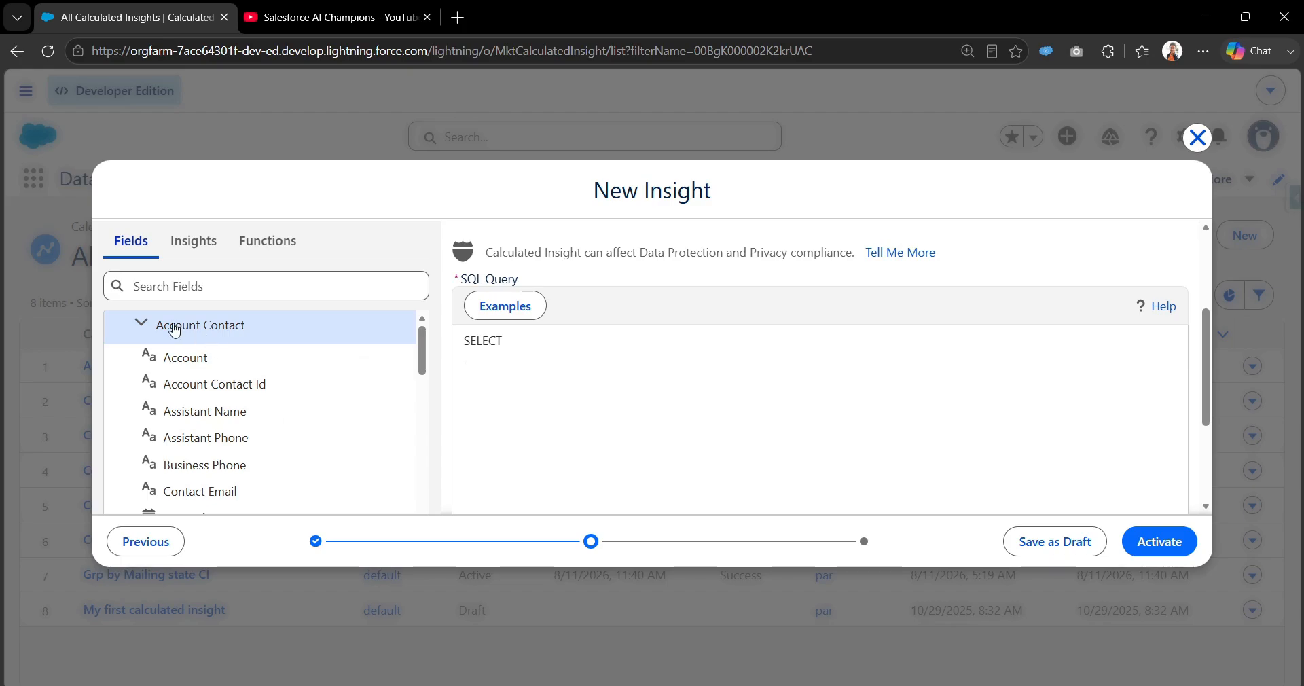
Insert the Account Contact object's Mailing State field into the query on the line below SELECT.
click(360, 336)
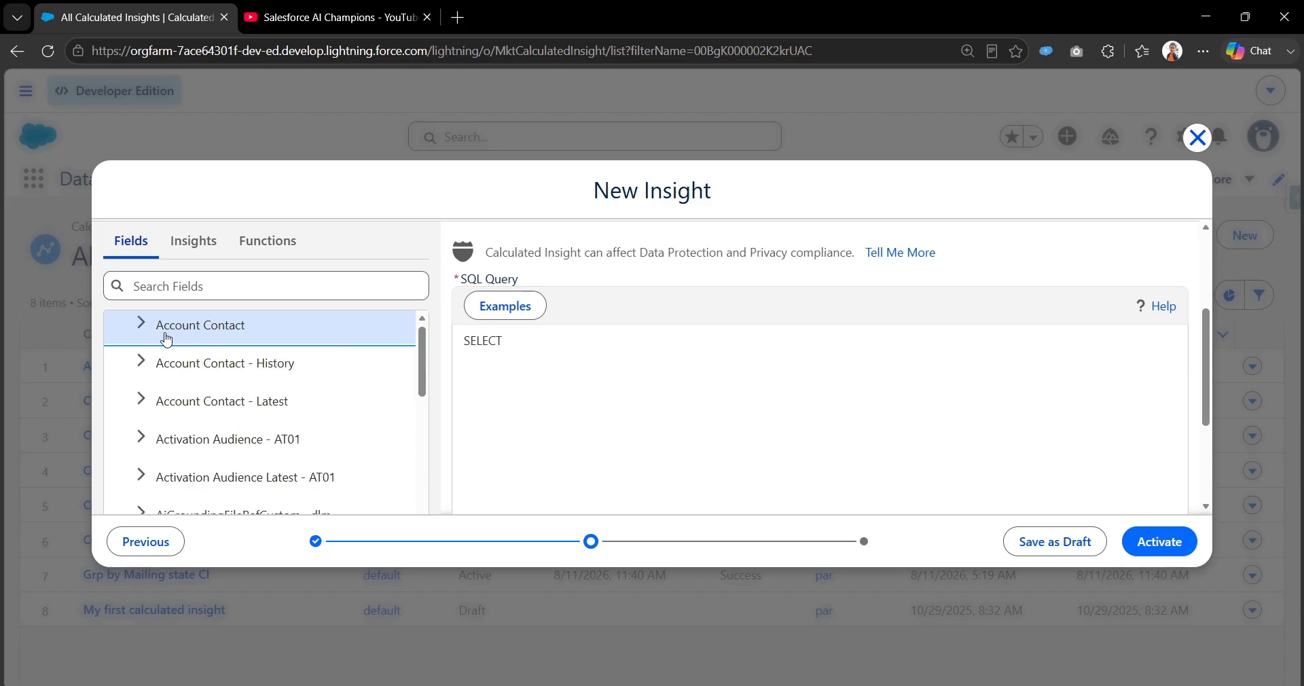
drag(421, 362, 425, 352)
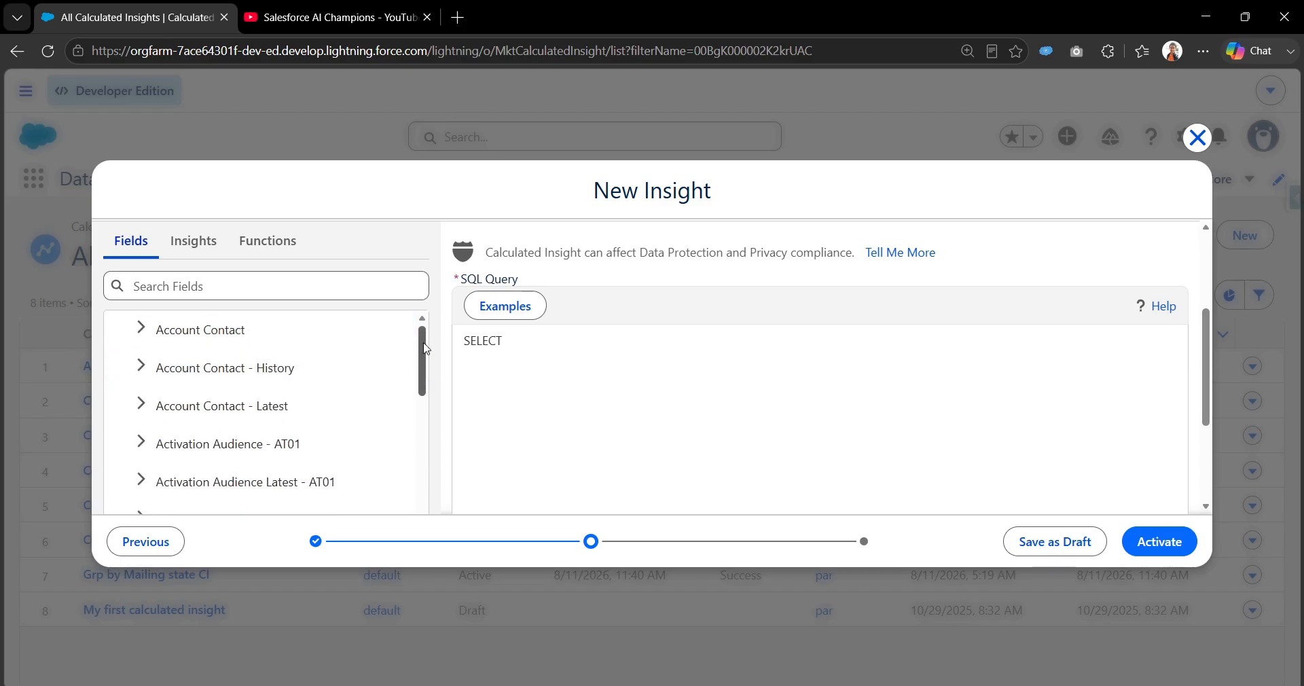
click(142, 330)
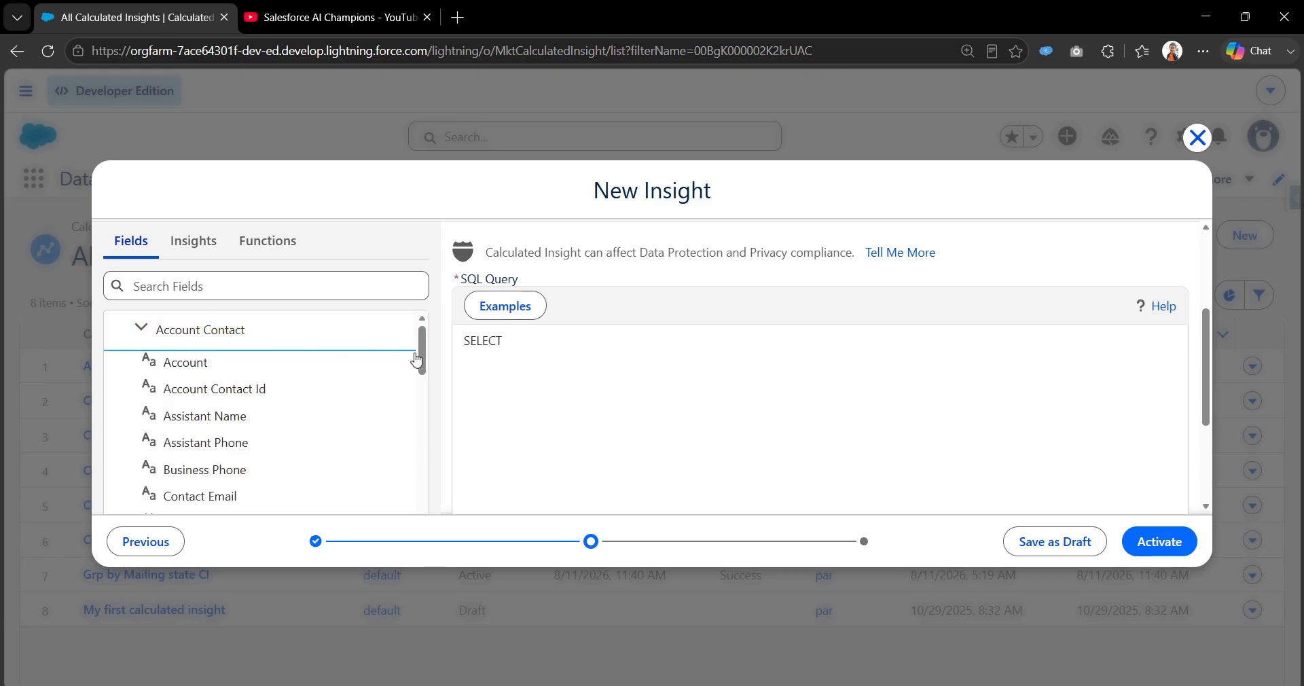
drag(419, 355, 428, 431)
click(243, 429)
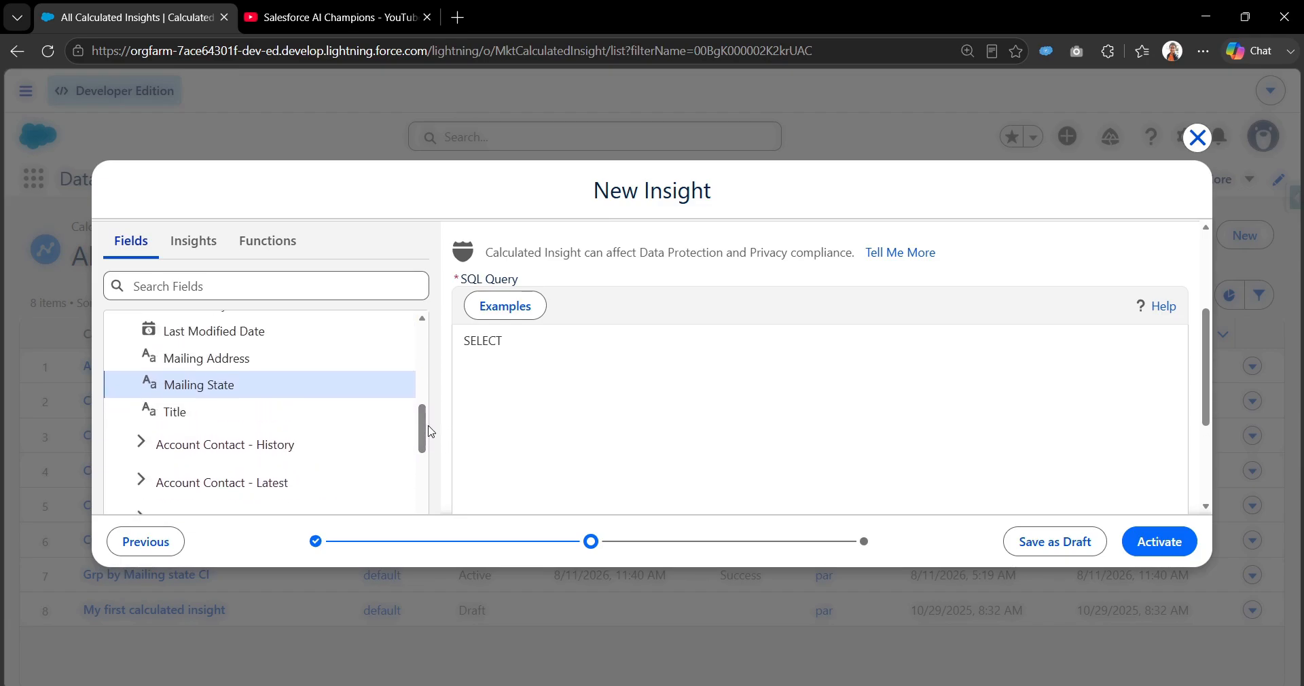
key(super+Tab)
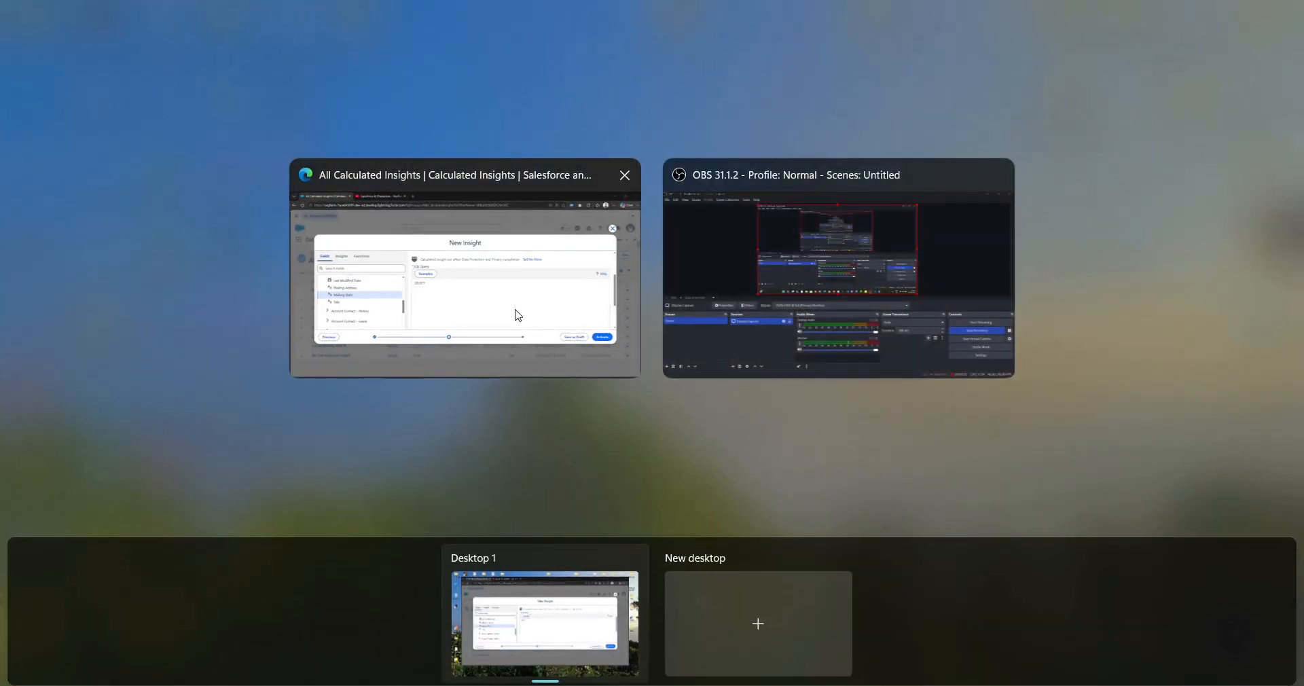
click(513, 314)
scroll(476, 390, down, 5)
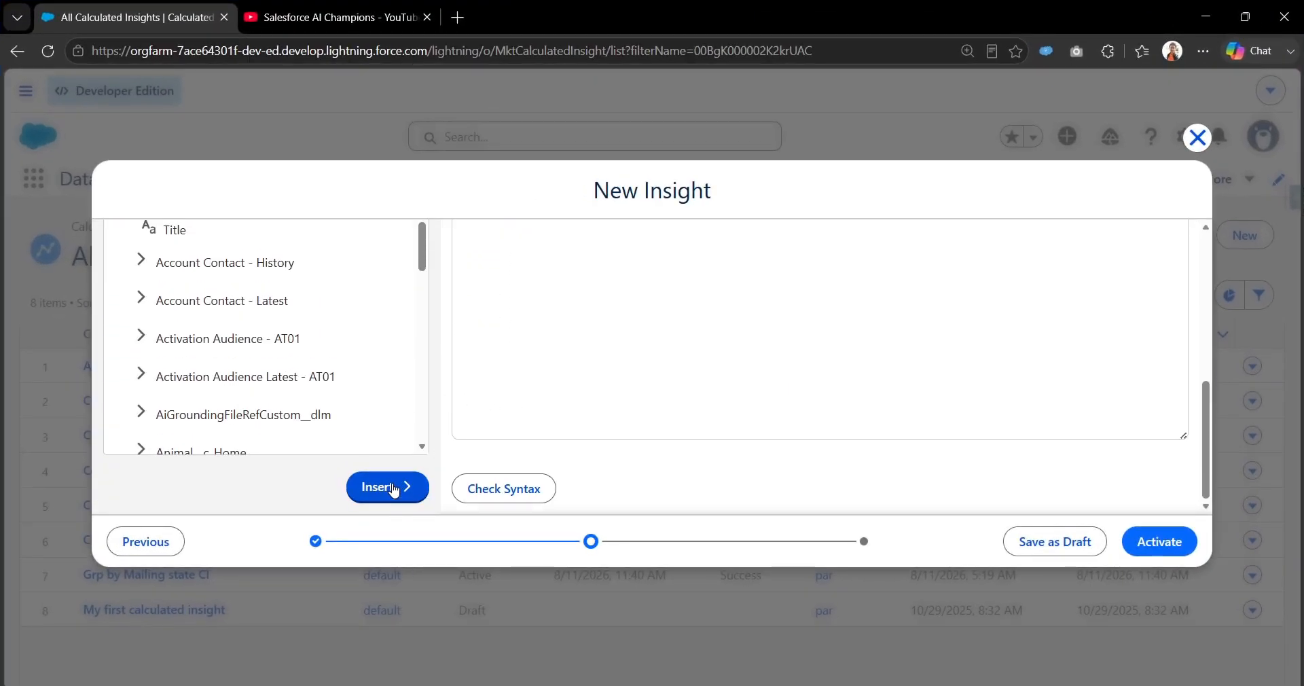
scroll(589, 337, up, 3)
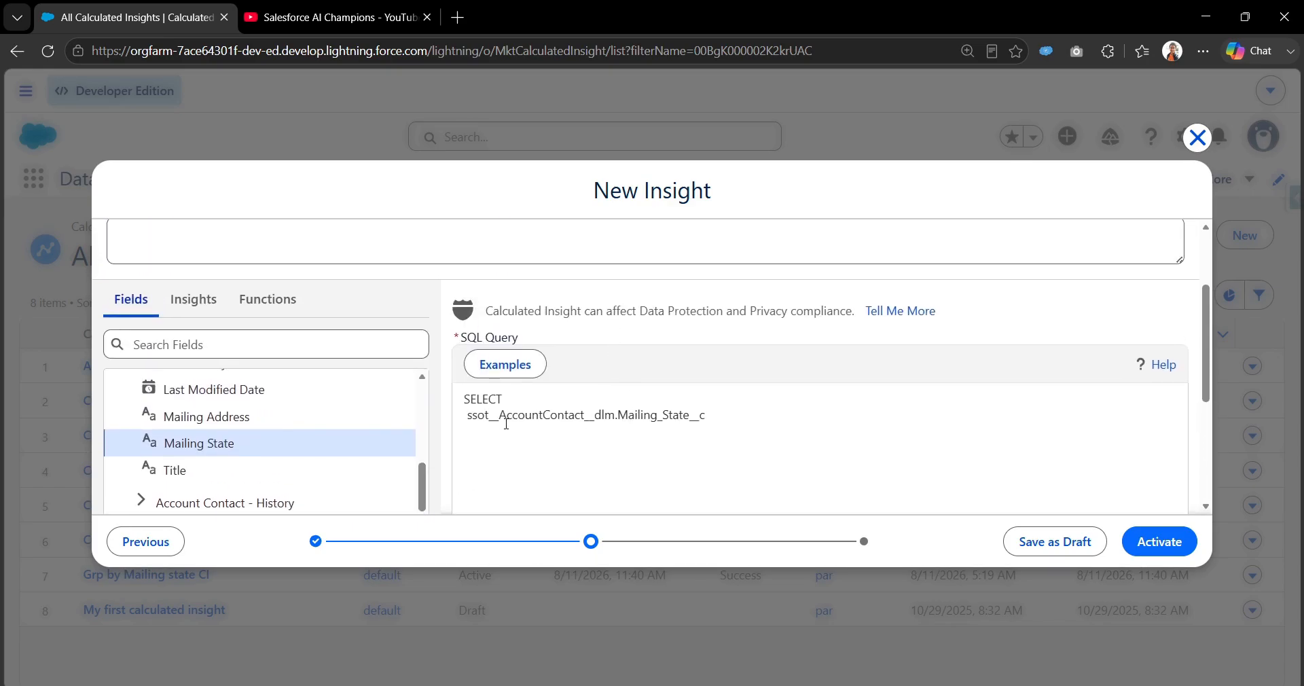
double_click(632, 414)
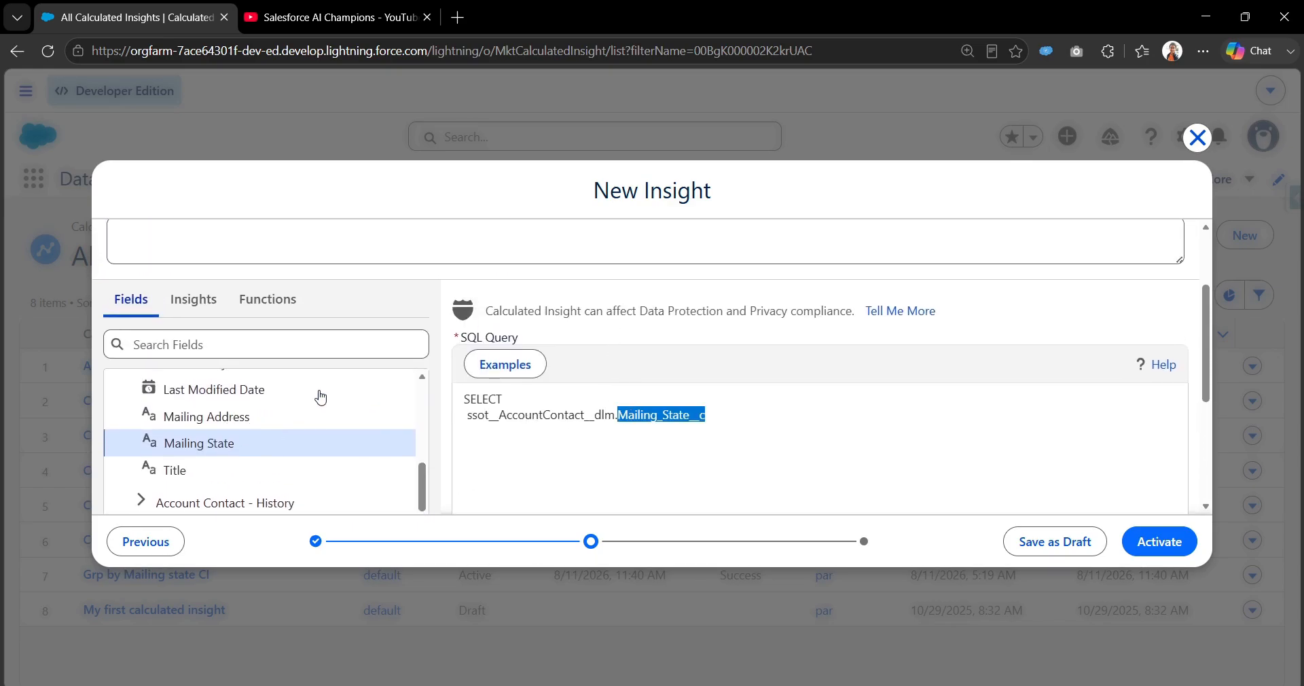
Give the Mailing State column in the query the alias MailingState__c using AS.
click(739, 421)
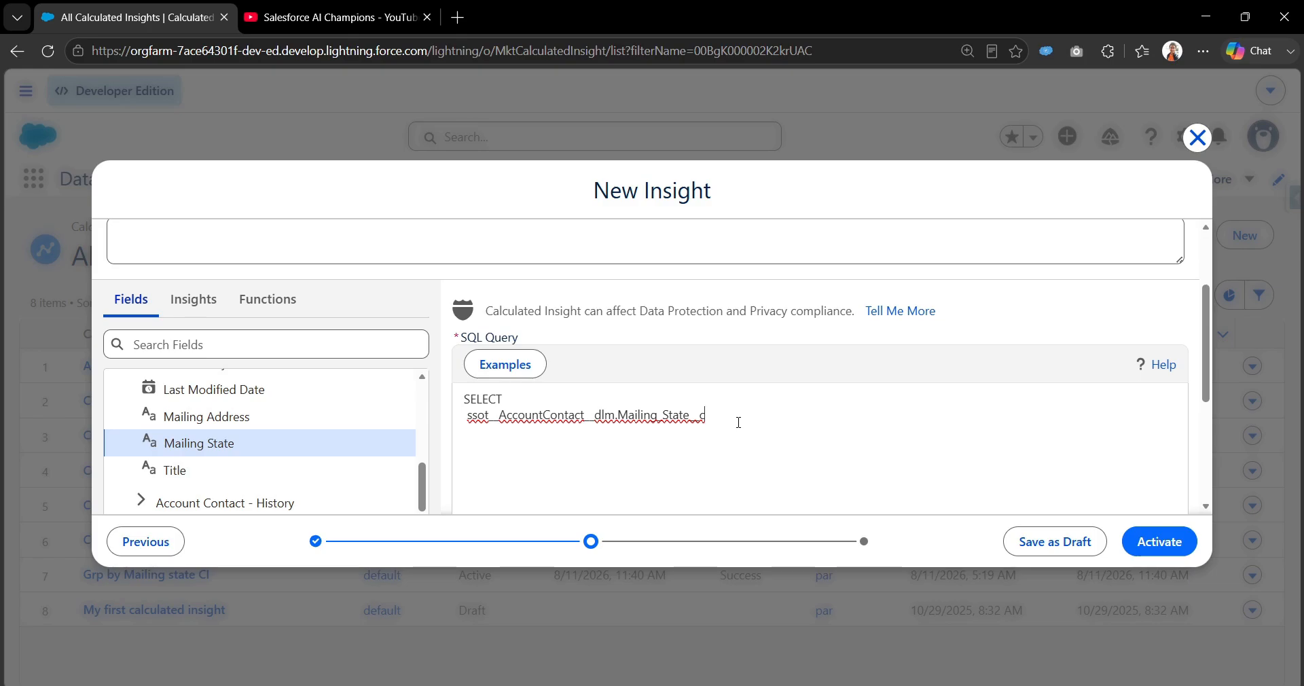
text(AS Mailing)
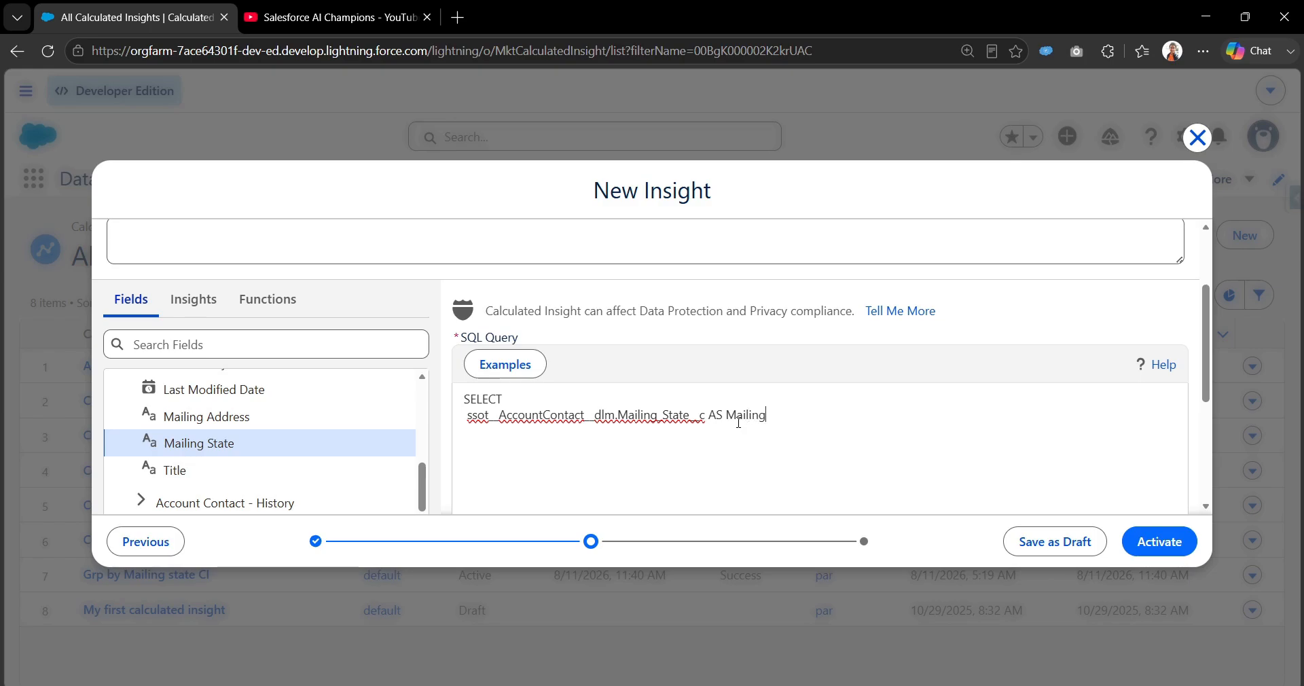
text(State__c)
drag(726, 416, 859, 418)
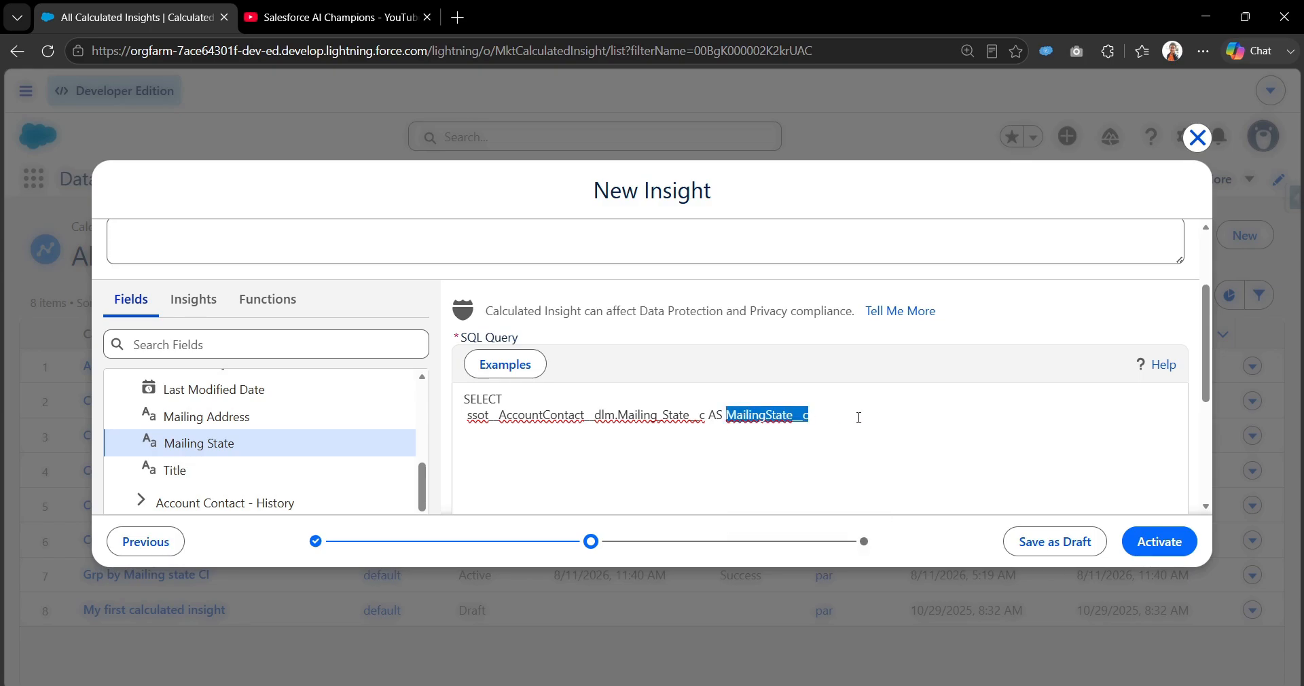
click(813, 417)
double_click(760, 416)
click(813, 416)
double_click(754, 415)
click(829, 421)
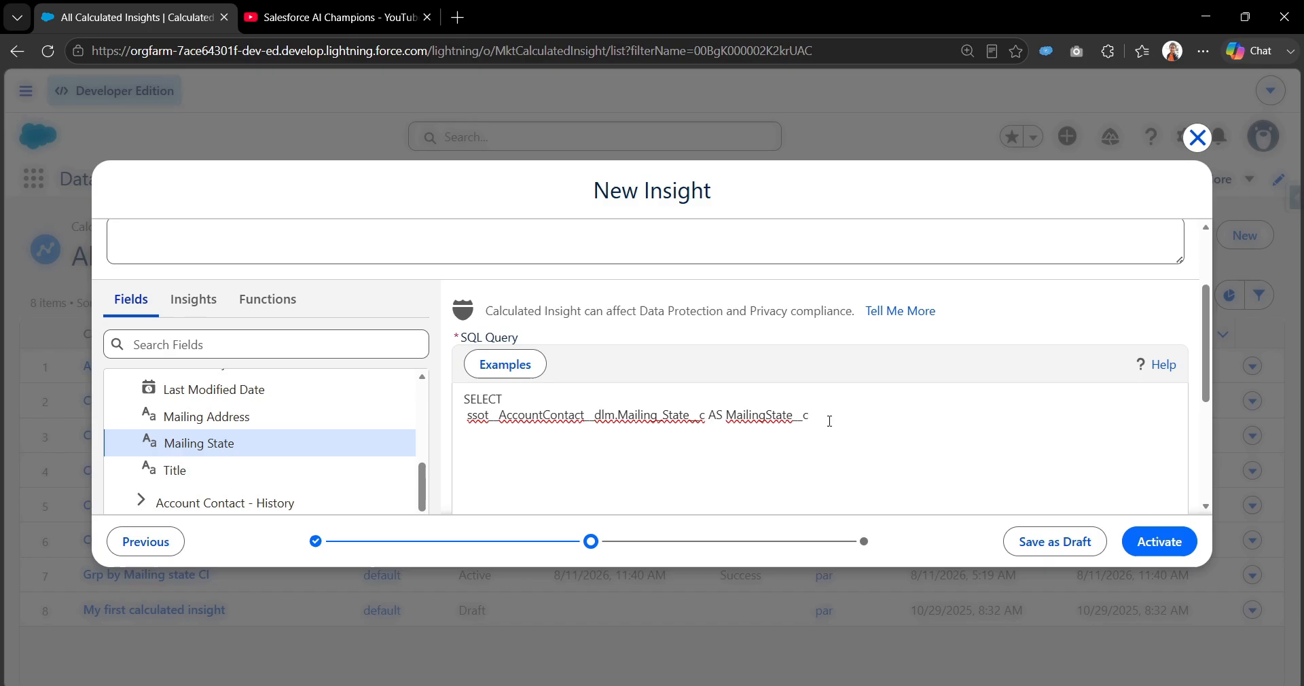
Add a comma after the MailingState__c alias and write an empty COUNT() function on the following line.
text(,)
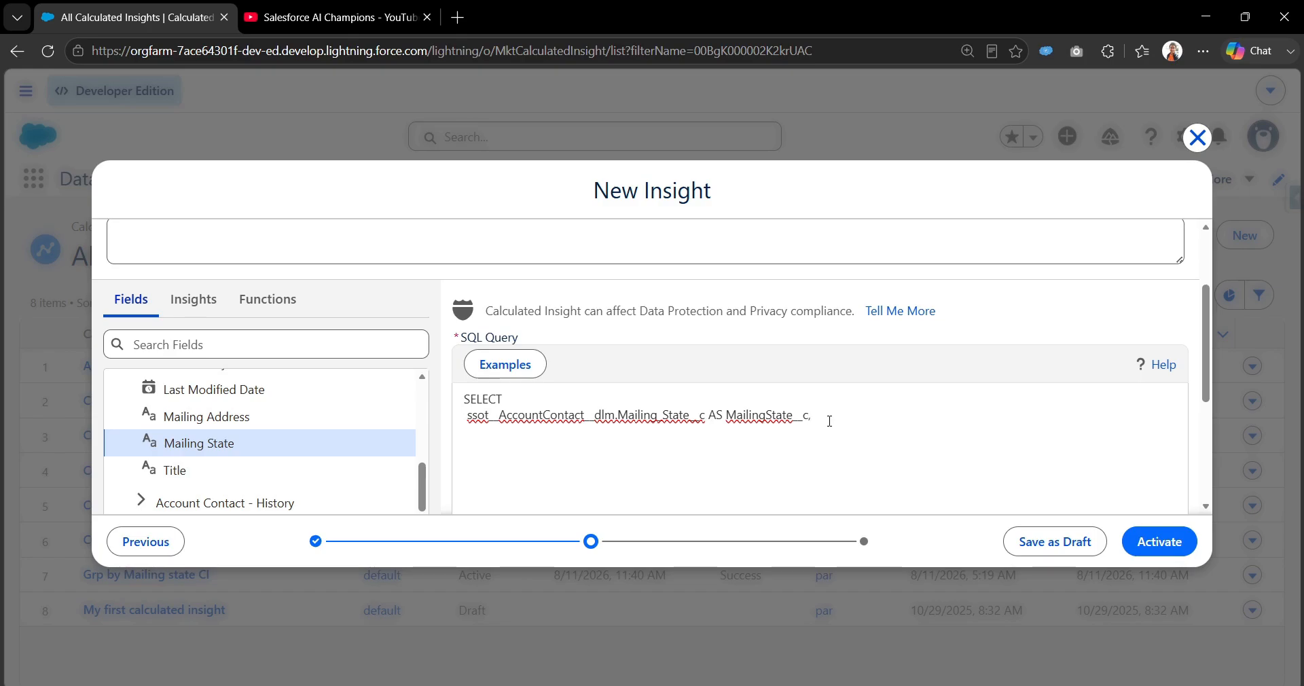
key(Return)
text(COUNT)
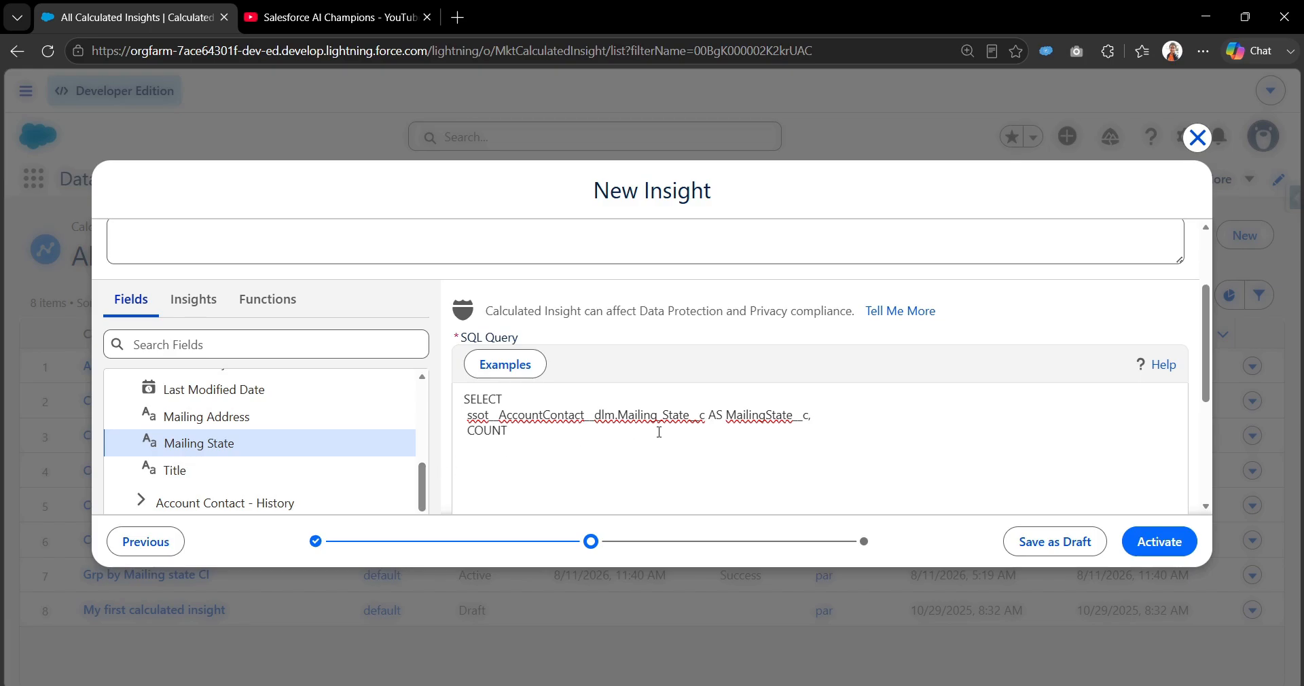
text(())
Insert the Account Contact Id field of the Account Contact object between the parentheses of COUNT.
drag(422, 486, 448, 395)
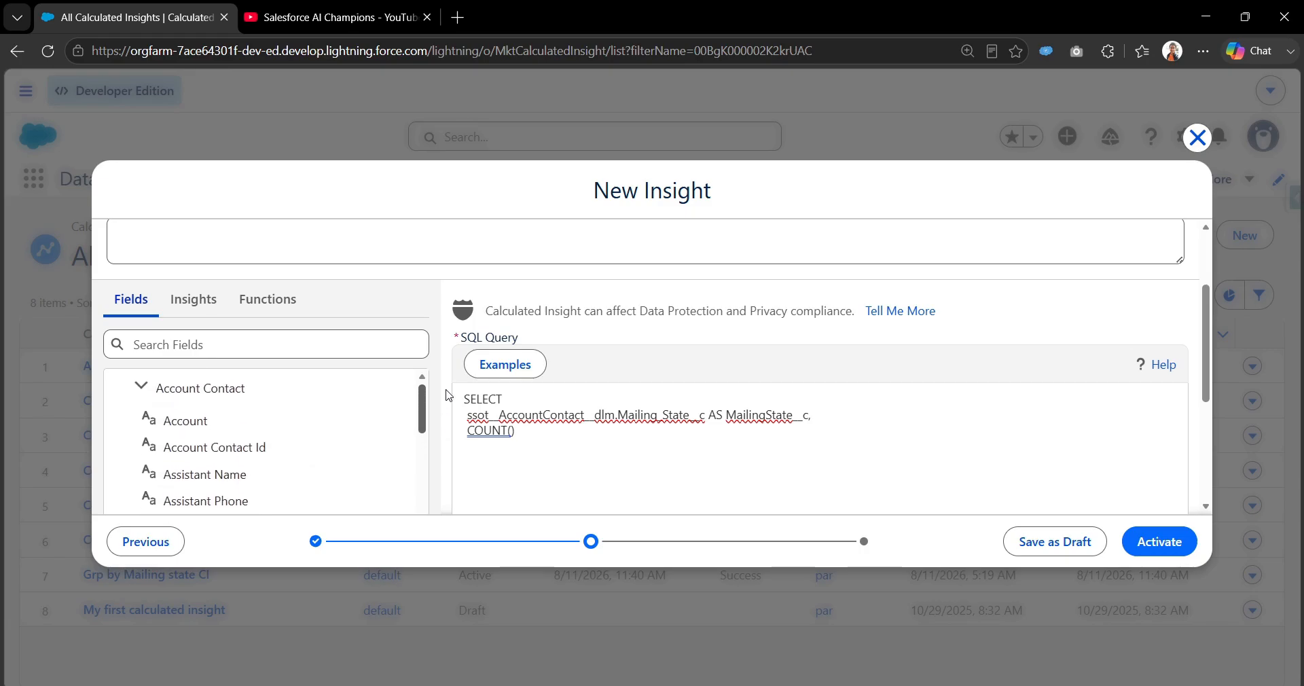
click(256, 451)
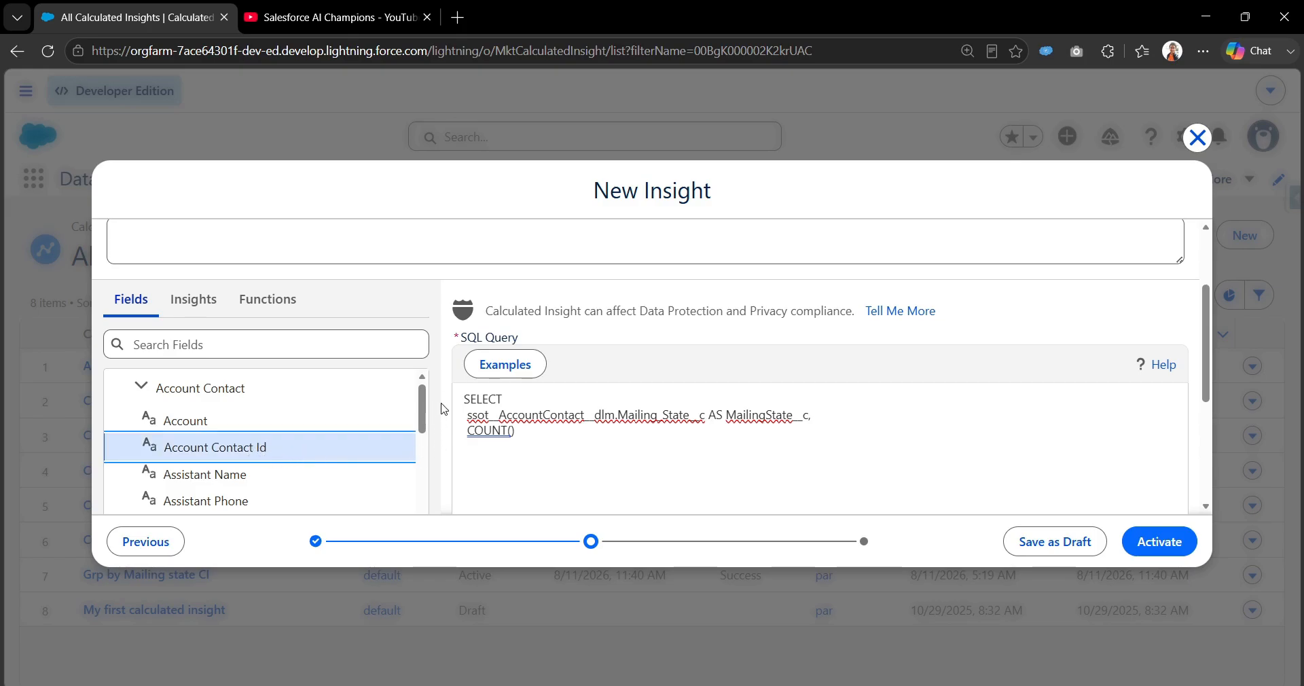
scroll(443, 408, down, 3)
scroll(443, 408, down, 1)
click(407, 487)
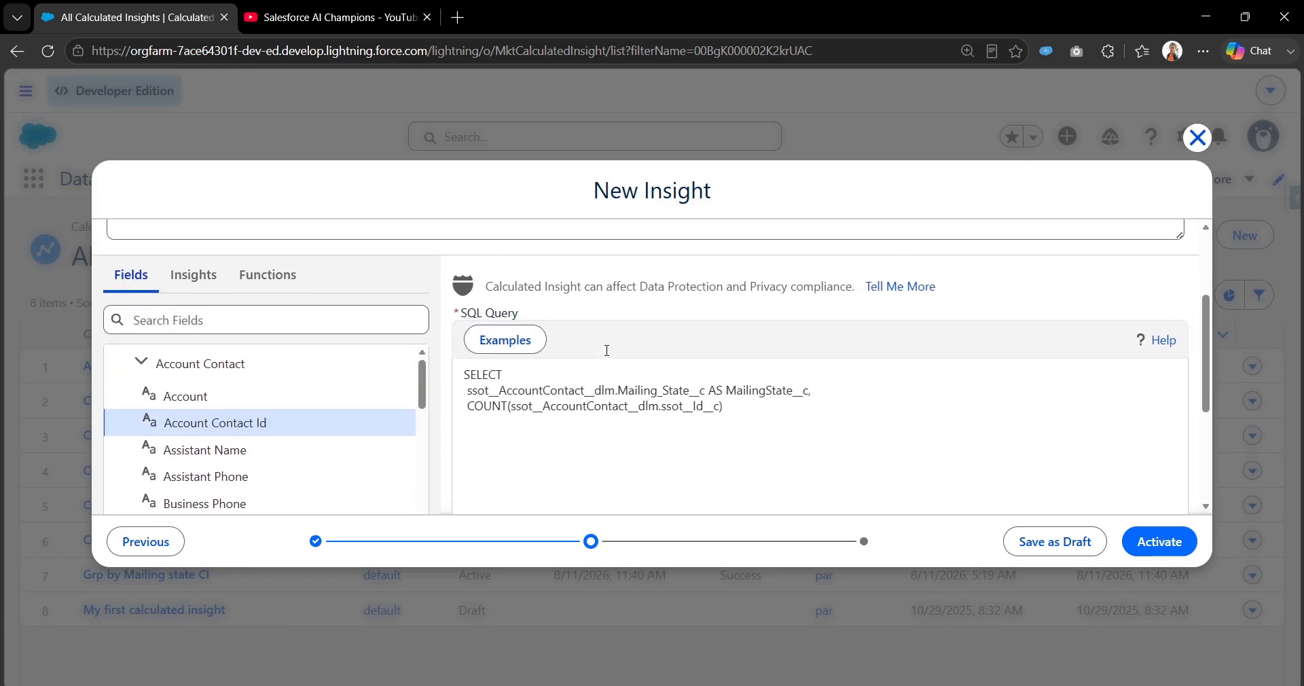
Give the COUNT column in the query the alias ContactsCount__c using AS.
double_click(683, 415)
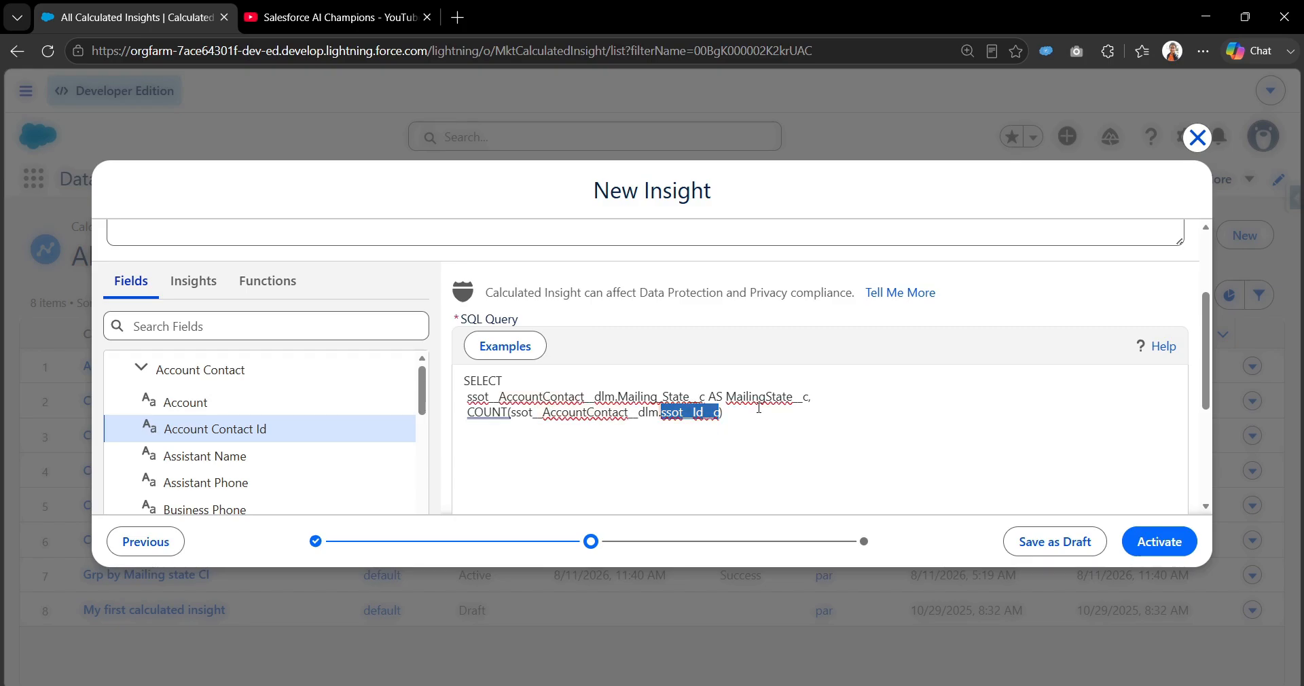
click(786, 412)
text(A)
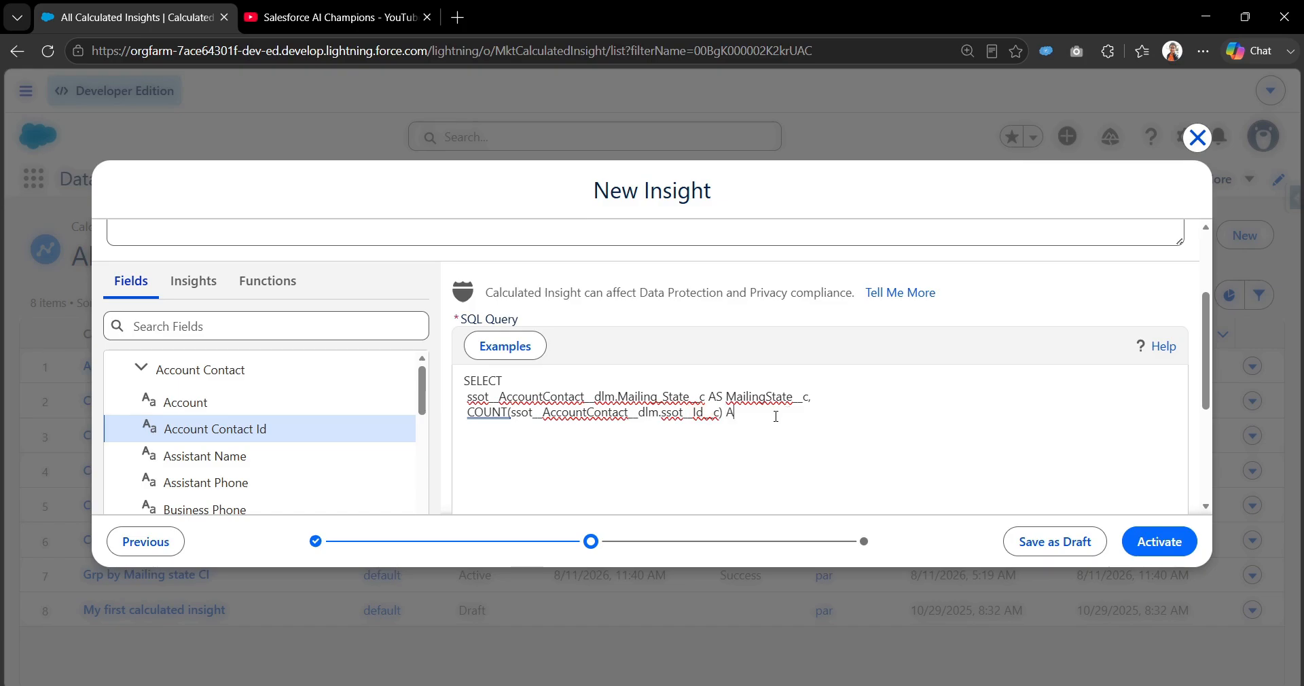
text(S ContactsCount__c)
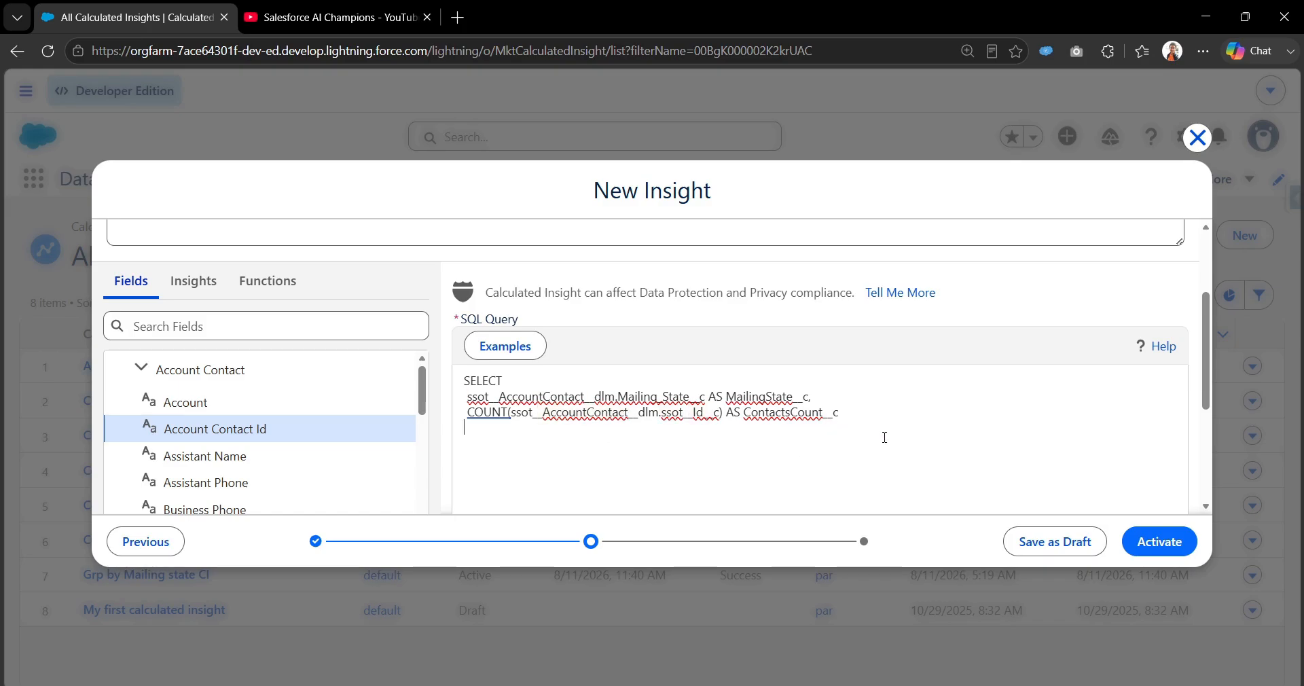
Add a FROM clause on a new line and insert the Account Contact object as its source.
text(FRO)
key(BackSpace)
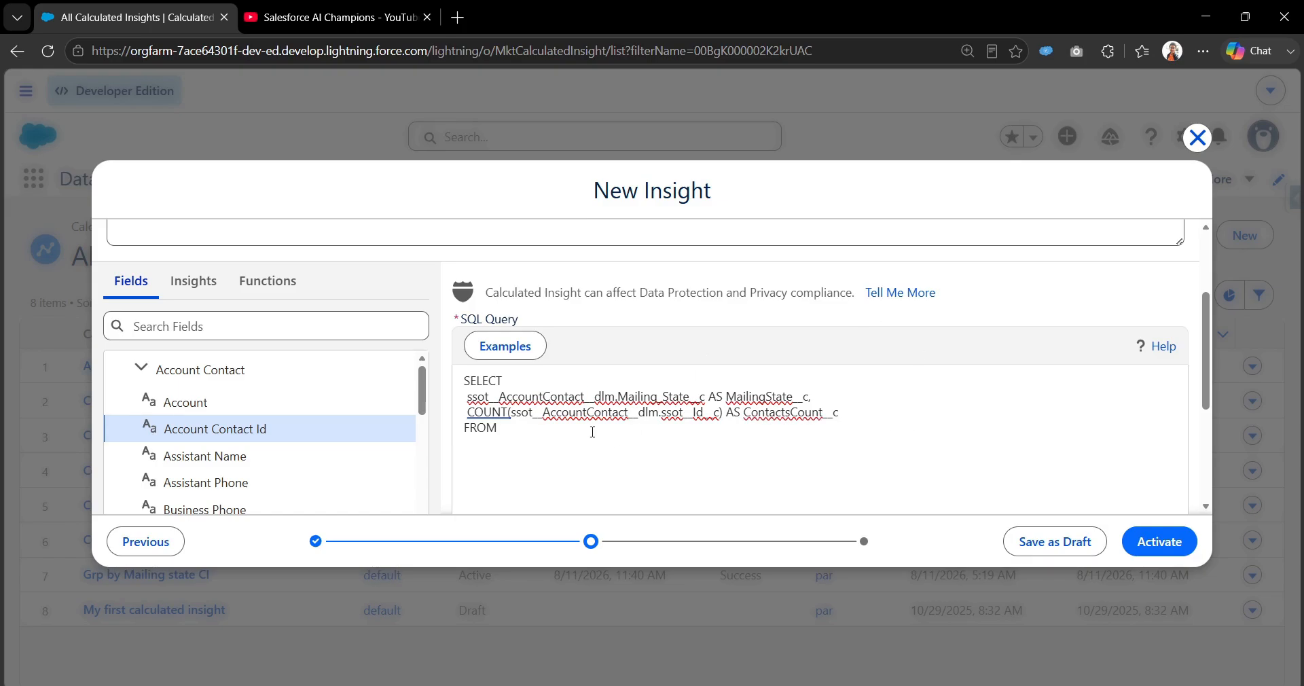
click(269, 382)
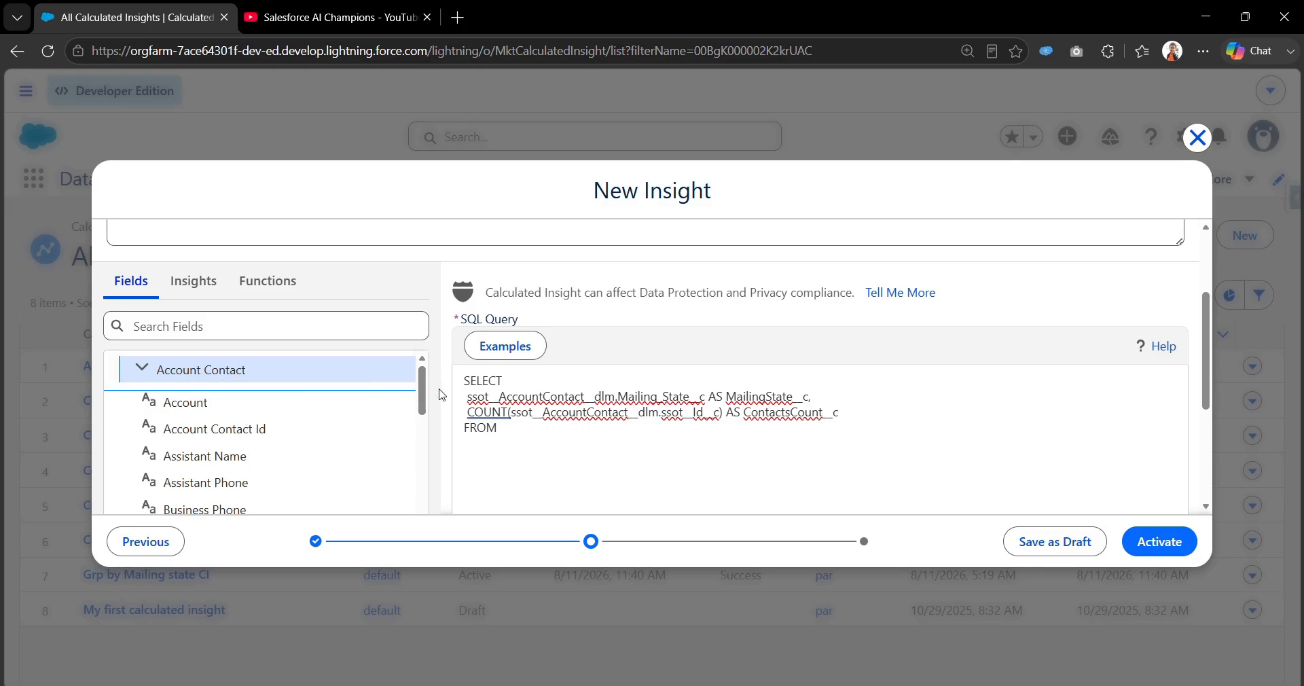
scroll(438, 417, down, 5)
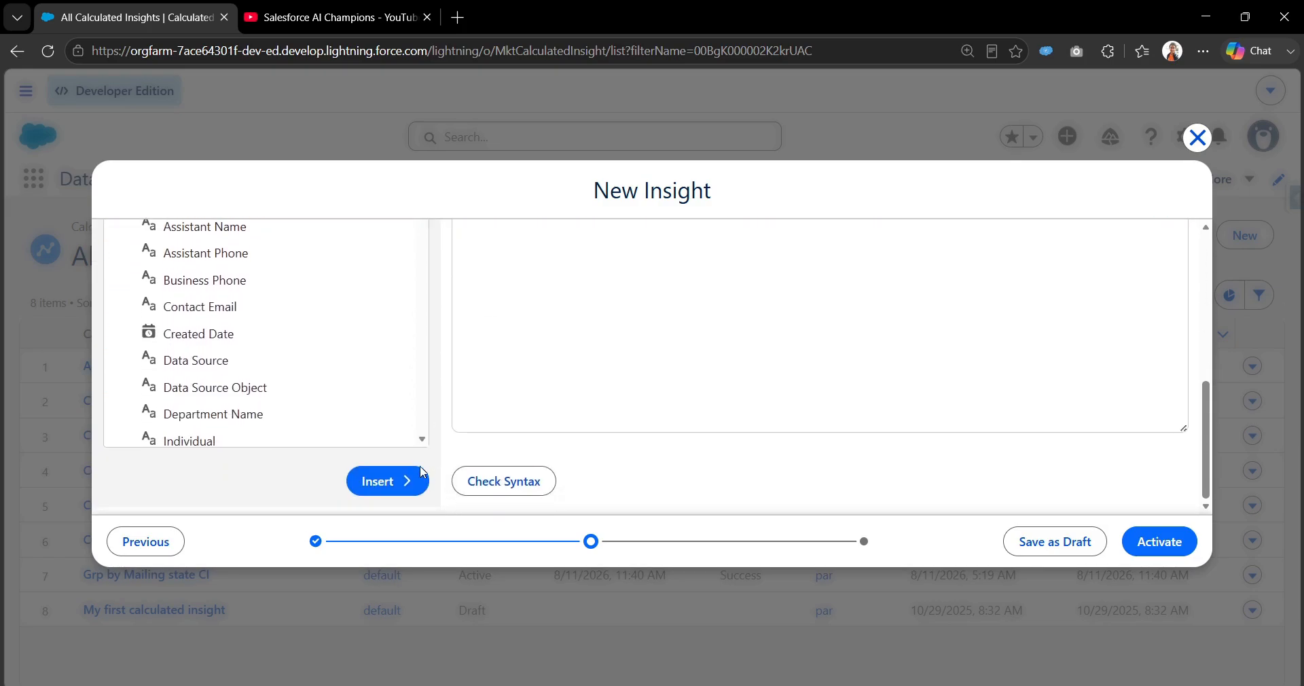
scroll(407, 475, up, 4)
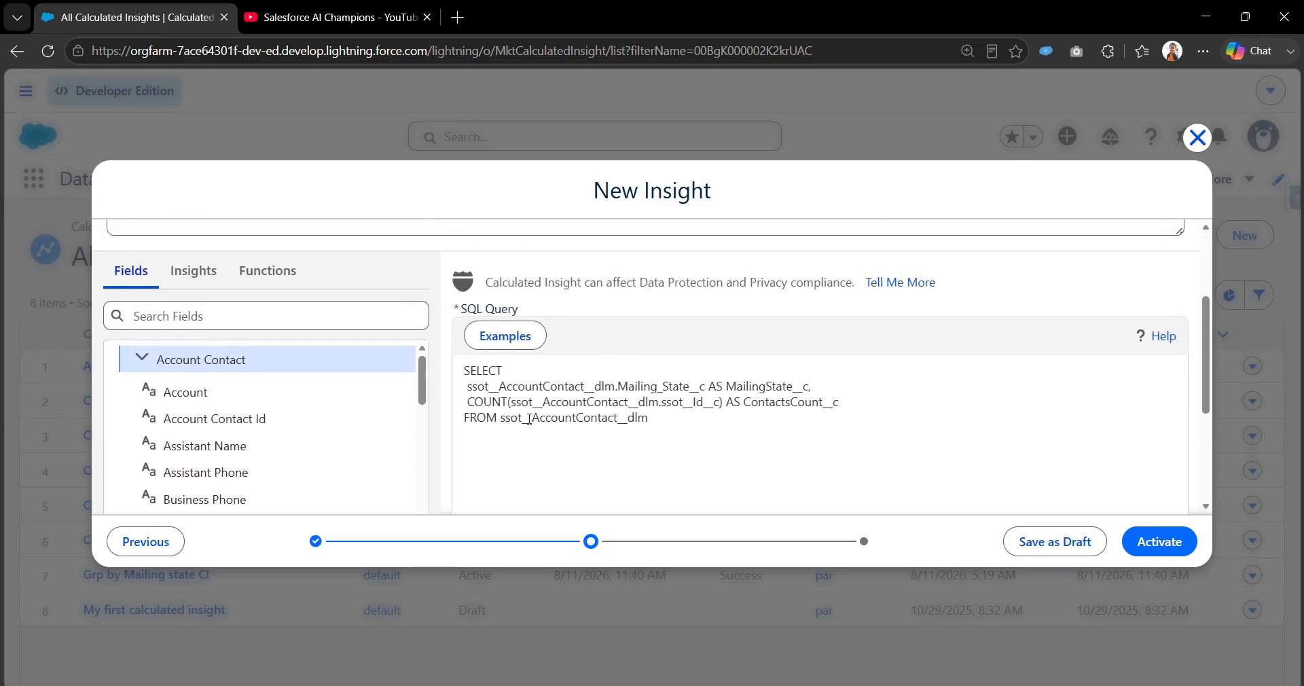
drag(500, 422, 651, 428)
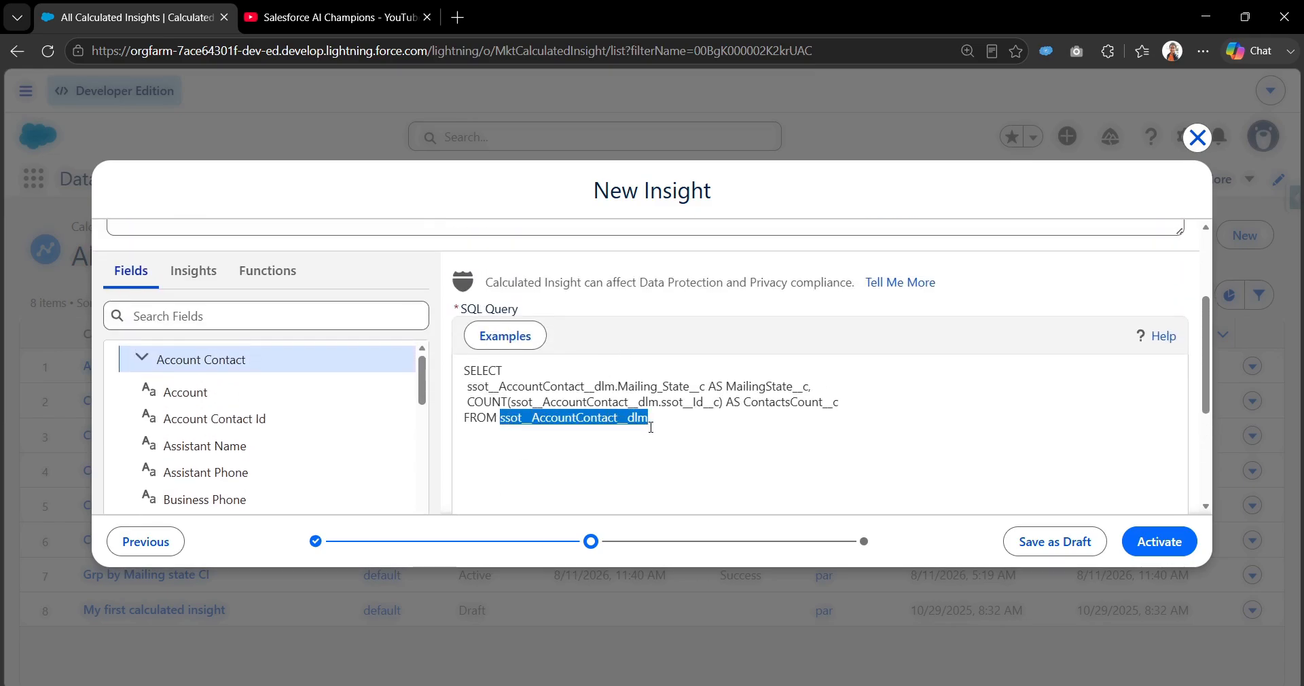
click(666, 421)
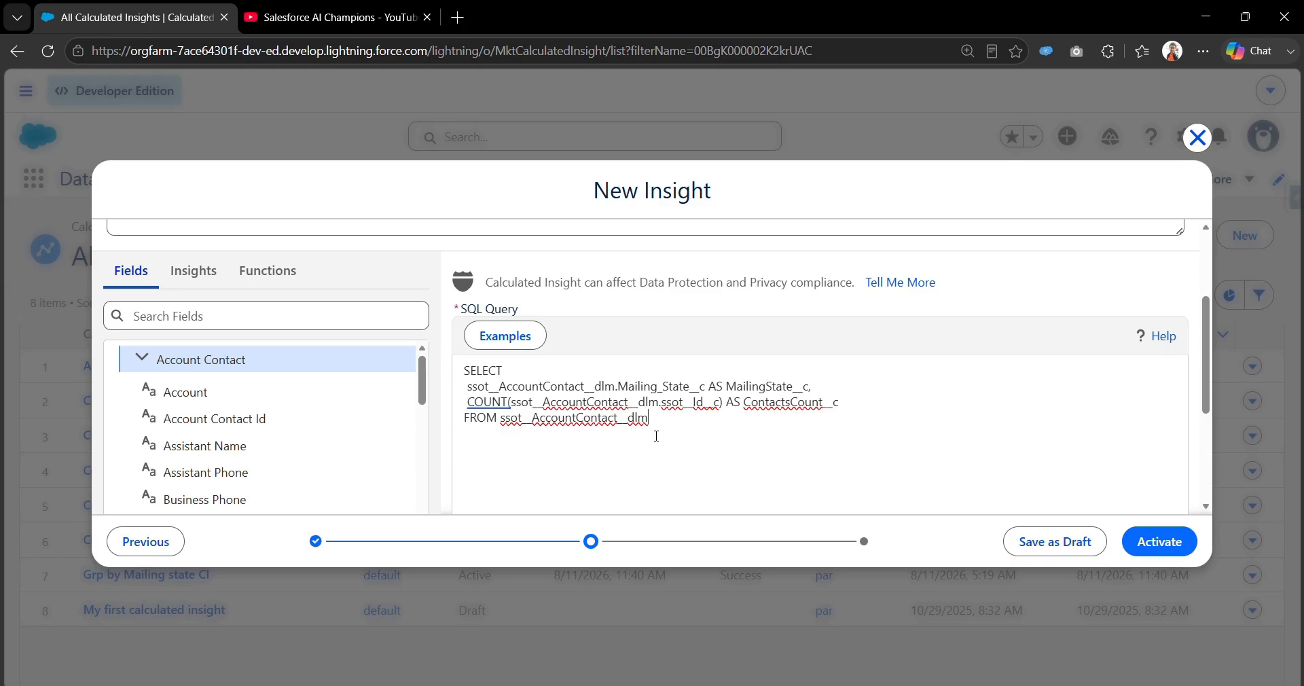
Add a GROUP BY clause on a new line that groups by ssot__AccountContact__dlm.Mailing_State__c, copied from the SELECT list.
key(Return)
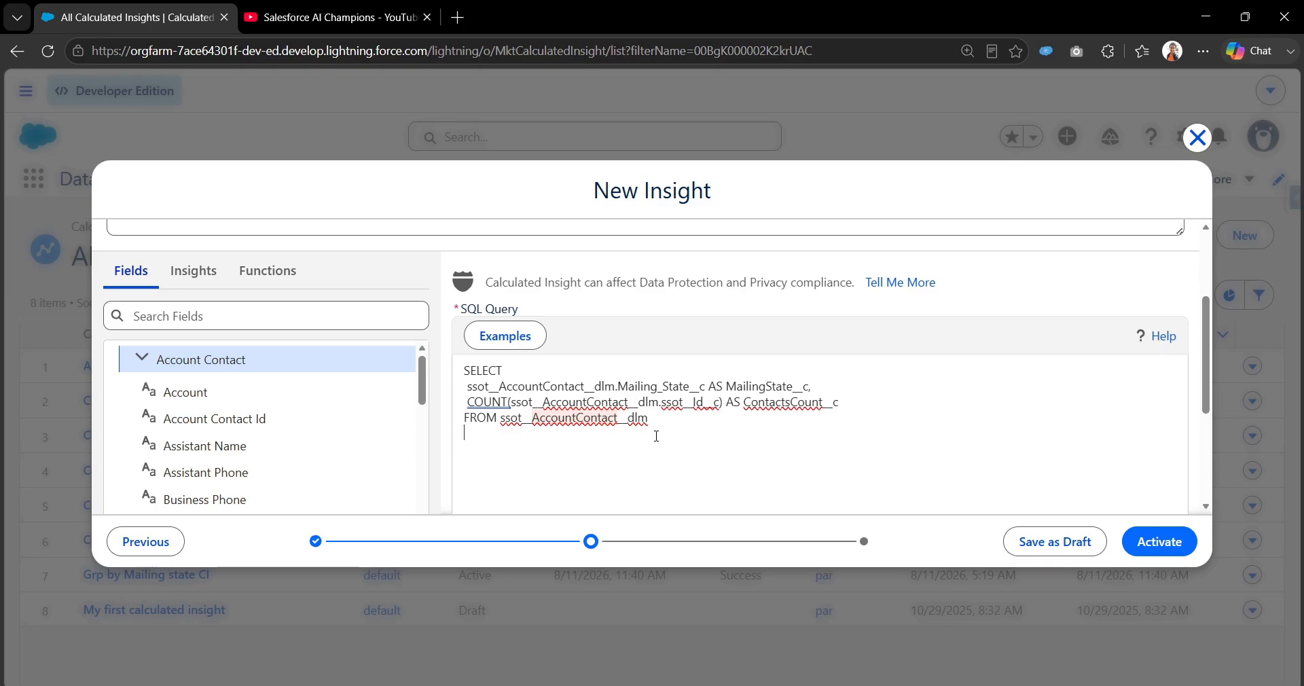
text(GR)
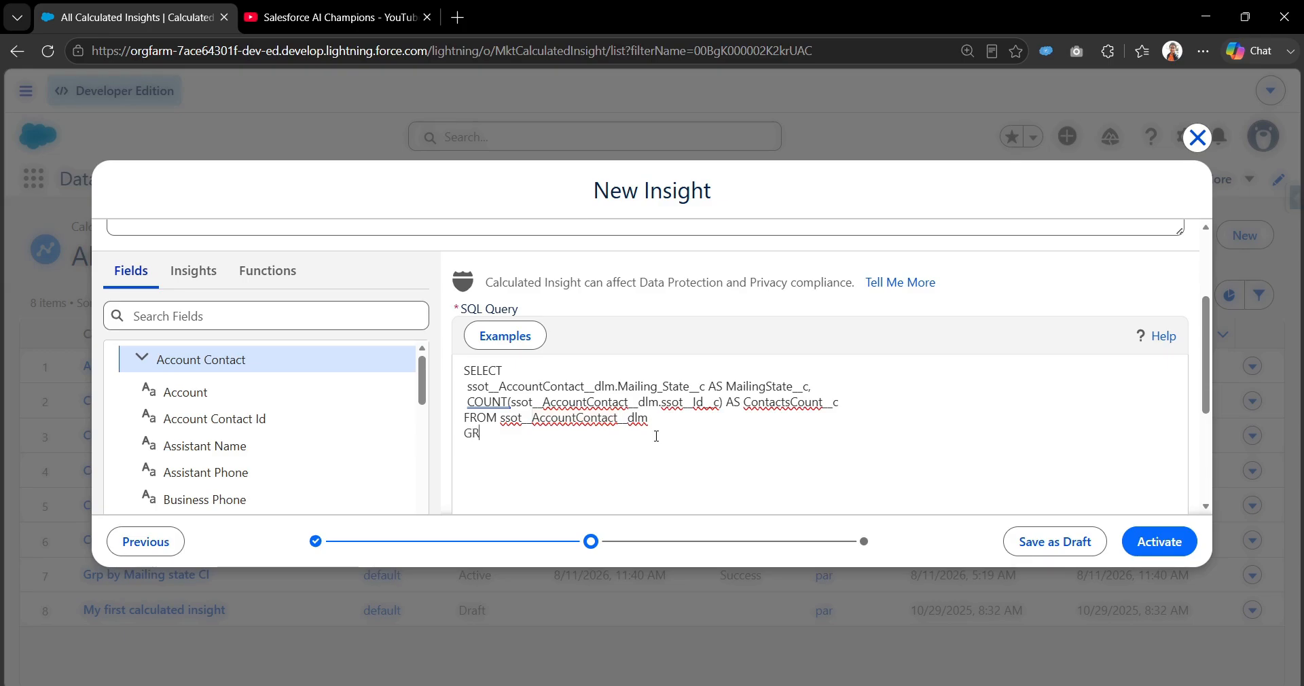
text(OUP BY)
drag(707, 386, 468, 386)
key(ctrl+c)
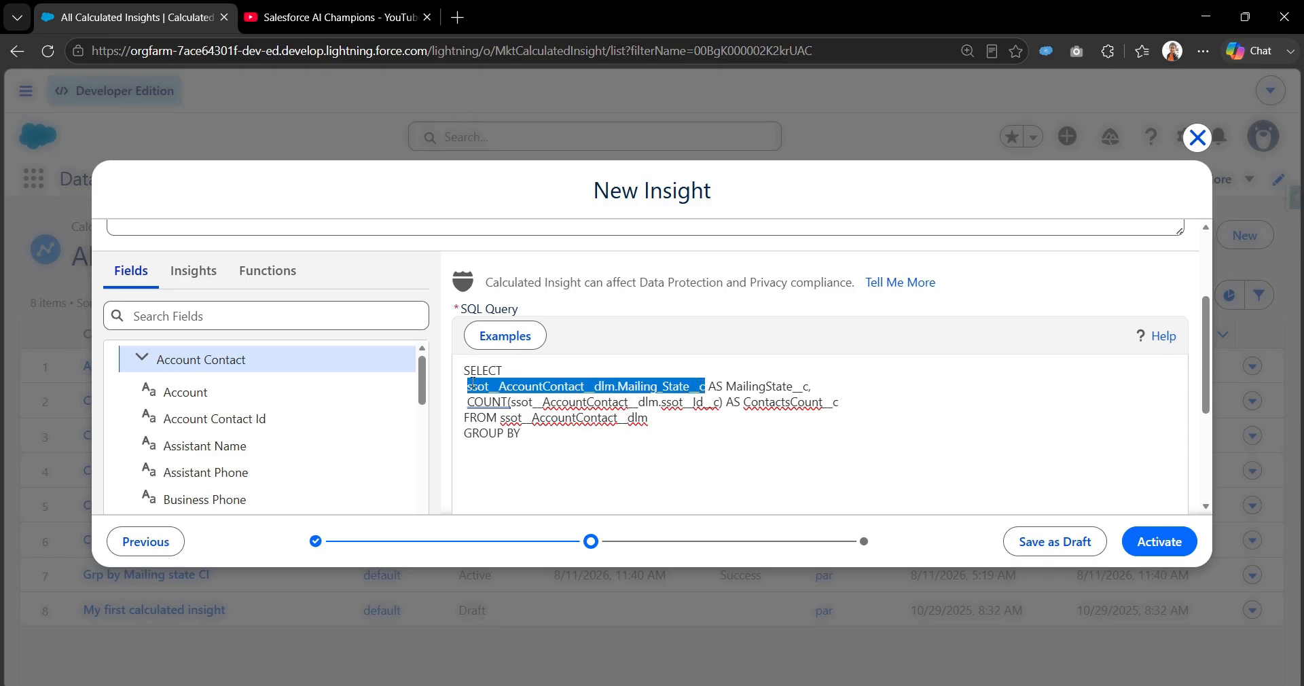
click(606, 437)
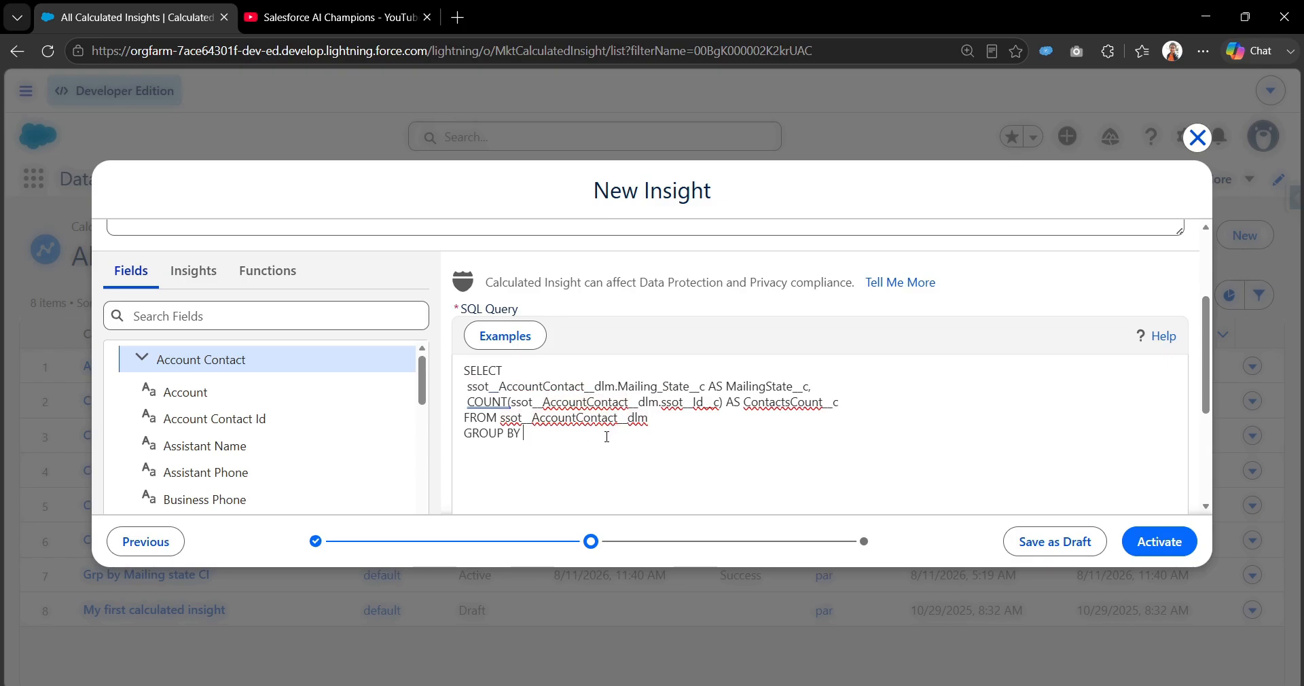
key(ctrl+v)
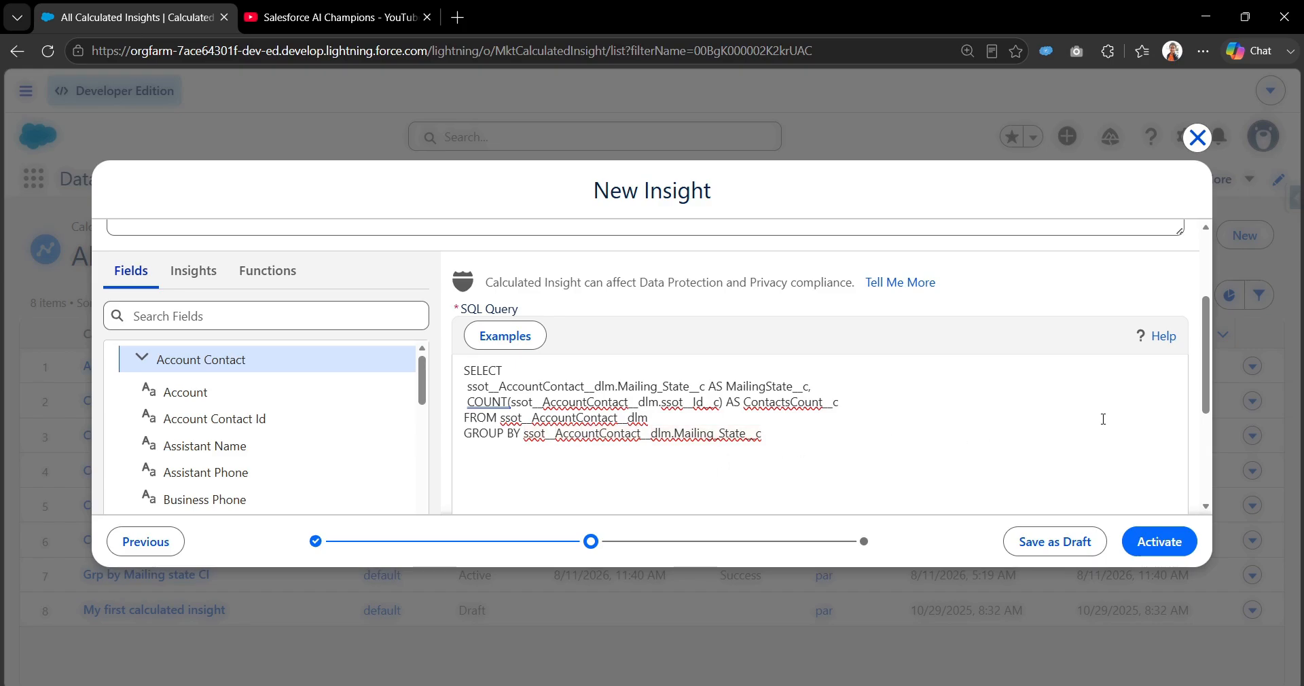
Check the syntax of the finished SQL query.
scroll(1203, 408, down, 2)
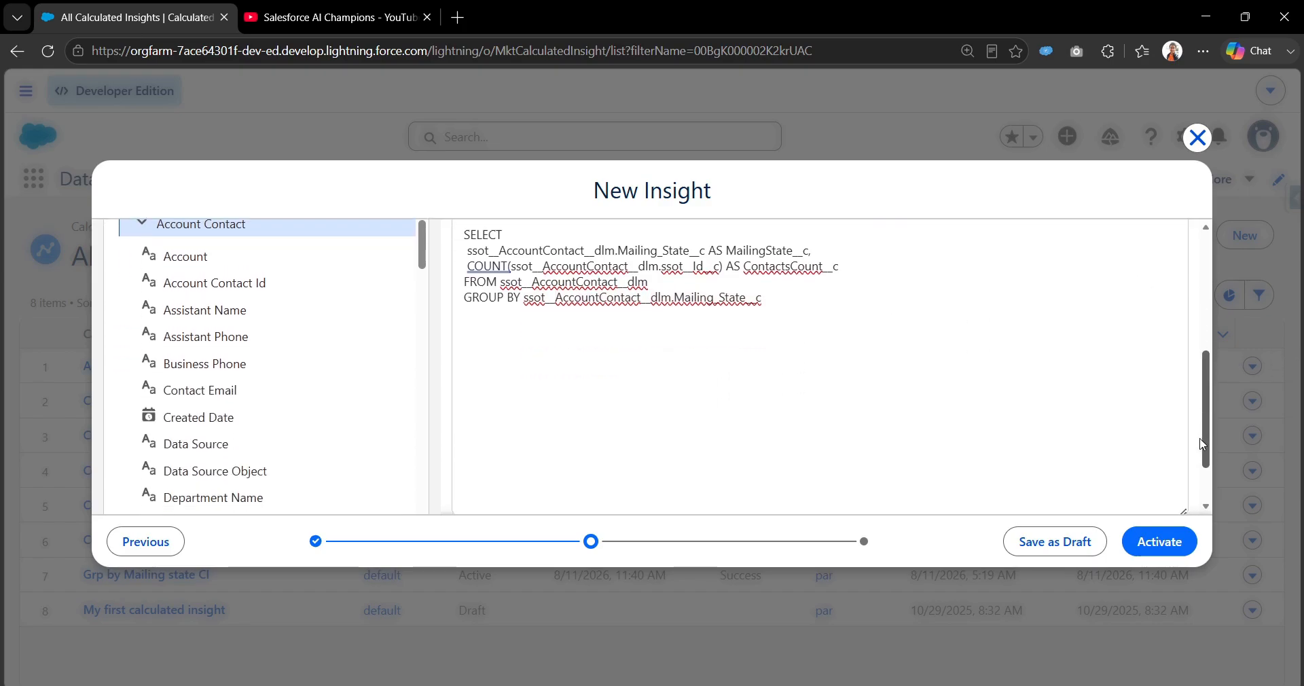
drag(1202, 445, 1201, 474)
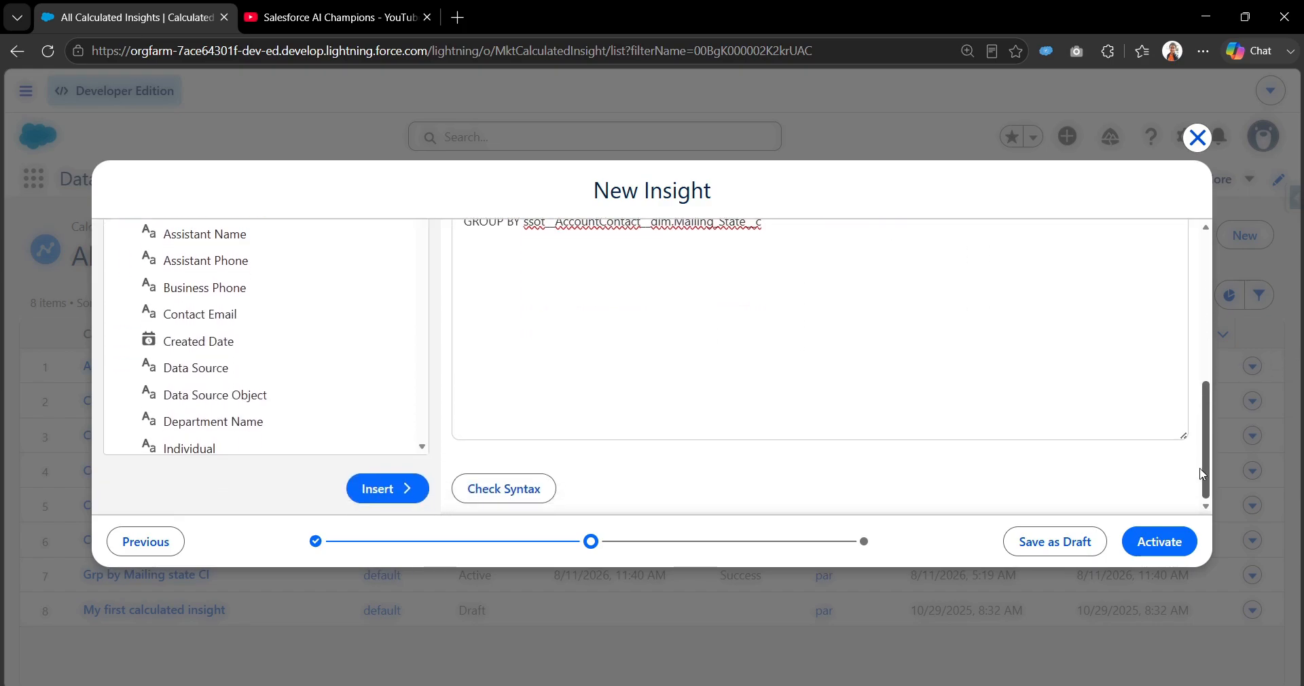
click(516, 489)
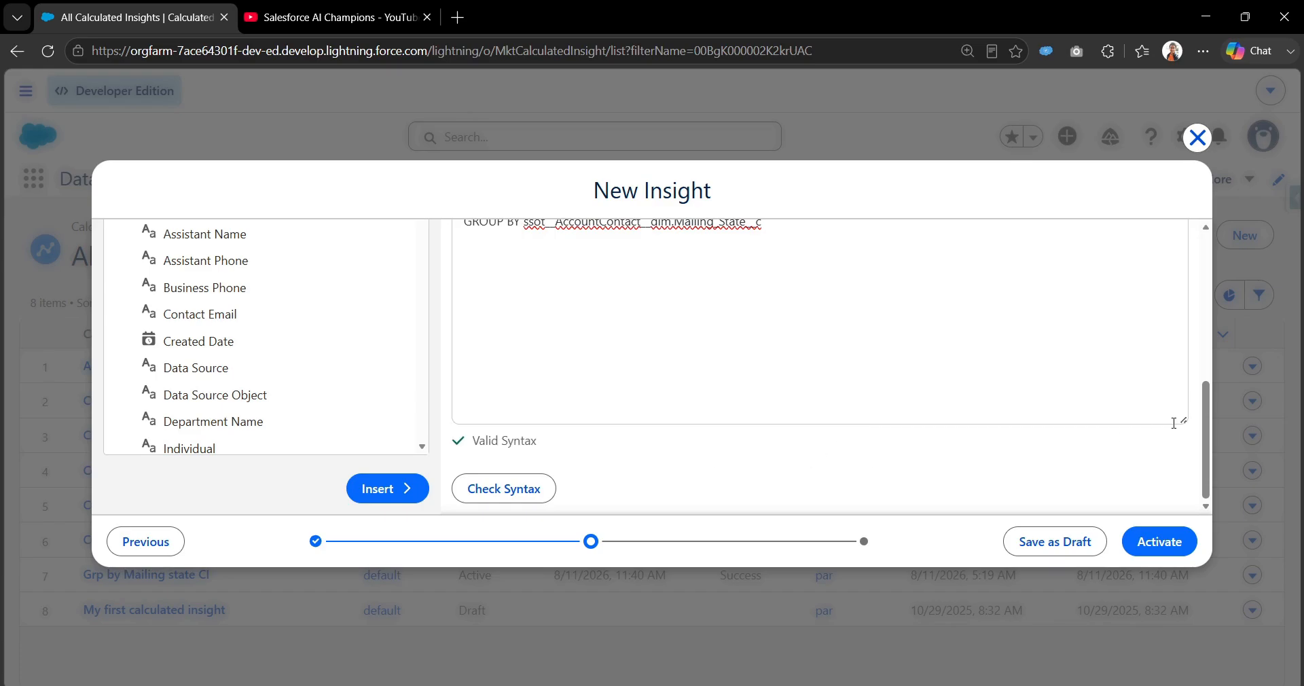
drag(553, 442, 462, 445)
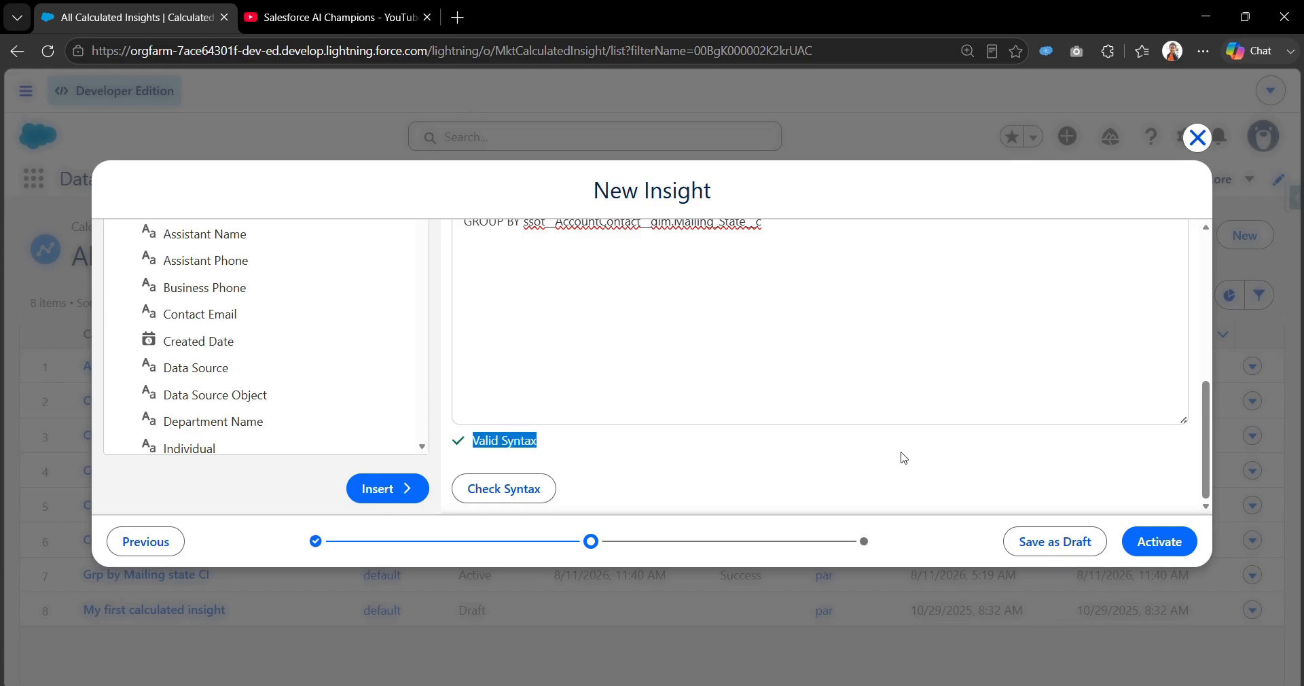
Activate the insight and enable it with the schedule left at Not Scheduled.
drag(1207, 479, 1213, 323)
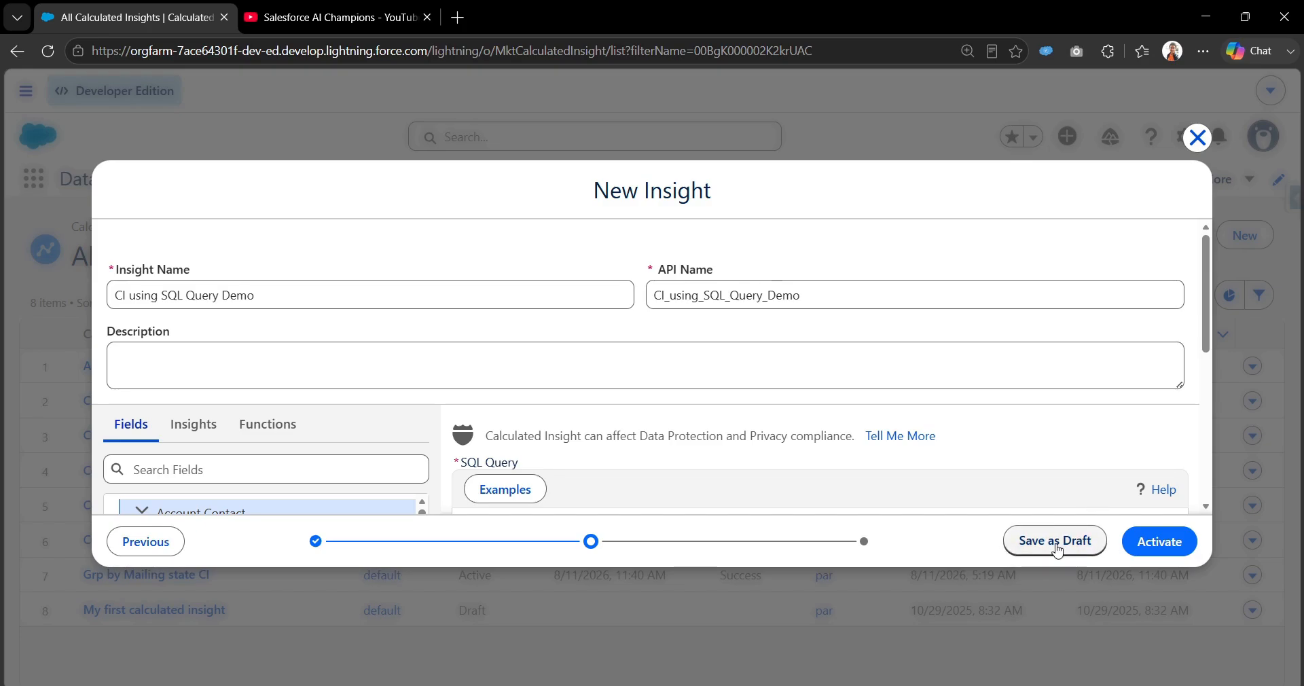
click(1179, 546)
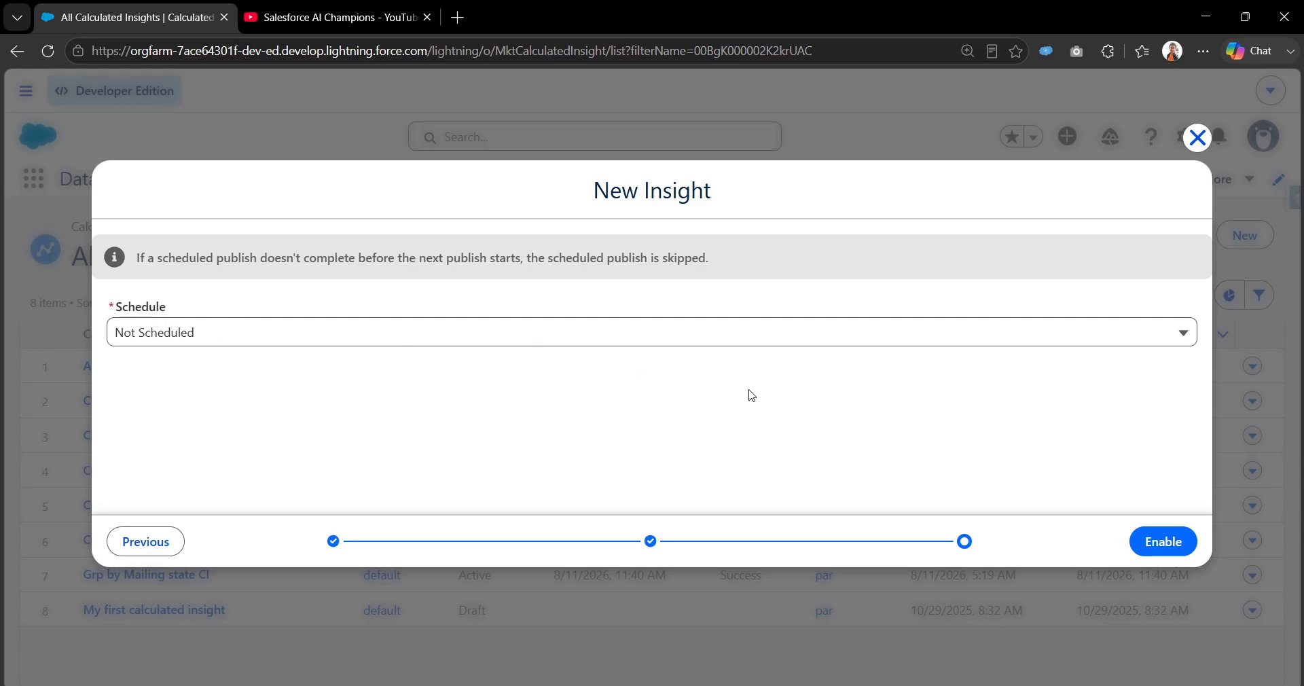
click(1156, 540)
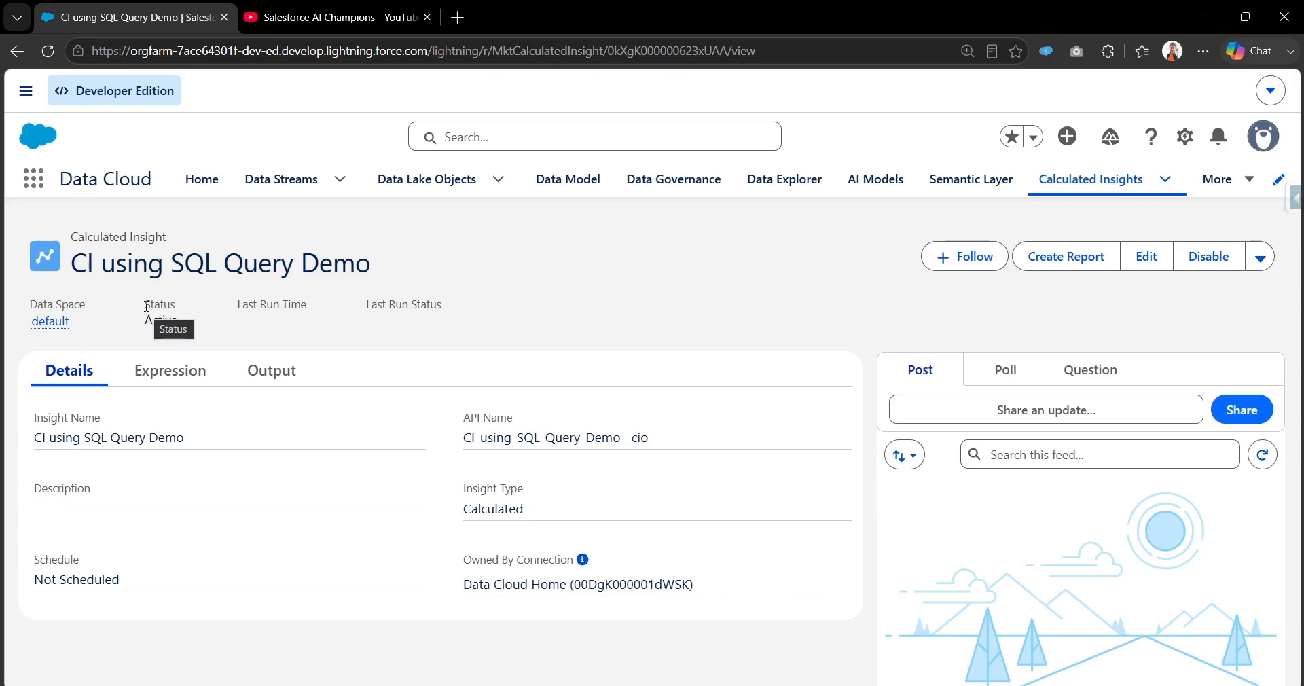
Start a new execution of the CI using SQL Query Demo insight and return to the list of calculated insights.
click(1260, 257)
click(1184, 329)
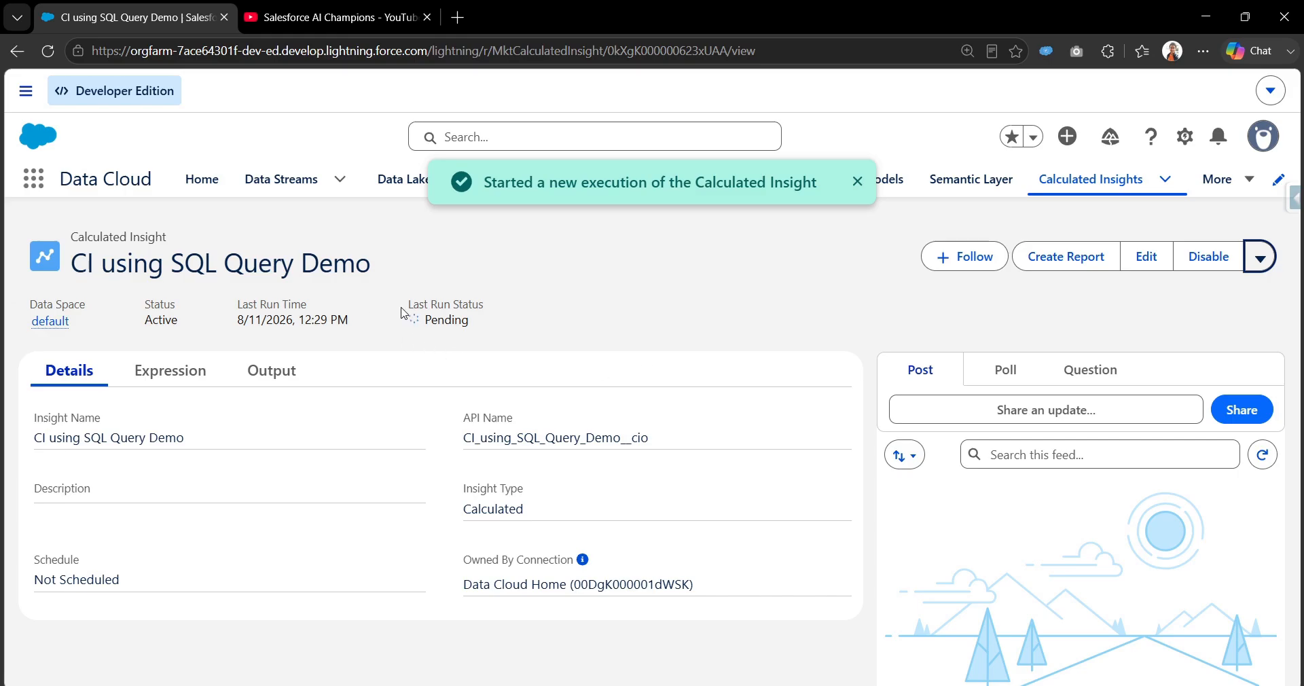
drag(404, 305, 496, 310)
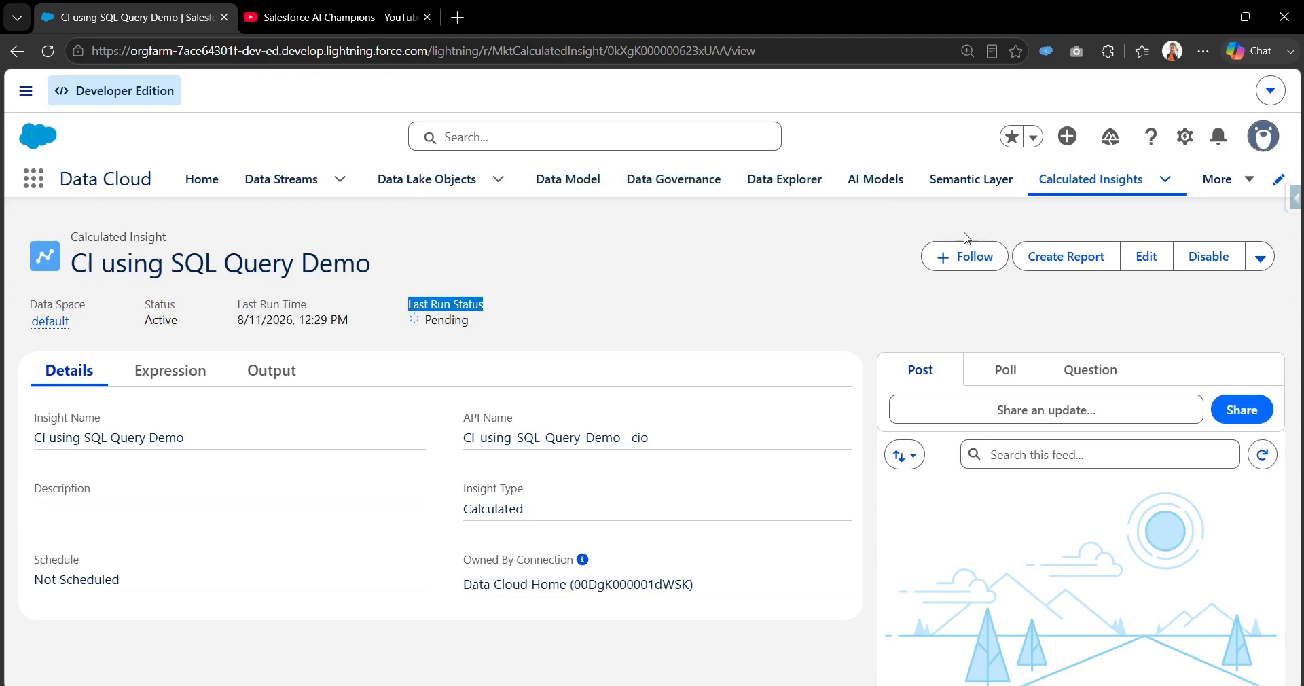
click(1079, 195)
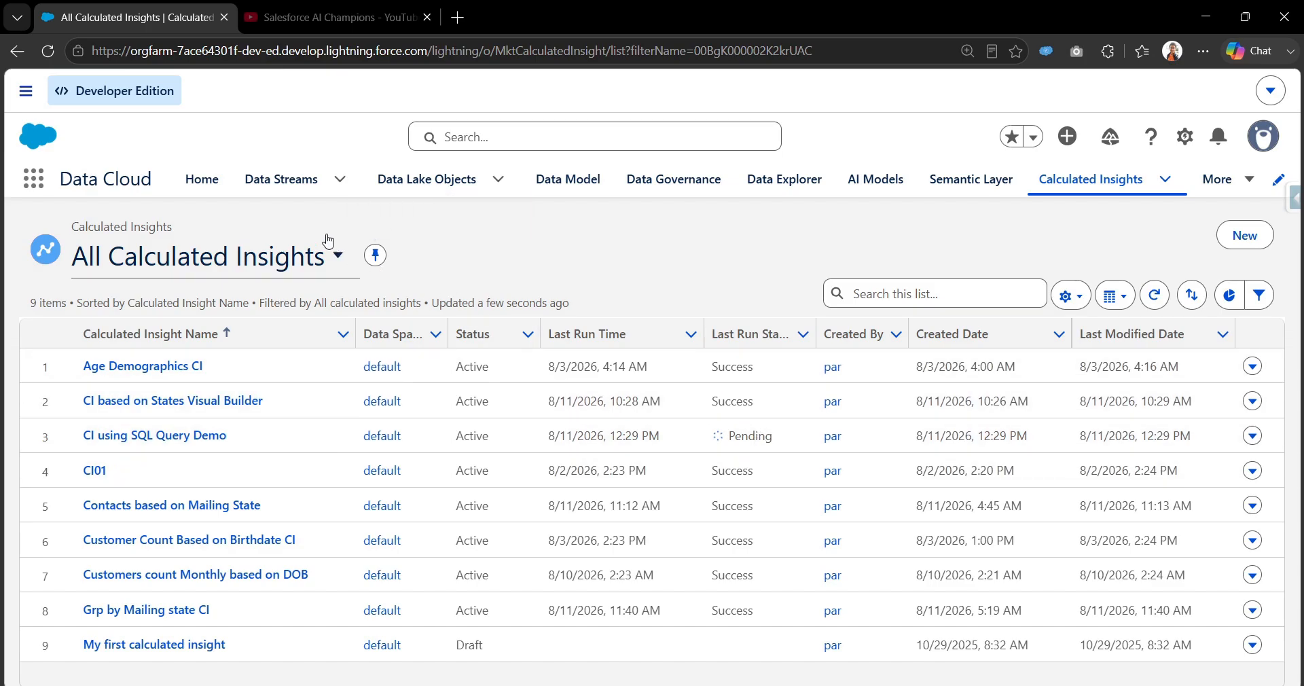
Open Data Streams in a new browser tab and review the field mappings of the Contact_Home data stream.
right_click(271, 183)
click(302, 194)
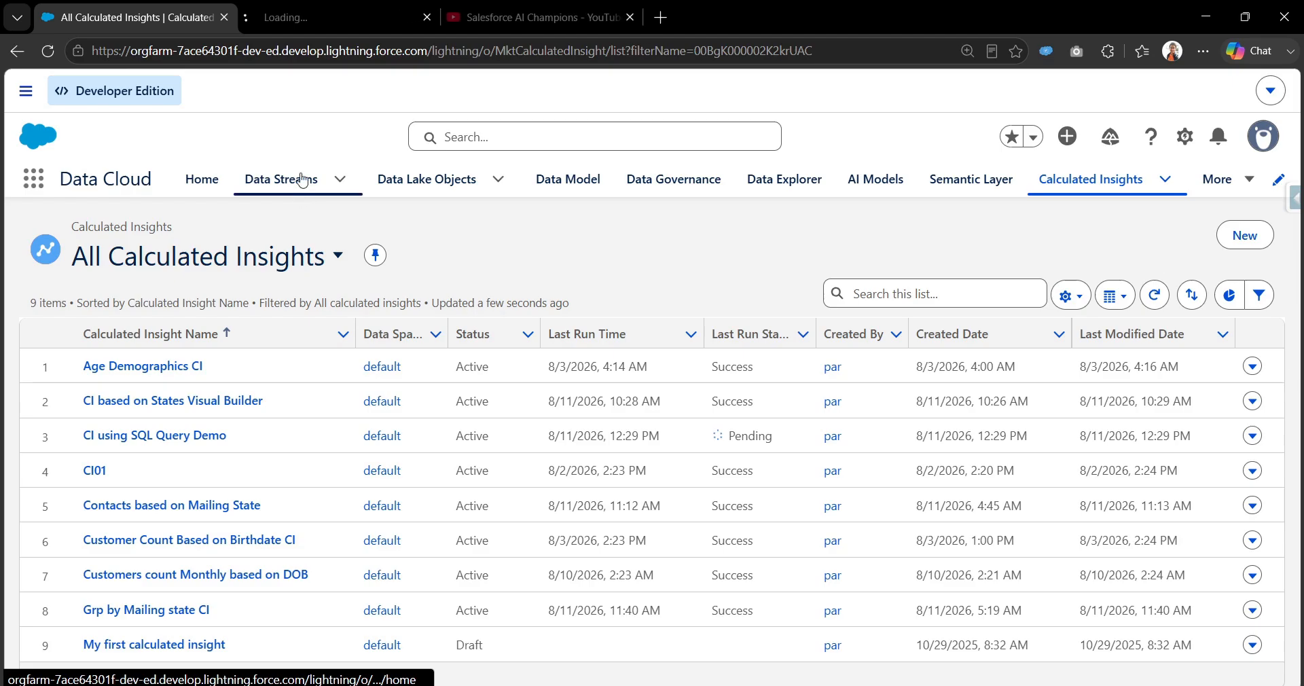
click(303, 23)
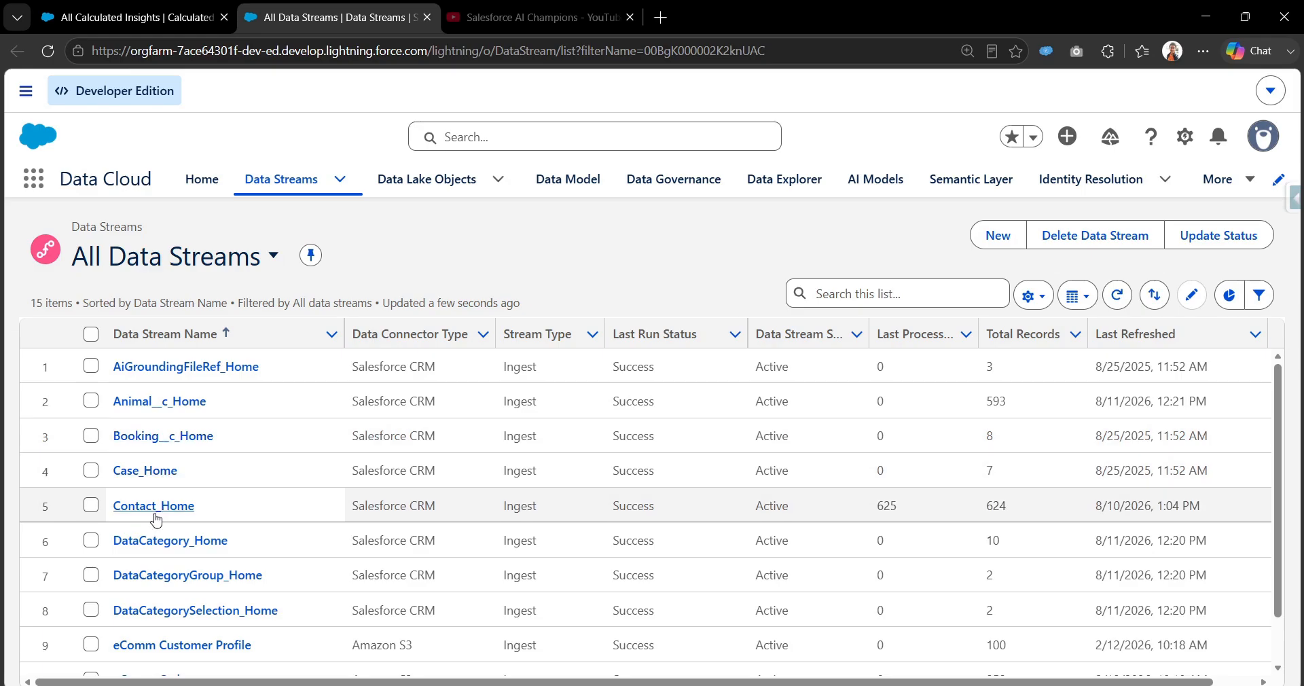
click(155, 508)
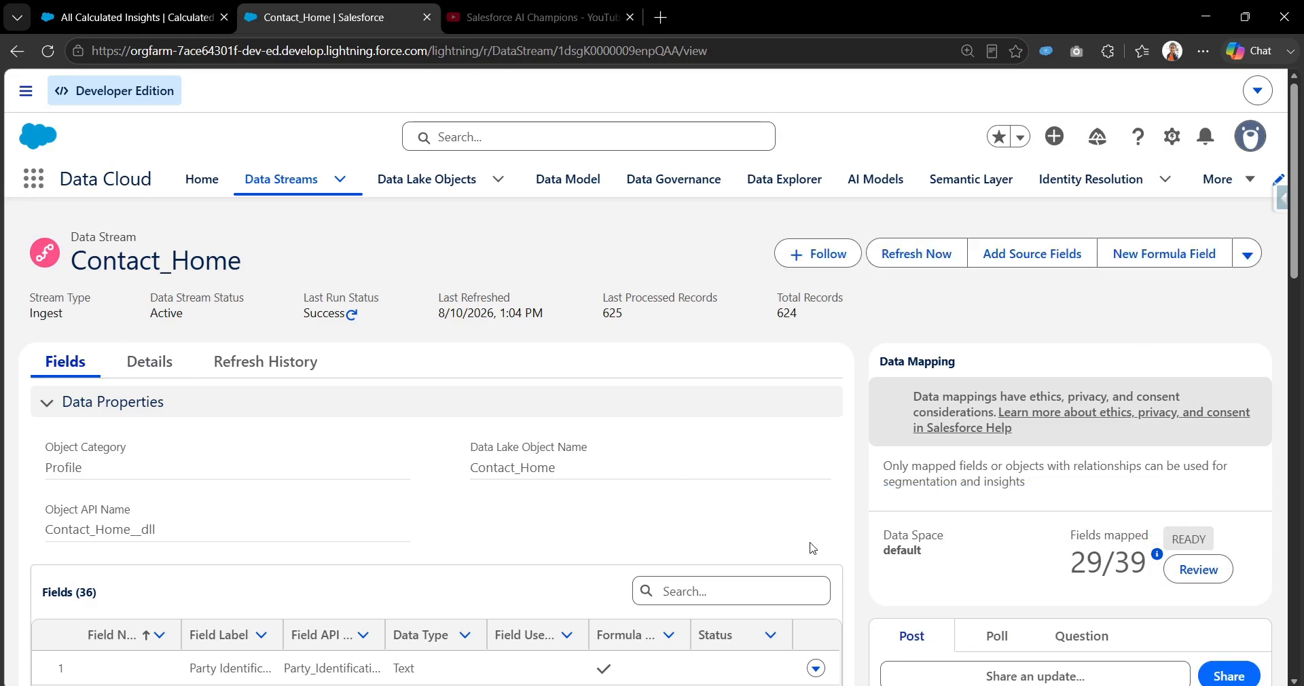
click(1197, 579)
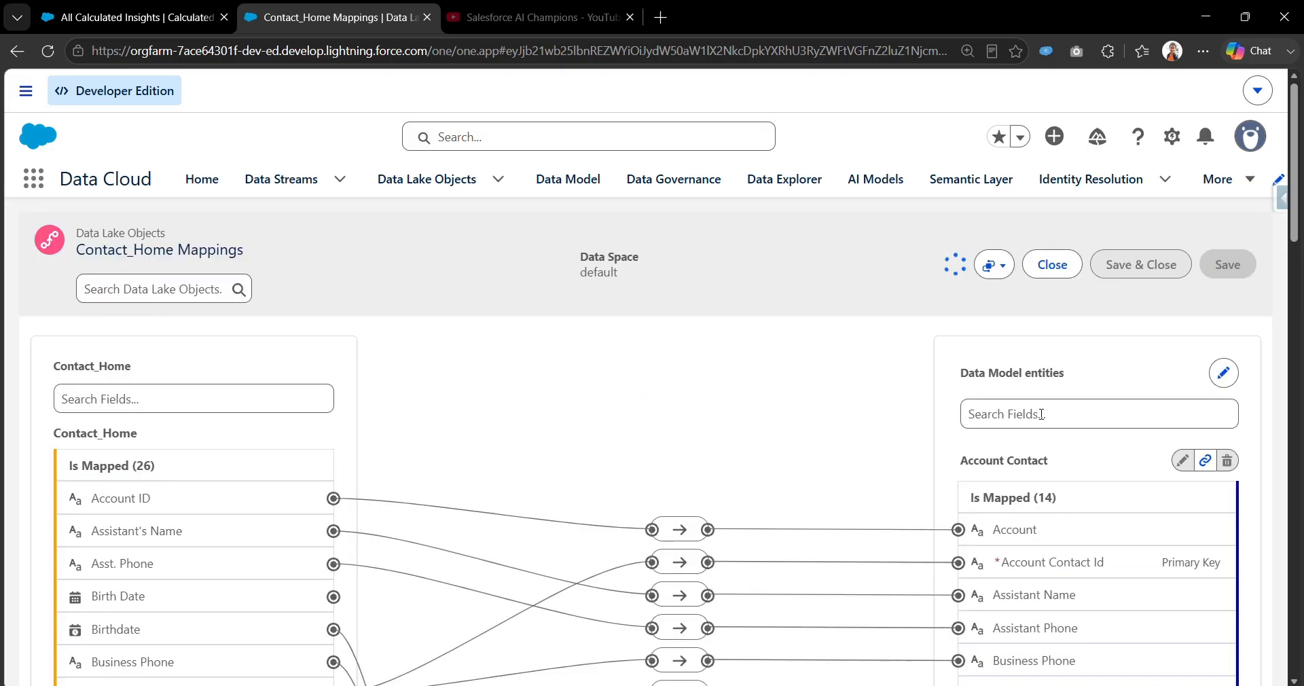
Filter the data model entity fields by "maili" and examine the Mailing State mapping under Account Contact.
click(1040, 414)
text(maili)
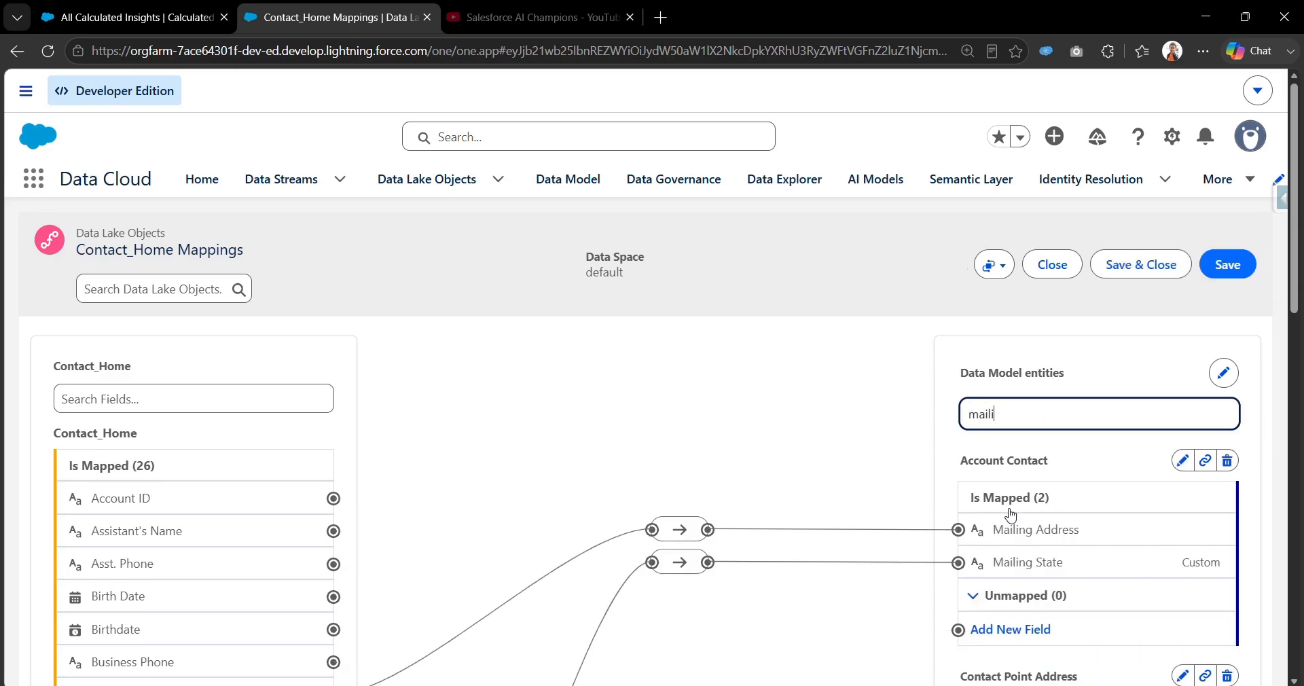
scroll(996, 553, down, 1)
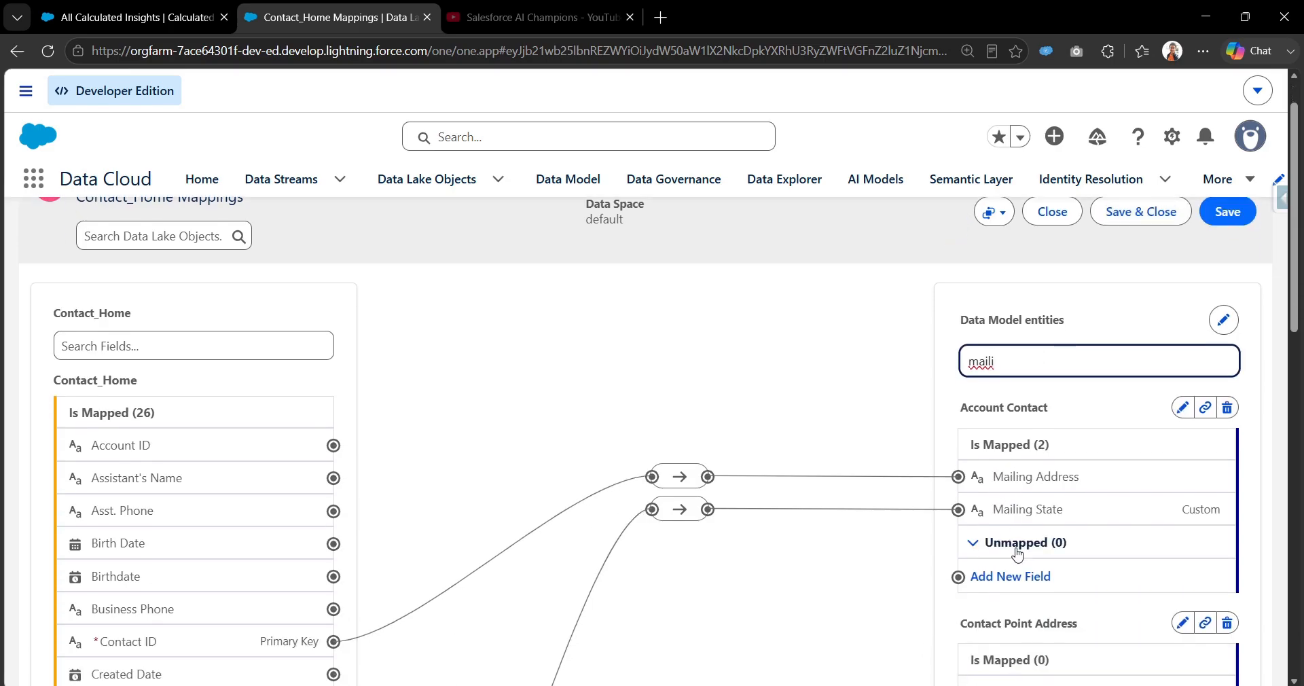
drag(953, 418, 1058, 414)
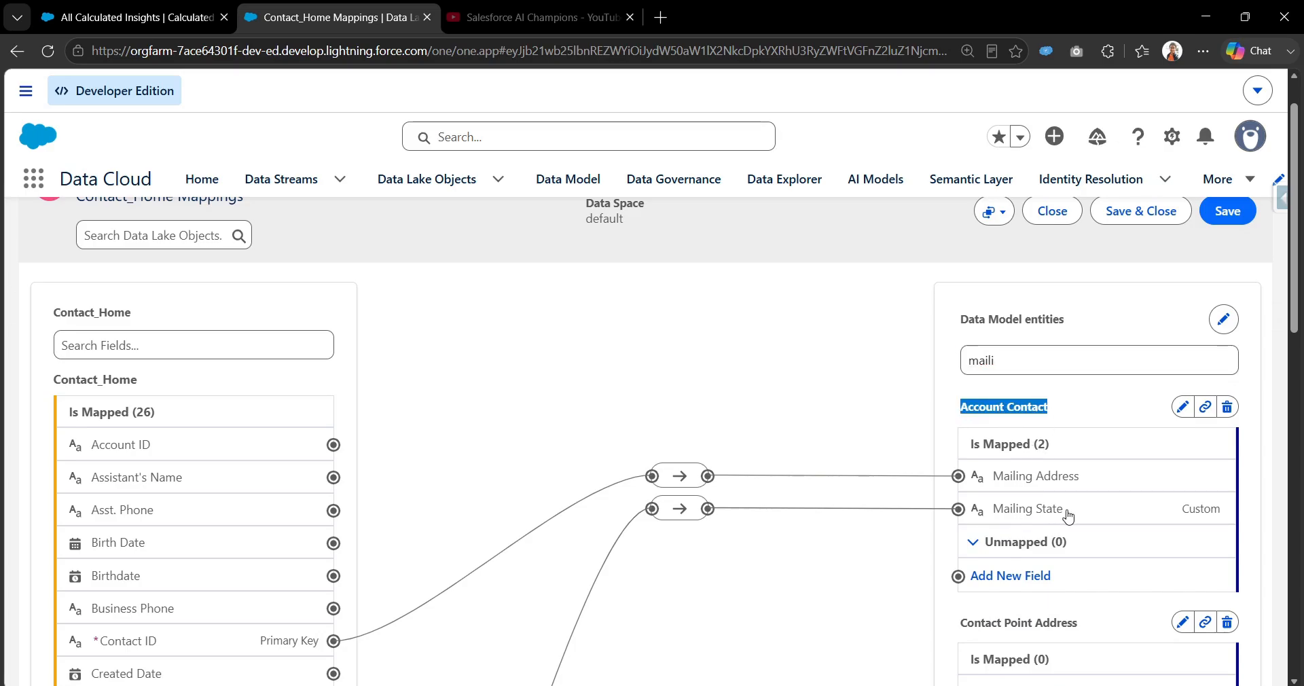
Filter the Contact_Home source fields by "mailing" and trace which one maps to the Account Contact's Mailing State.
click(219, 343)
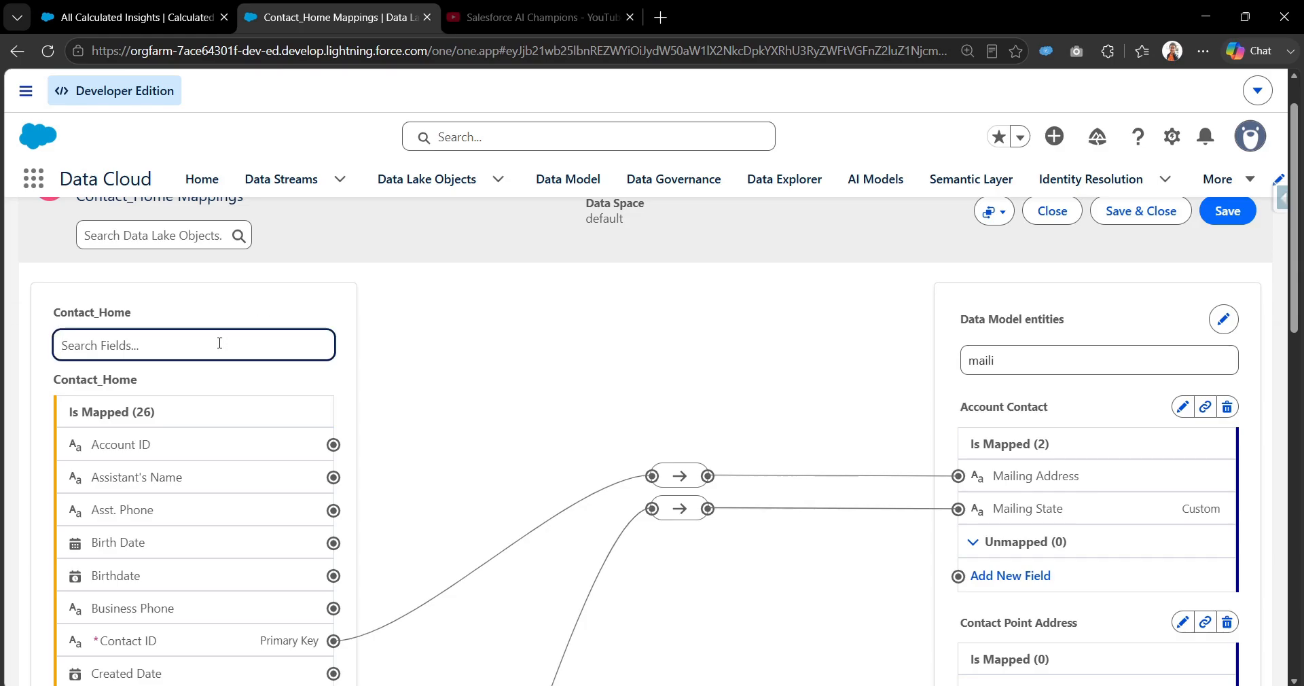
text(mailing)
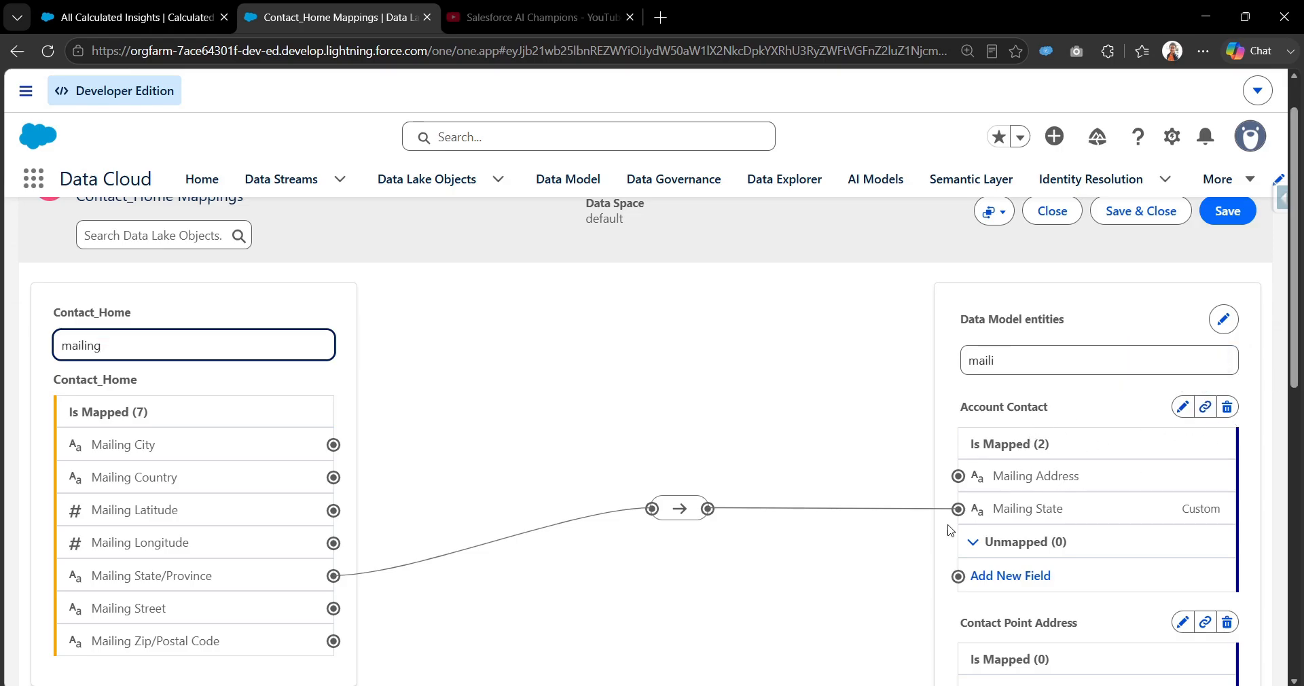
scroll(1297, 402, down, 2)
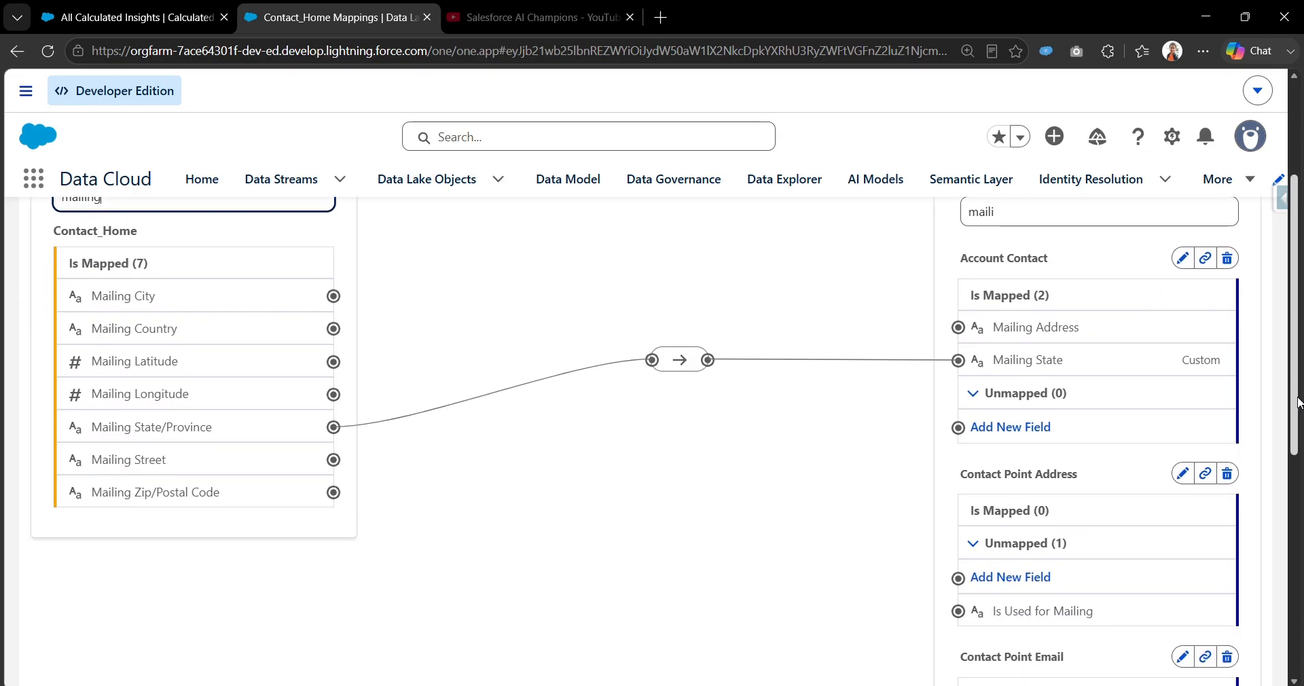
drag(1297, 402, 1298, 455)
scroll(1301, 437, up, 3)
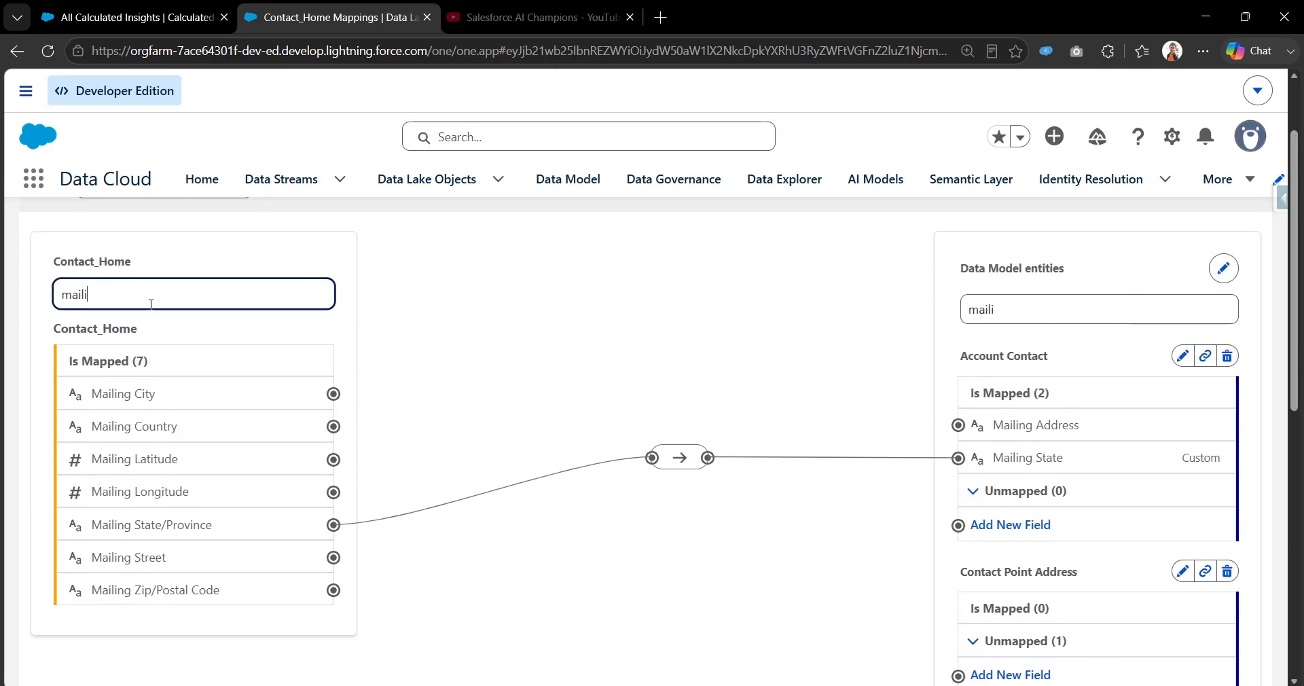
Clear the field filters on both the Contact_Home source fields and the data model entities.
key(BackSpace)
key(BackSpace)
key(BackSpace)
key(BackSpace)
key(BackSpace)
scroll(259, 554, down, 4)
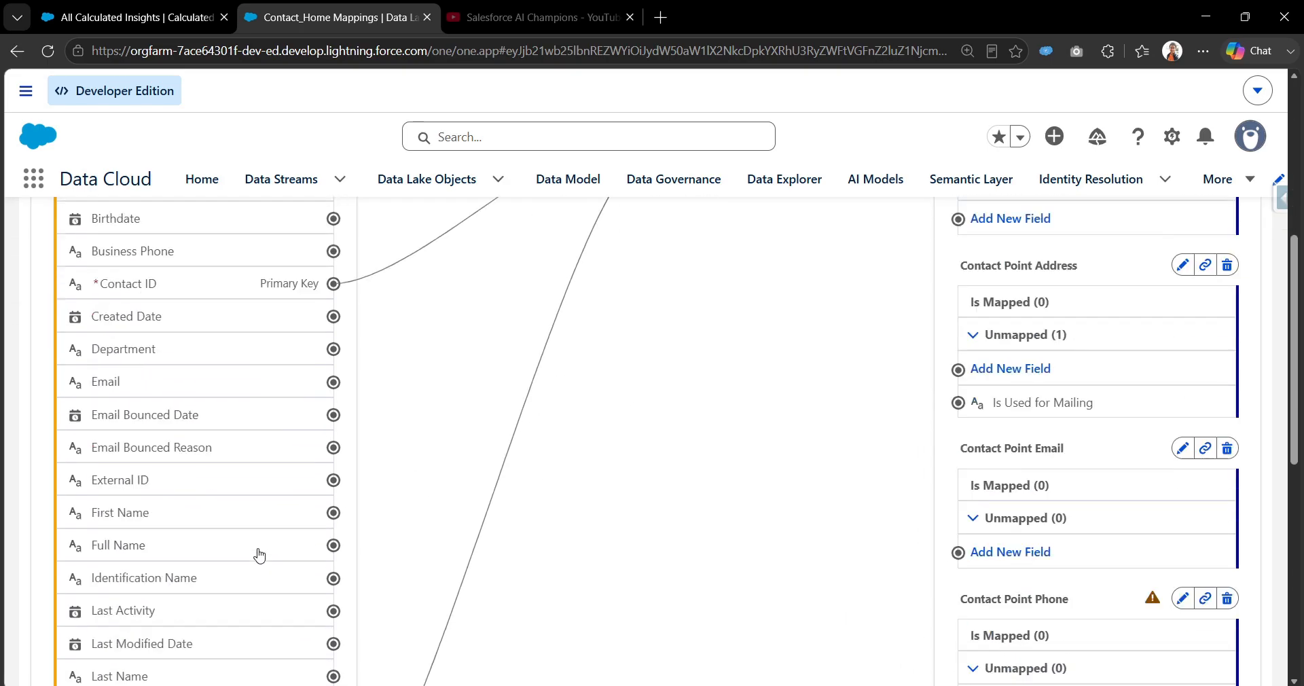
scroll(259, 555, down, 5)
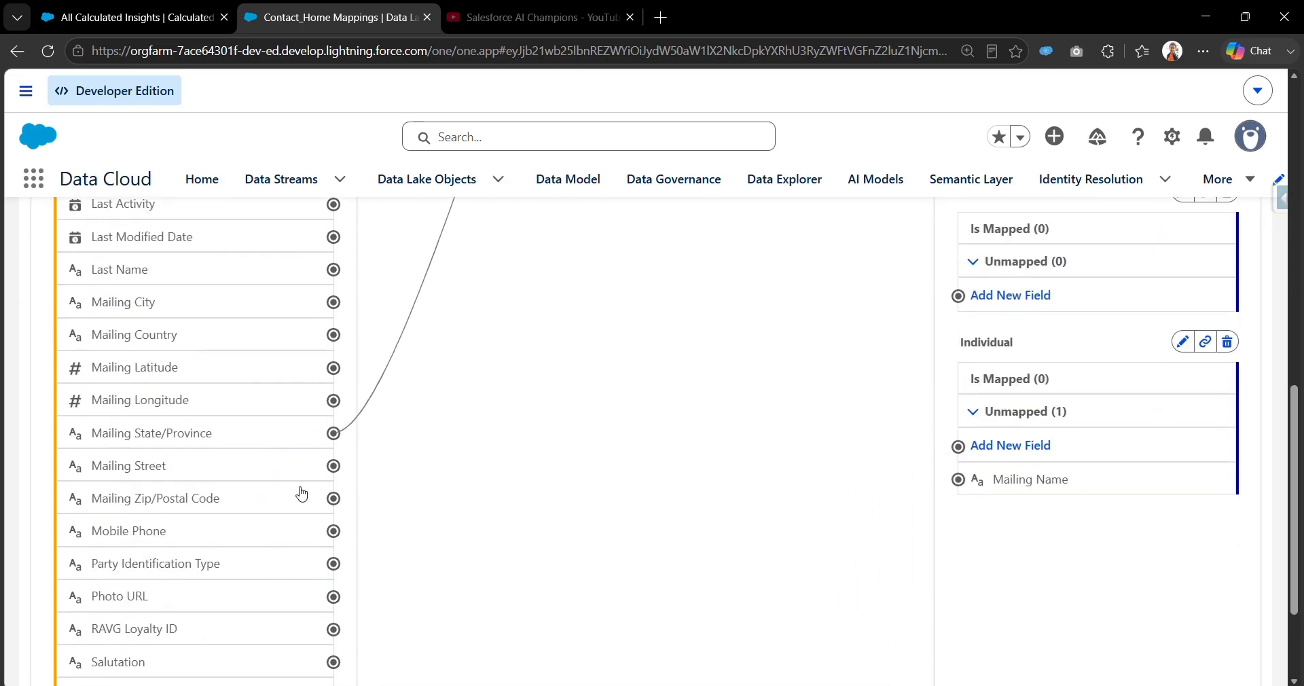
scroll(312, 486, down, 2)
scroll(1053, 381, up, 11)
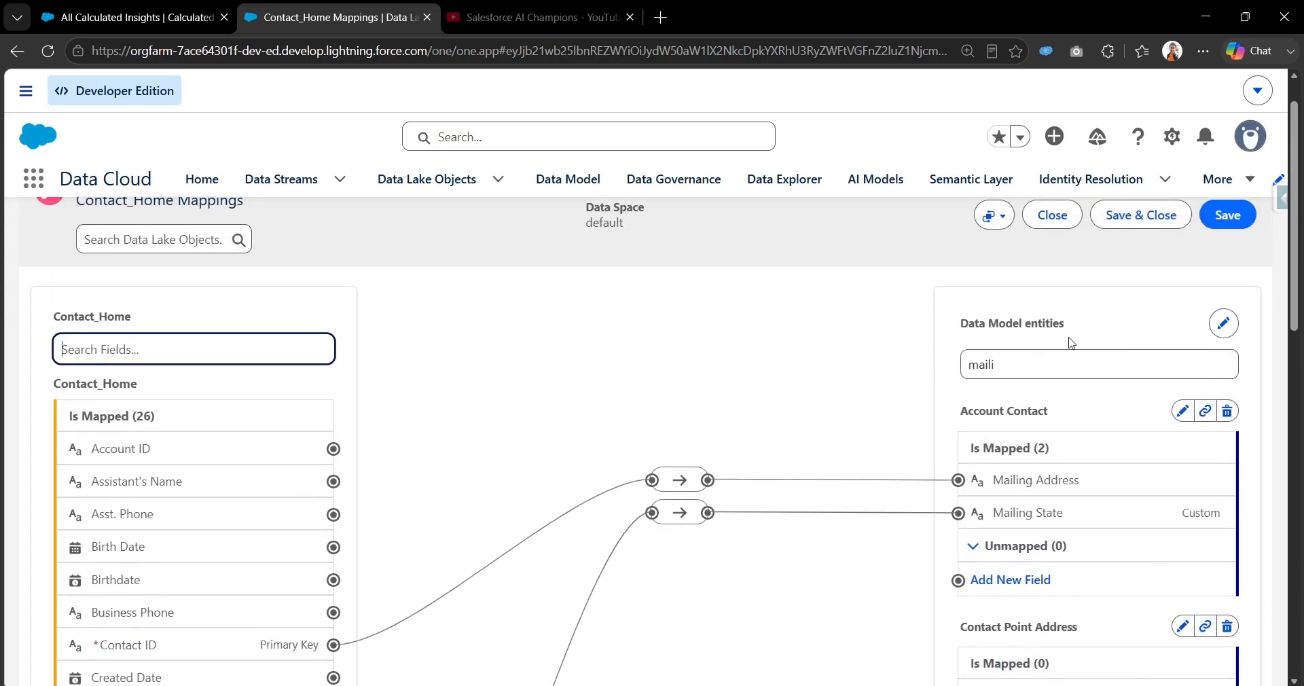
double_click(1026, 378)
key(BackSpace)
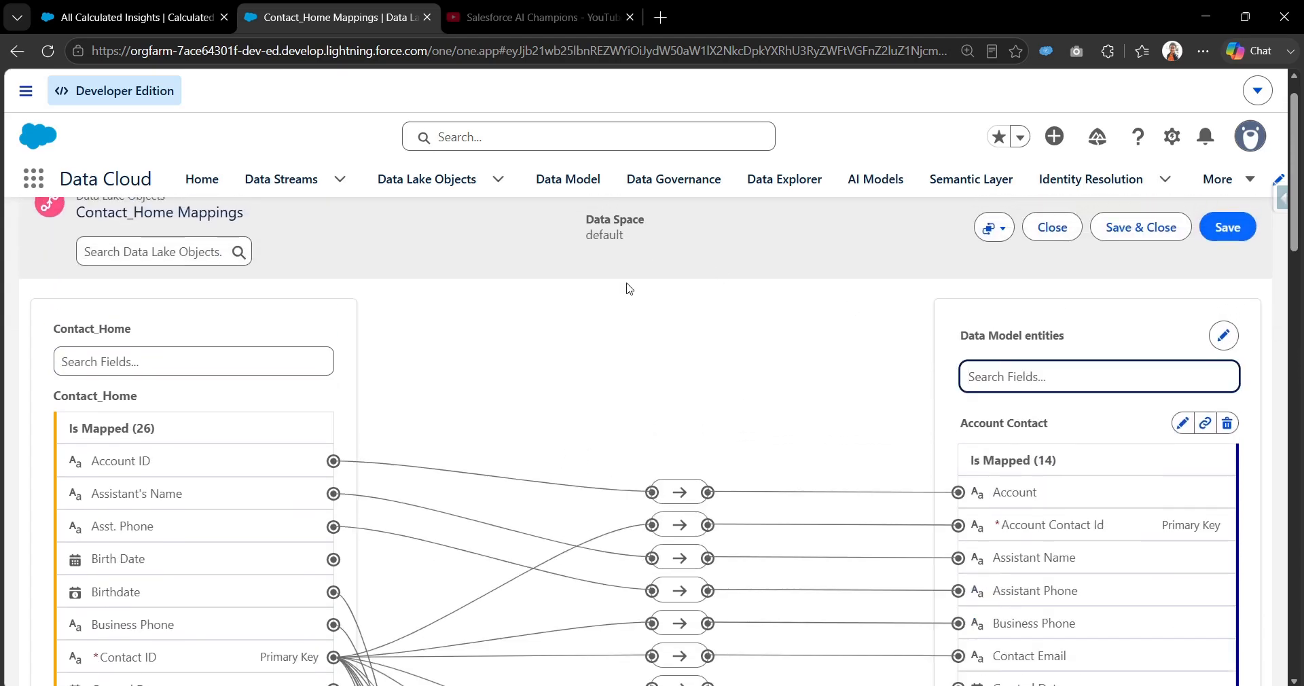
Examine how the Contact_Home mailing fields map to the Contact Point Address and Account Contact entities.
scroll(574, 547, down, 12)
scroll(1087, 523, up, 4)
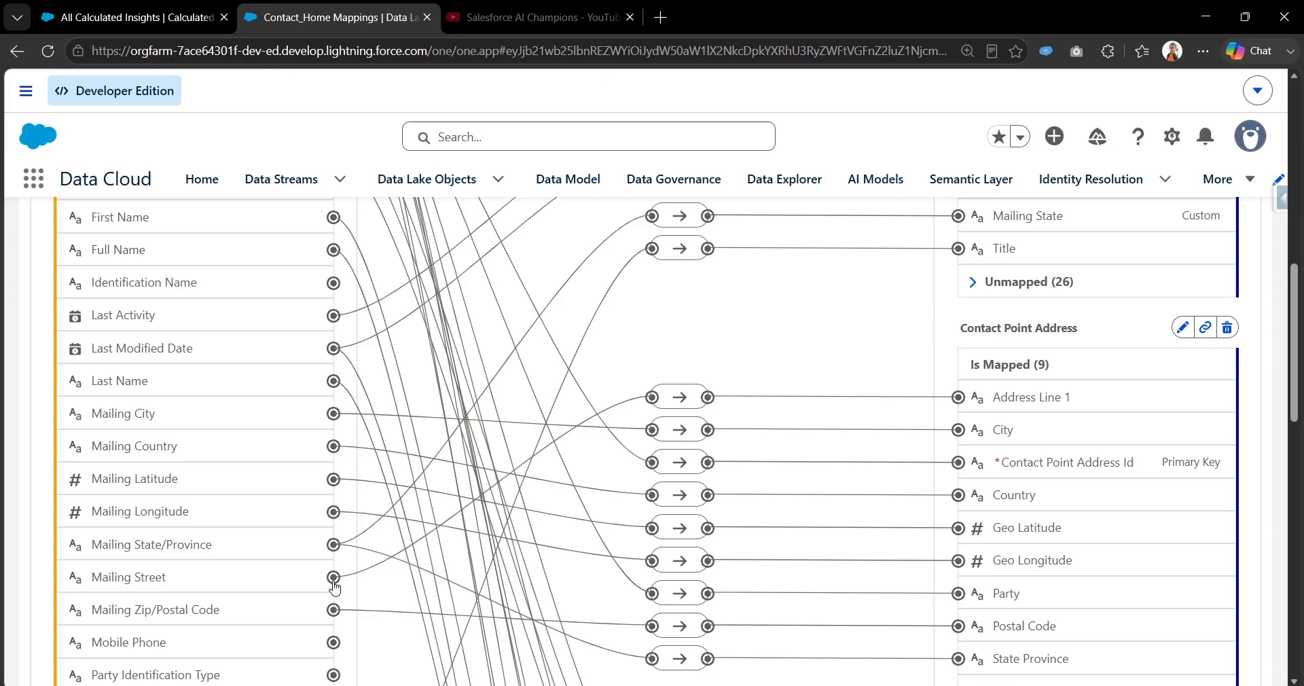
scroll(362, 585, down, 2)
scroll(1033, 282, up, 1)
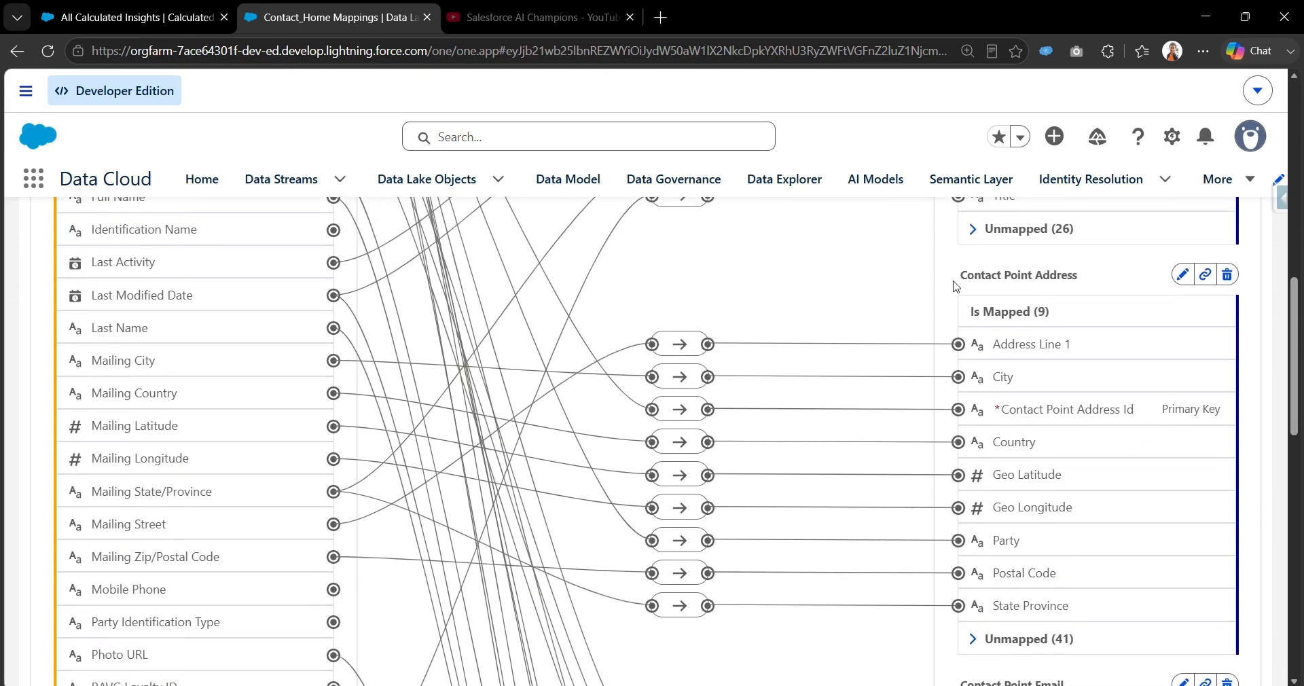
drag(957, 275, 1082, 275)
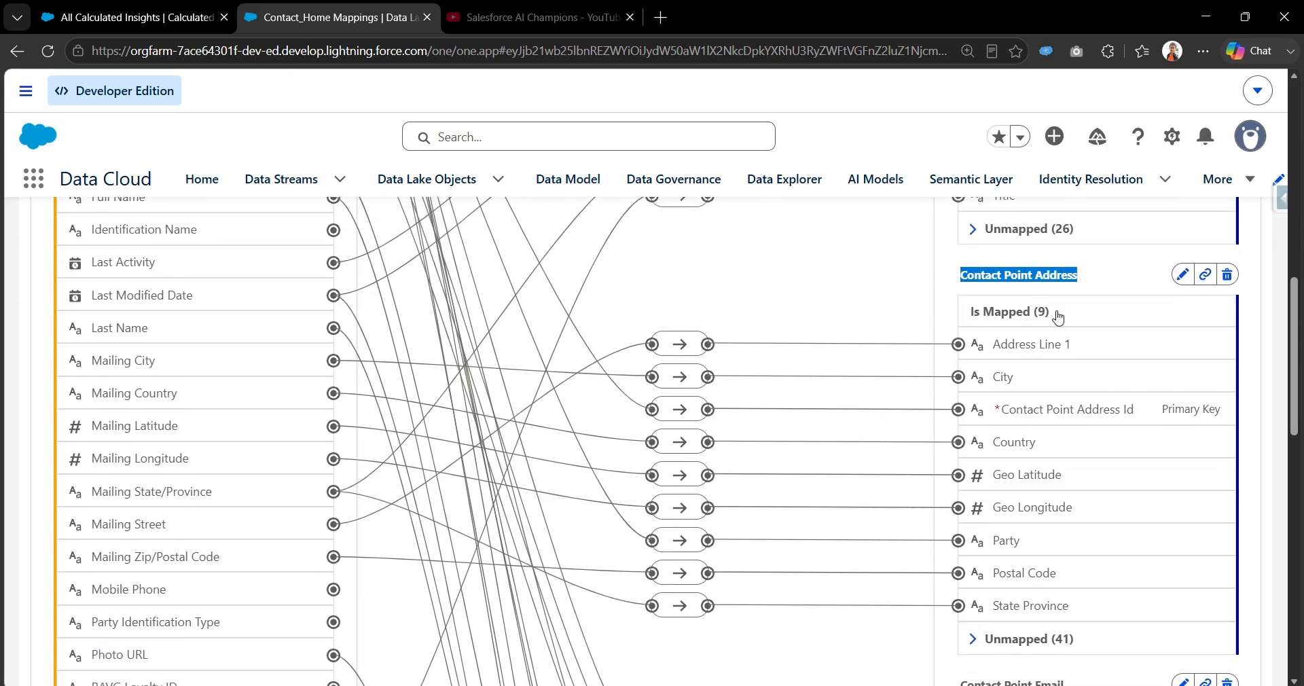
scroll(1002, 530, up, 8)
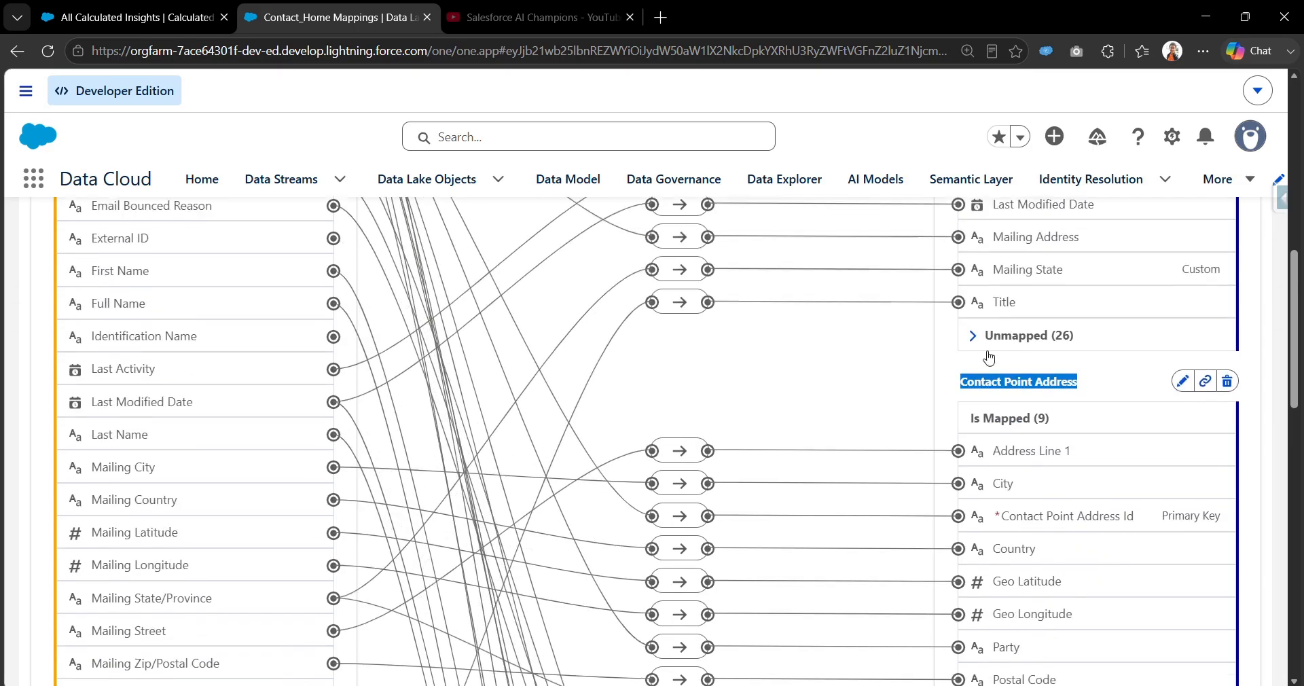
scroll(1039, 326, up, 1)
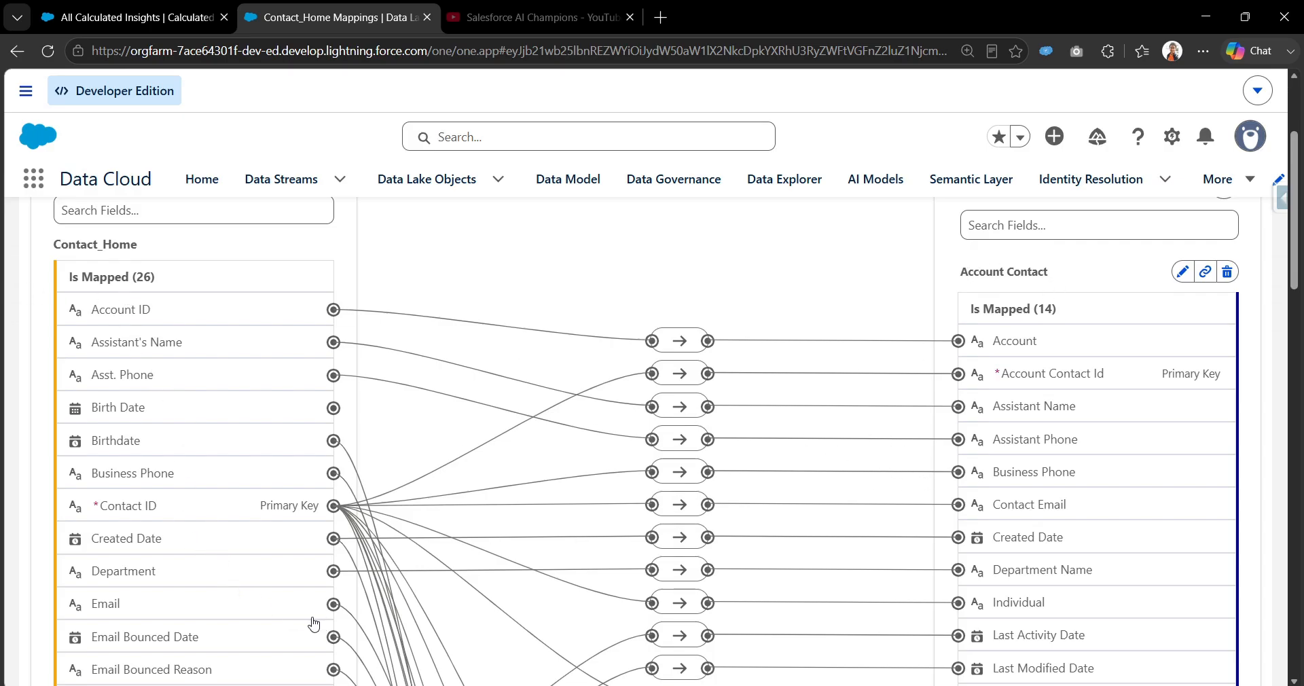
scroll(1035, 545, down, 9)
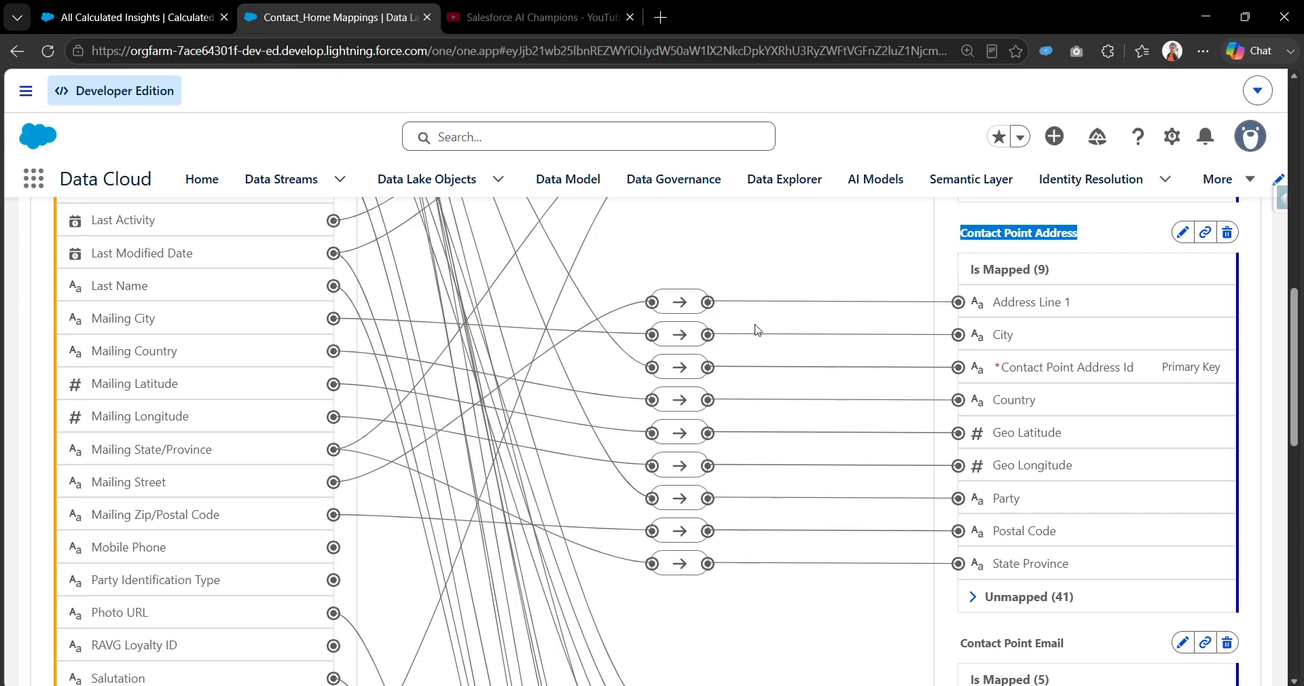
click(954, 240)
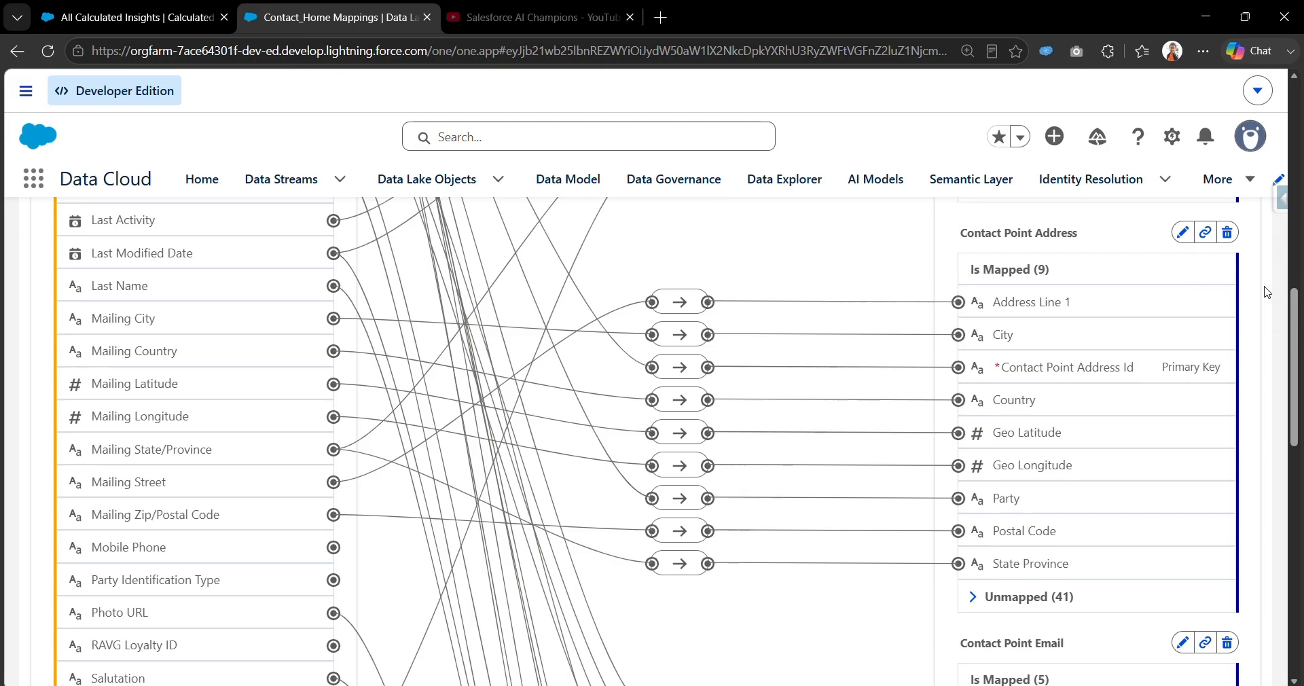
drag(1291, 316, 1244, 300)
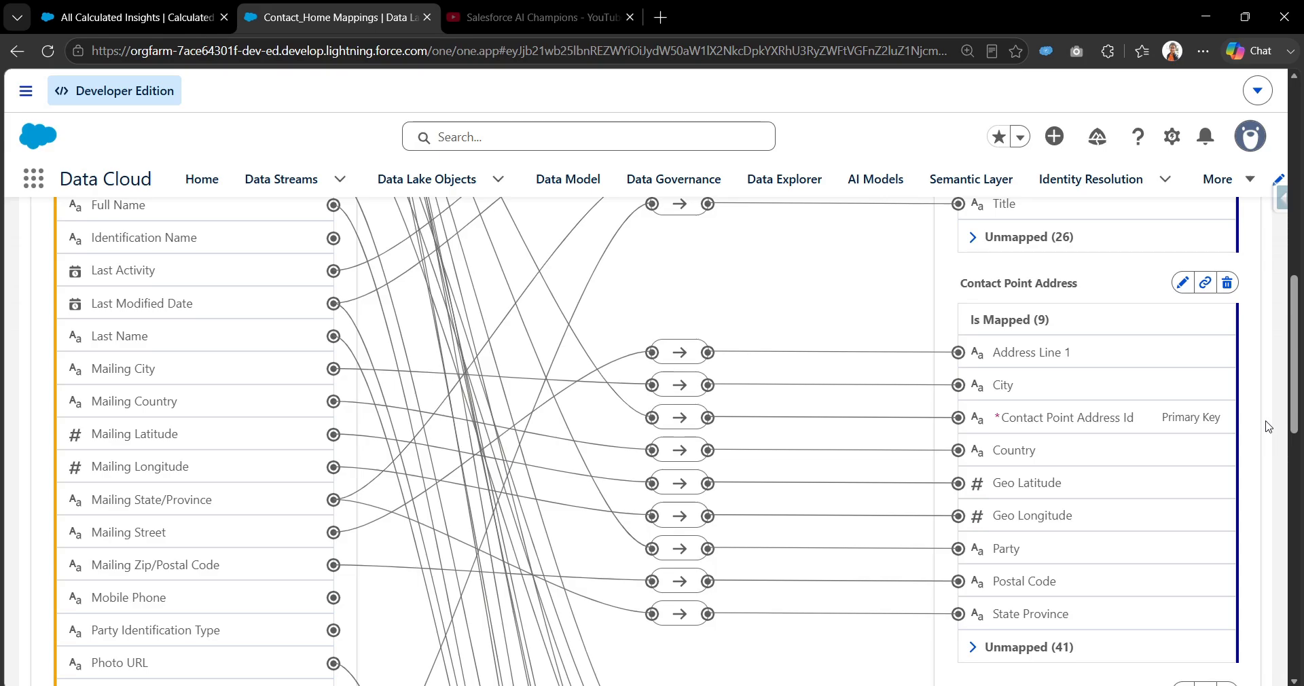
drag(1293, 401, 1293, 335)
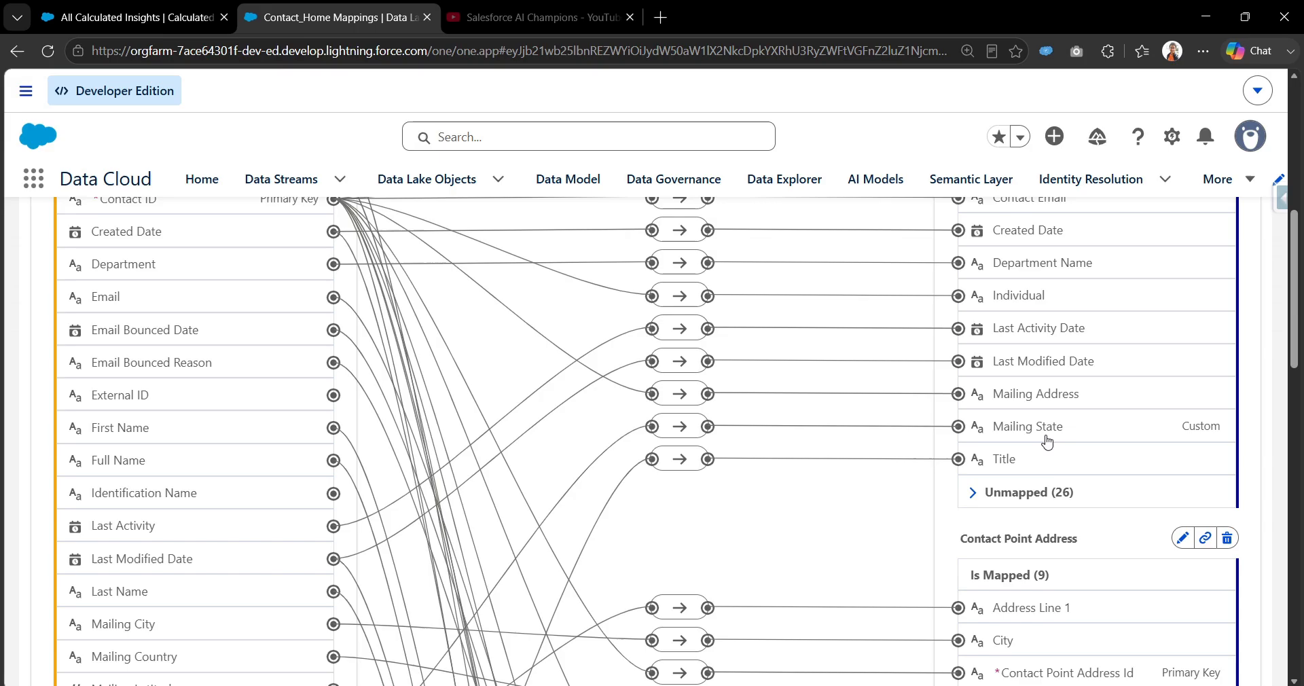
Return to the calculated insights list, reload it, and check the last run status of CI using SQL Query Demo.
click(131, 7)
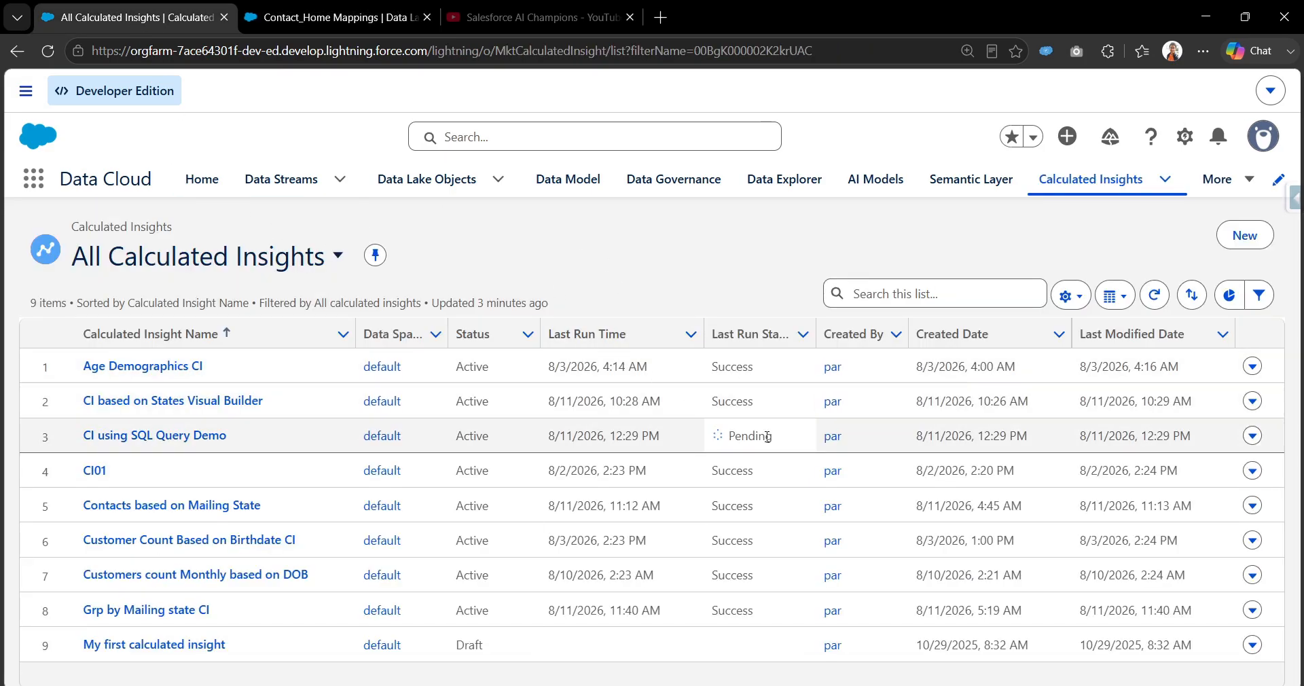
click(44, 54)
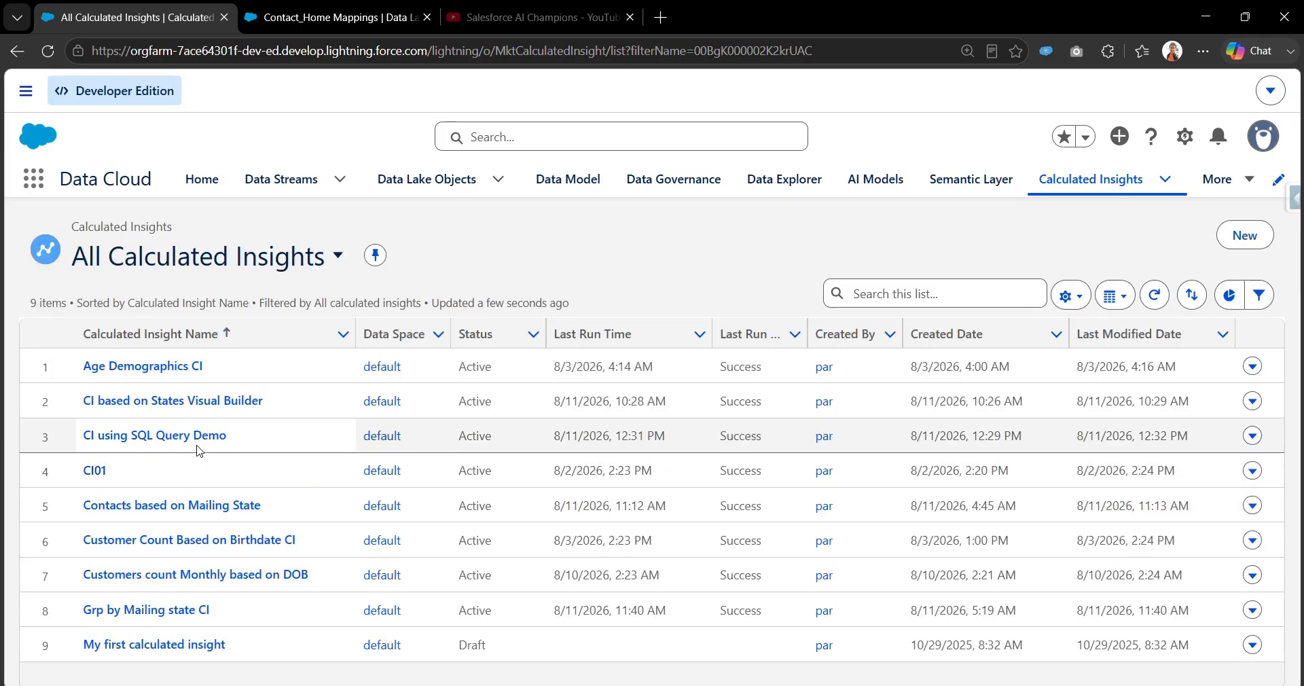
drag(229, 437, 129, 445)
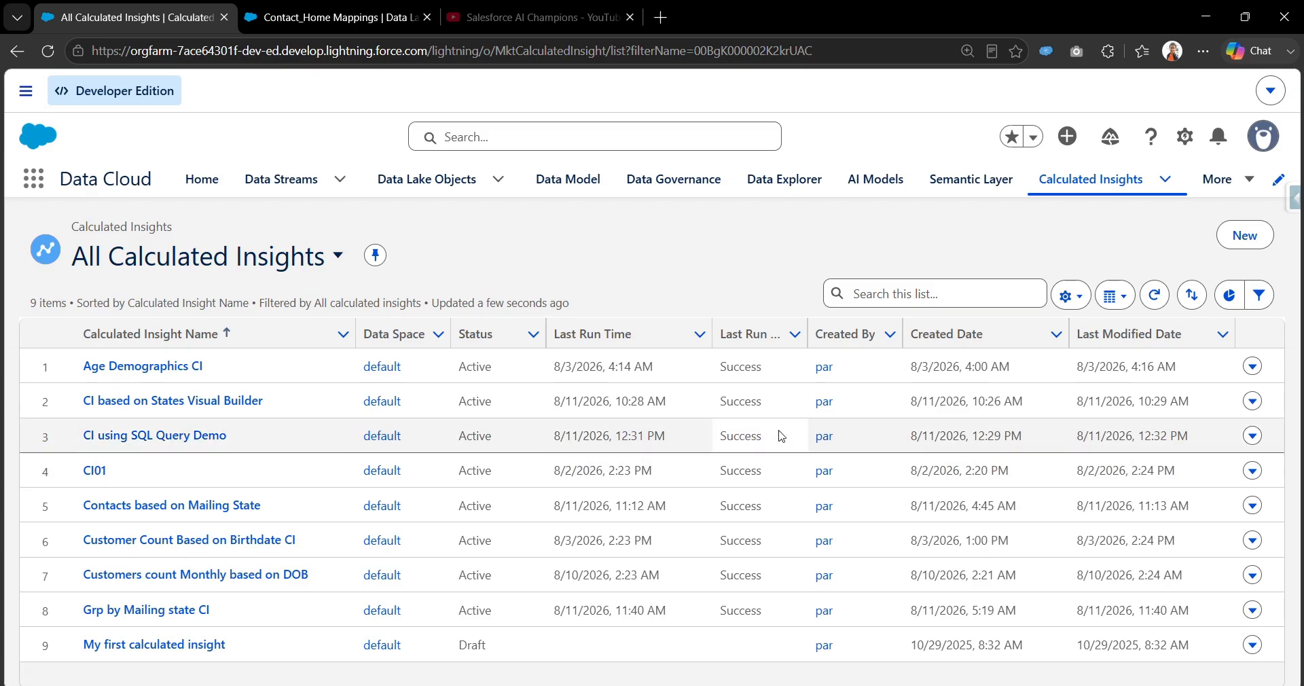
Open My First Workspace in the Query Editor.
click(800, 183)
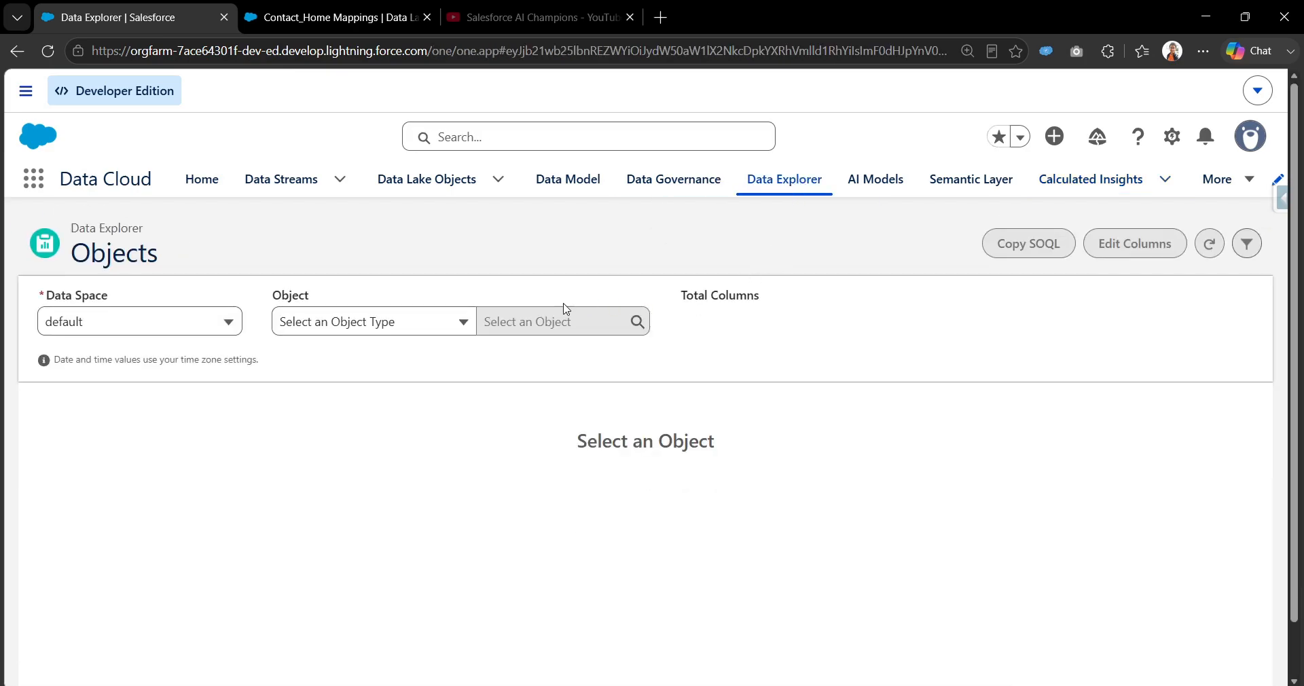
click(1222, 179)
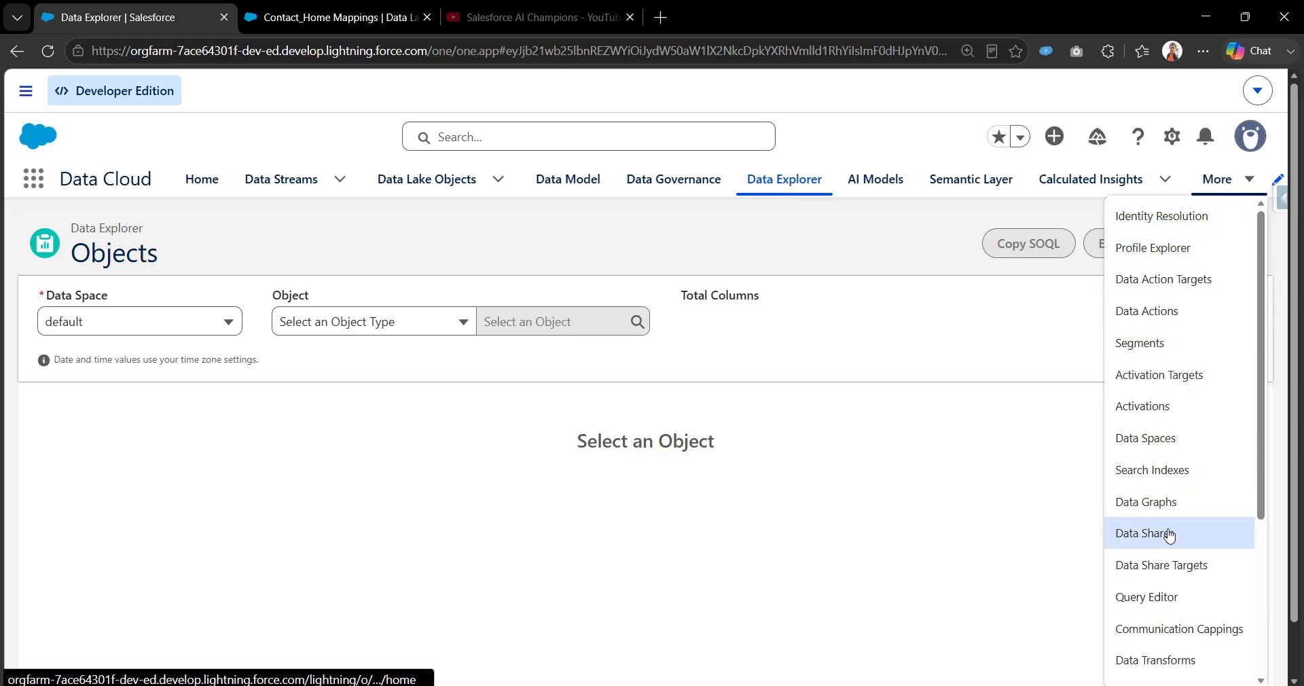
click(1181, 598)
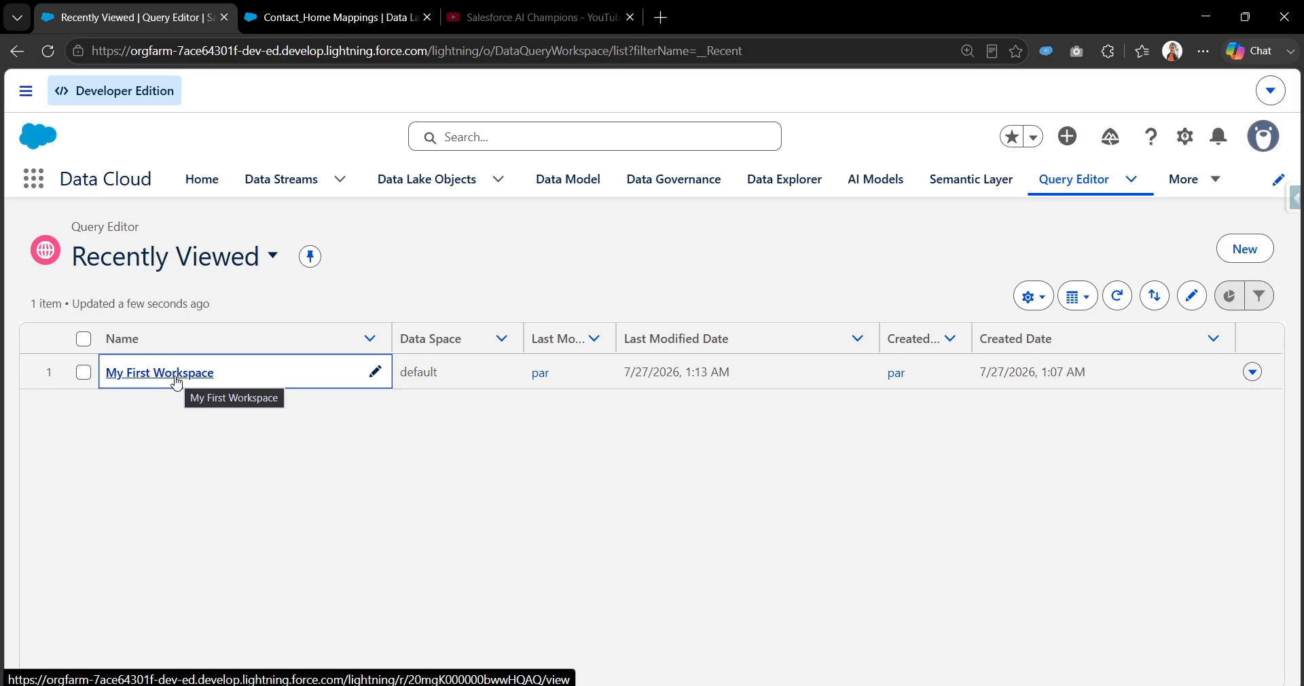
click(176, 382)
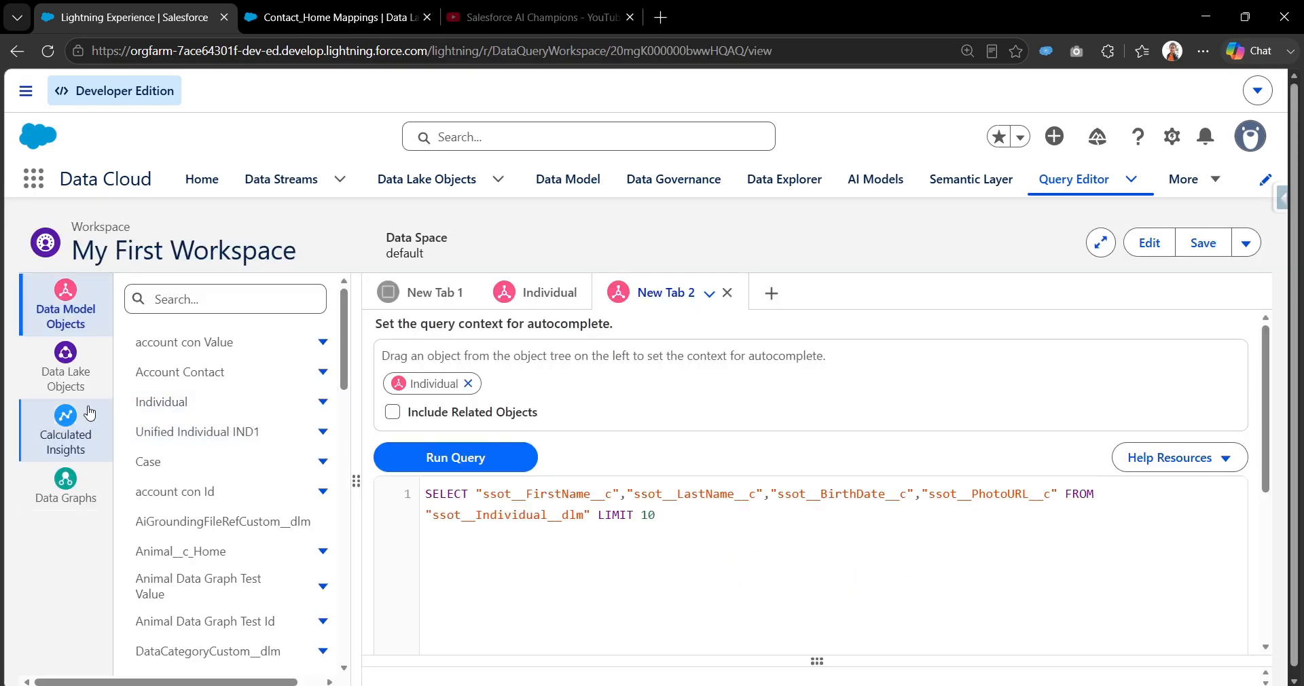
Open the CI using SQL Query Demo insight in the workspace and create a query with all its fields.
click(78, 450)
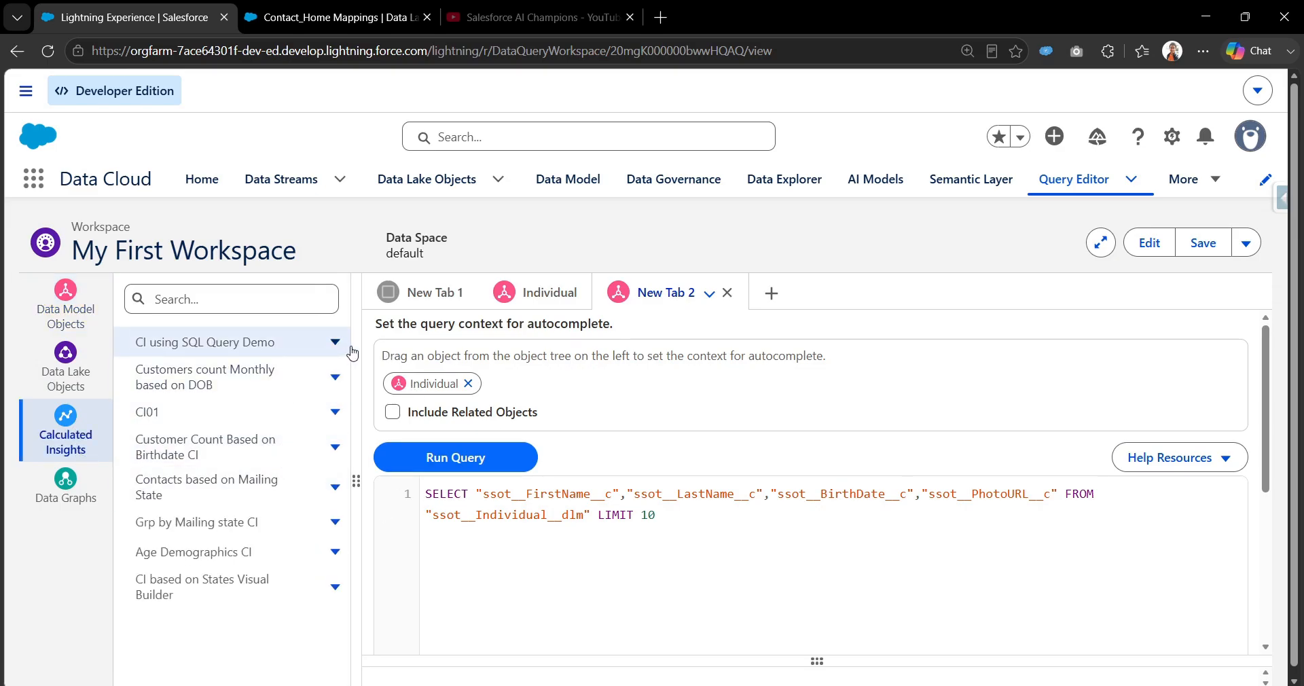
drag(357, 345, 383, 345)
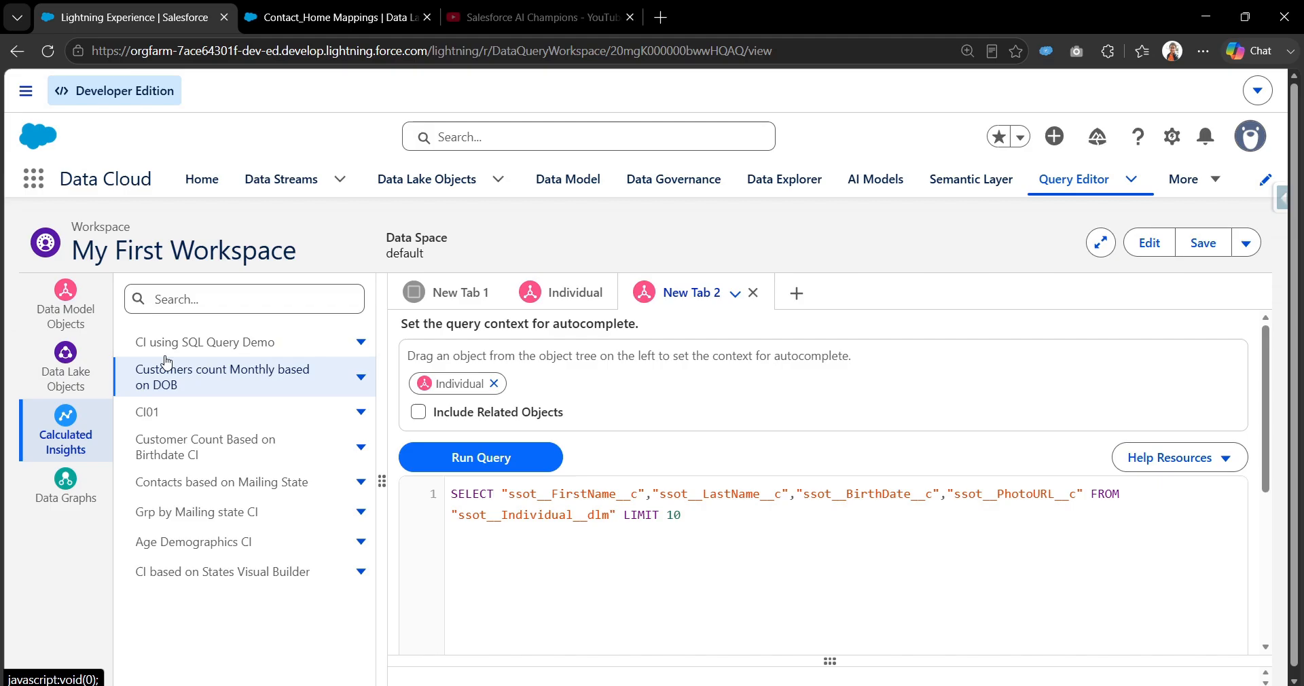
click(275, 352)
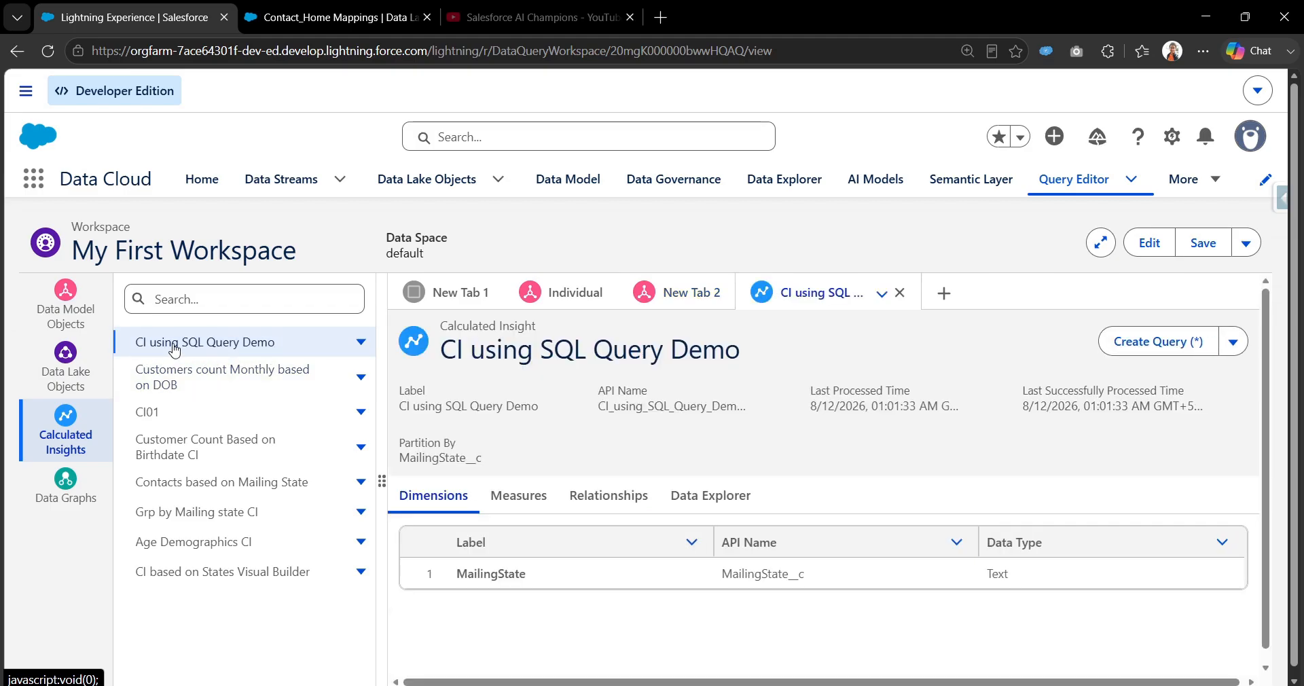
click(360, 346)
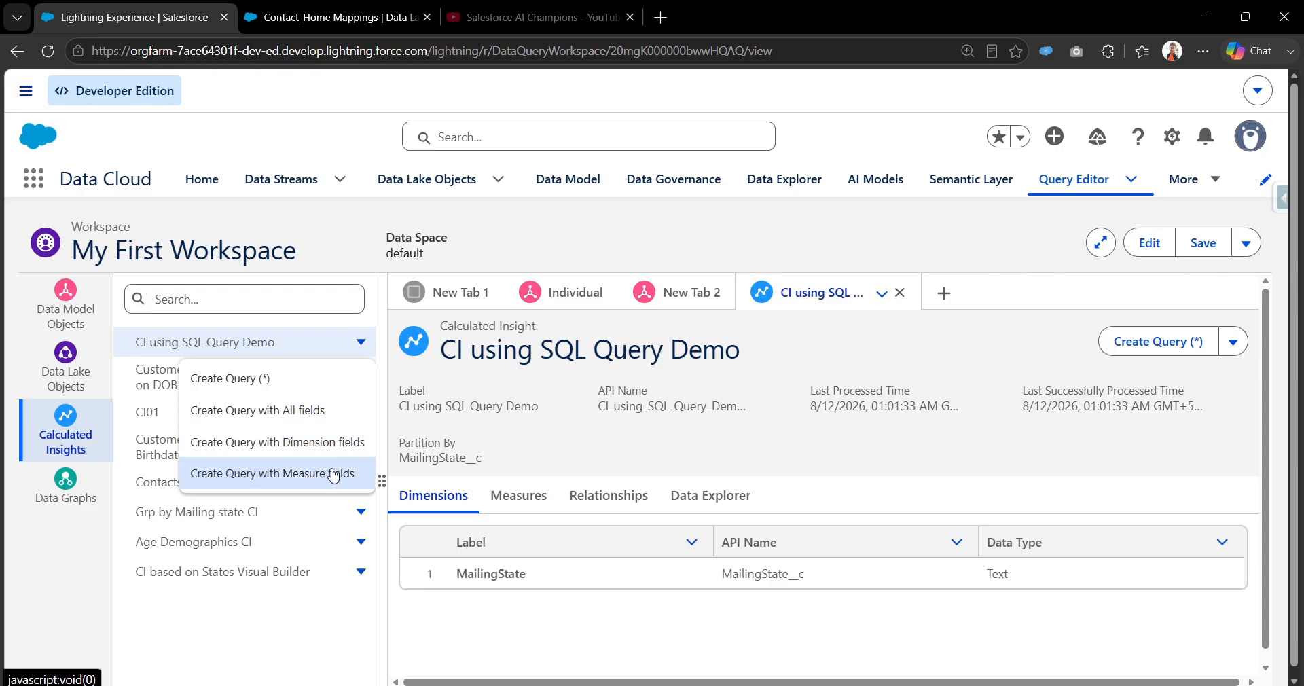
click(342, 424)
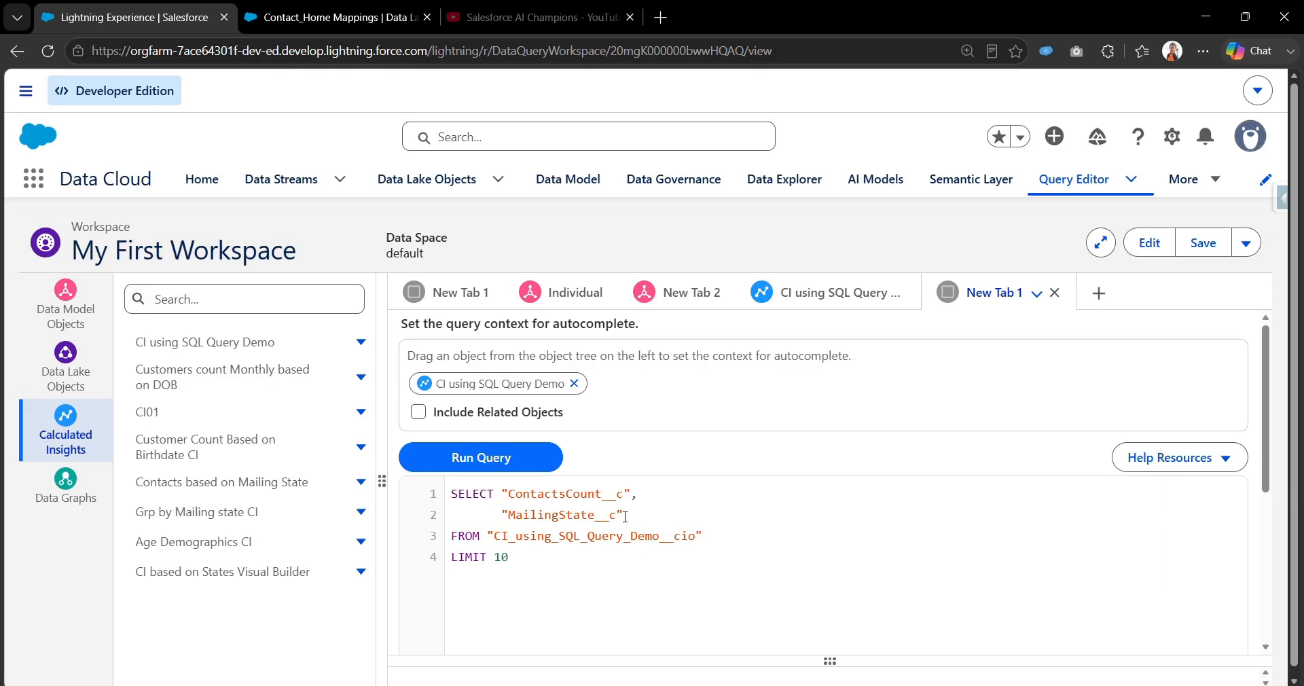
In the other browser tab, open the CI using SQL Query Demo calculated insight and display its output fields.
click(380, 17)
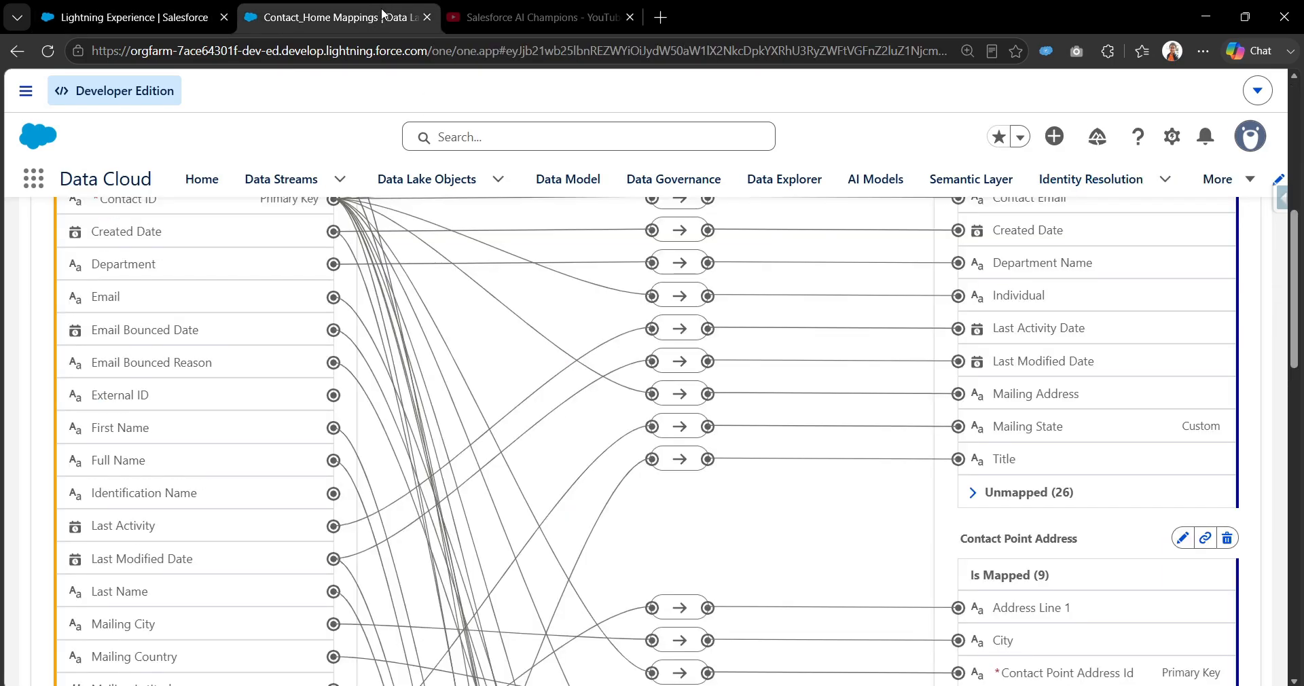
click(1221, 182)
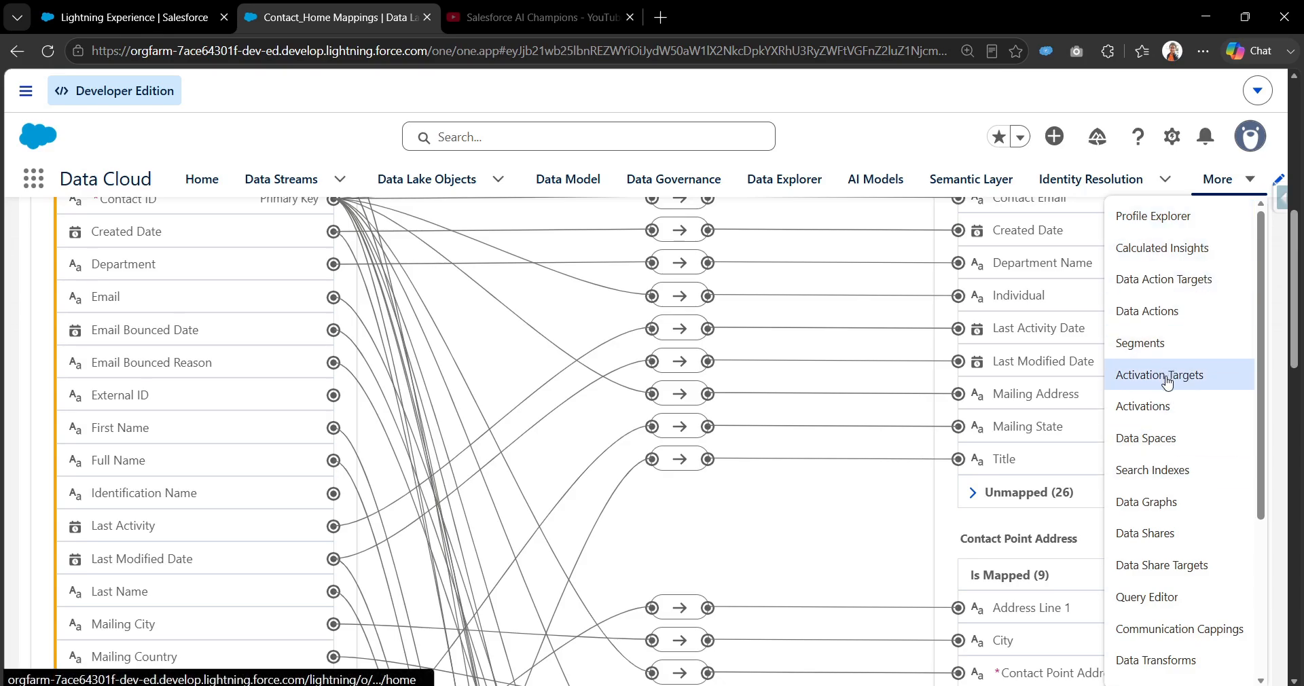
click(1181, 248)
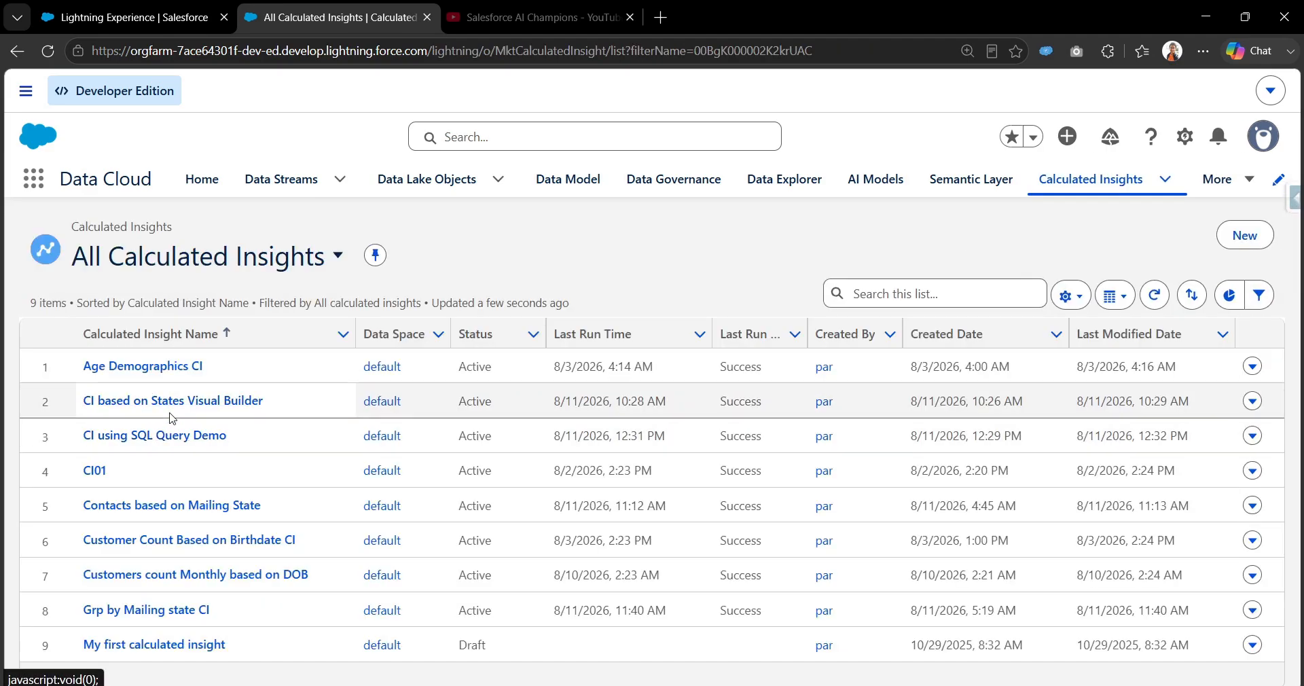
click(167, 441)
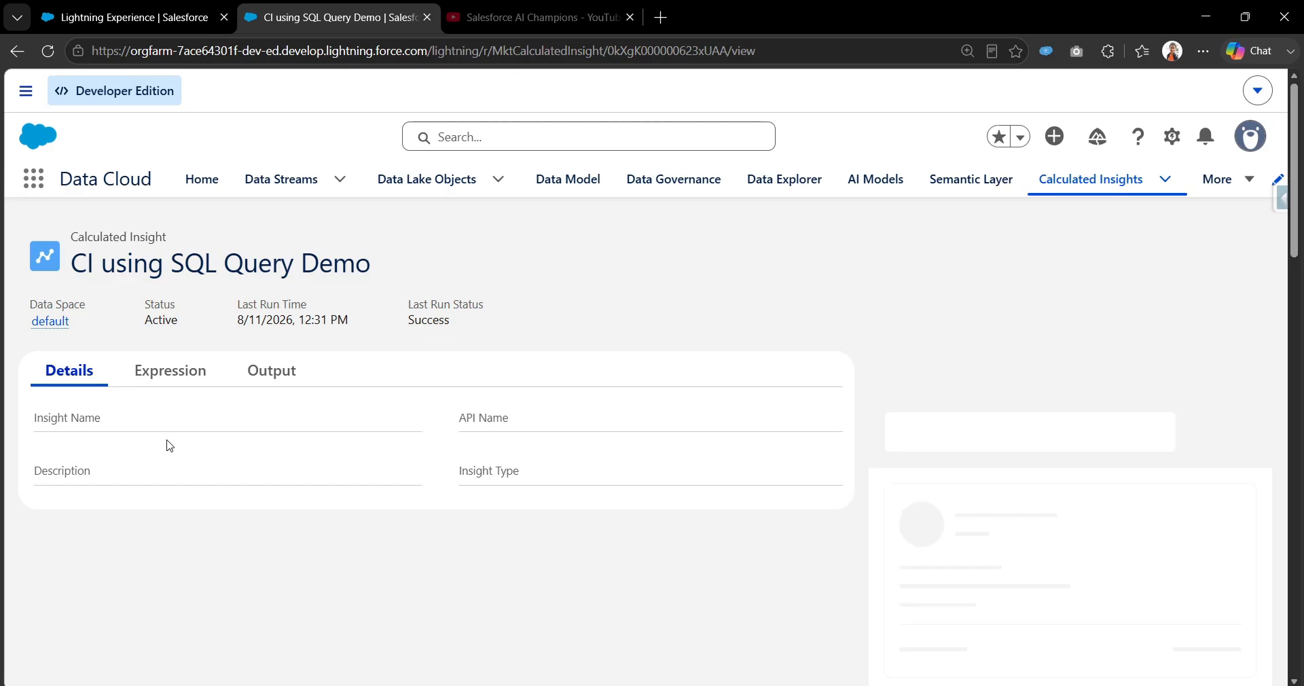
click(272, 376)
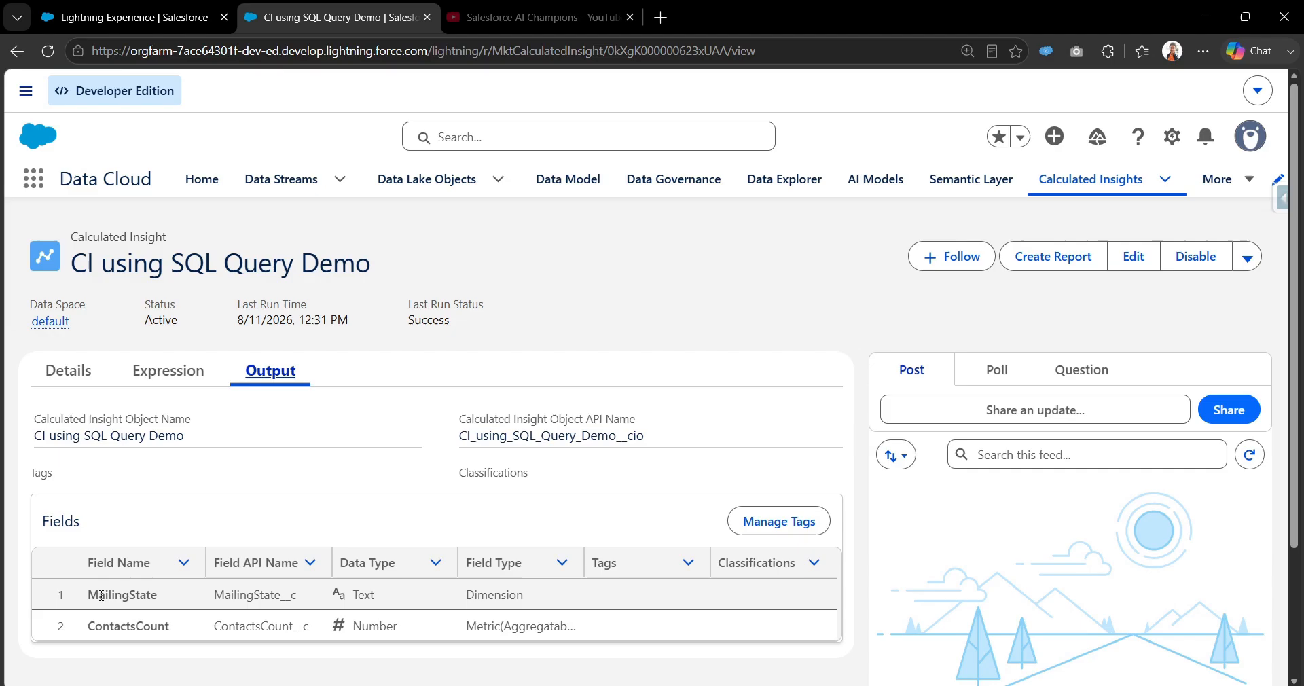
Compare the API names of the insight's MailingState and ContactsCount output fields with the columns in the workspace query.
drag(89, 595, 314, 597)
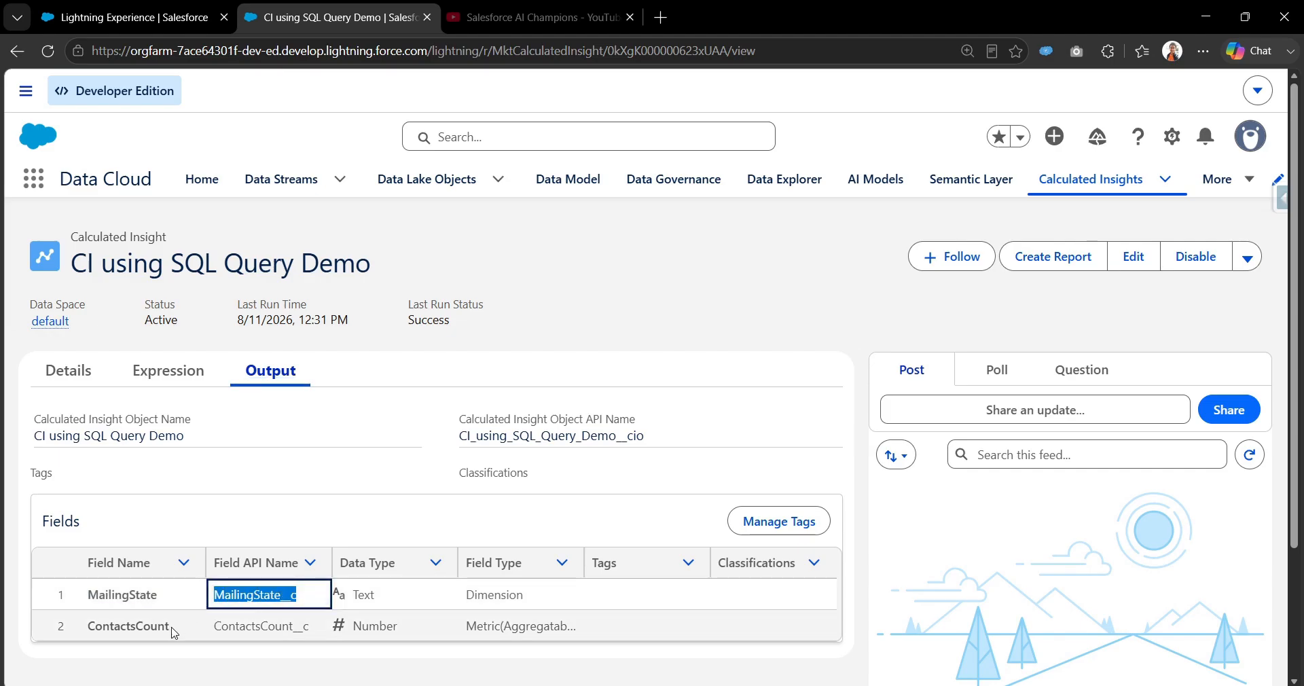
drag(173, 629, 101, 625)
drag(214, 625, 299, 625)
click(129, 17)
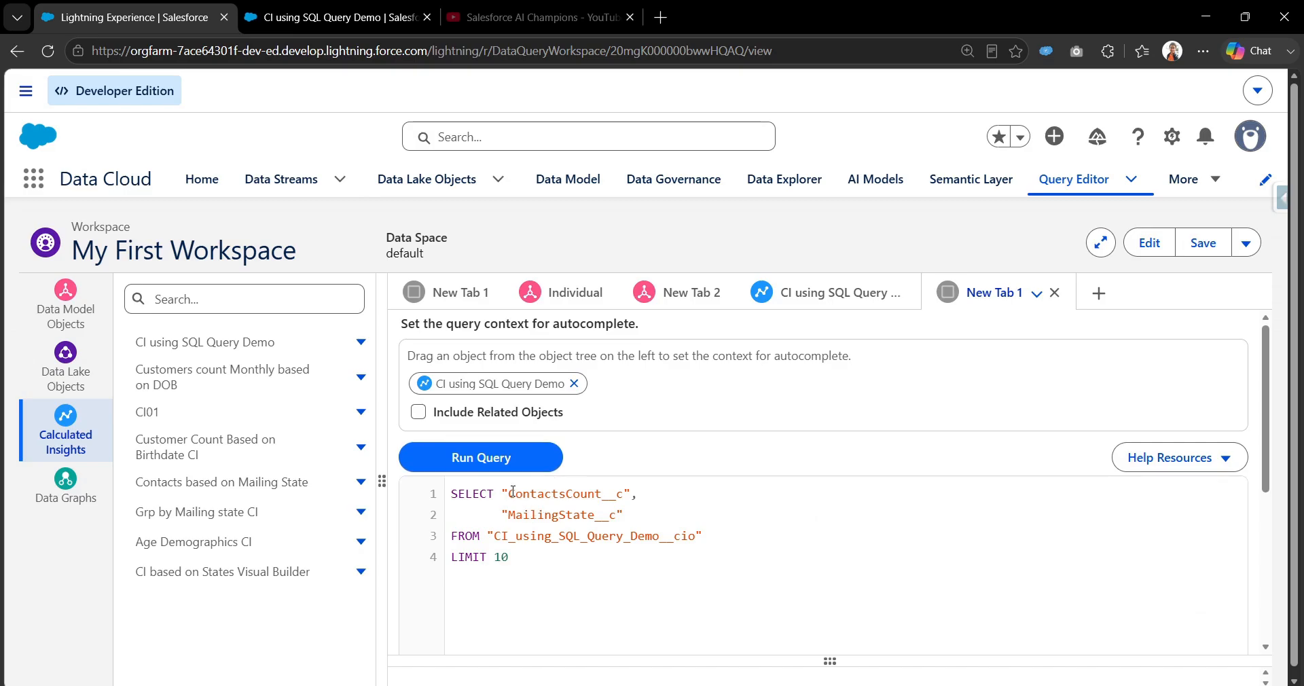
drag(510, 491, 632, 521)
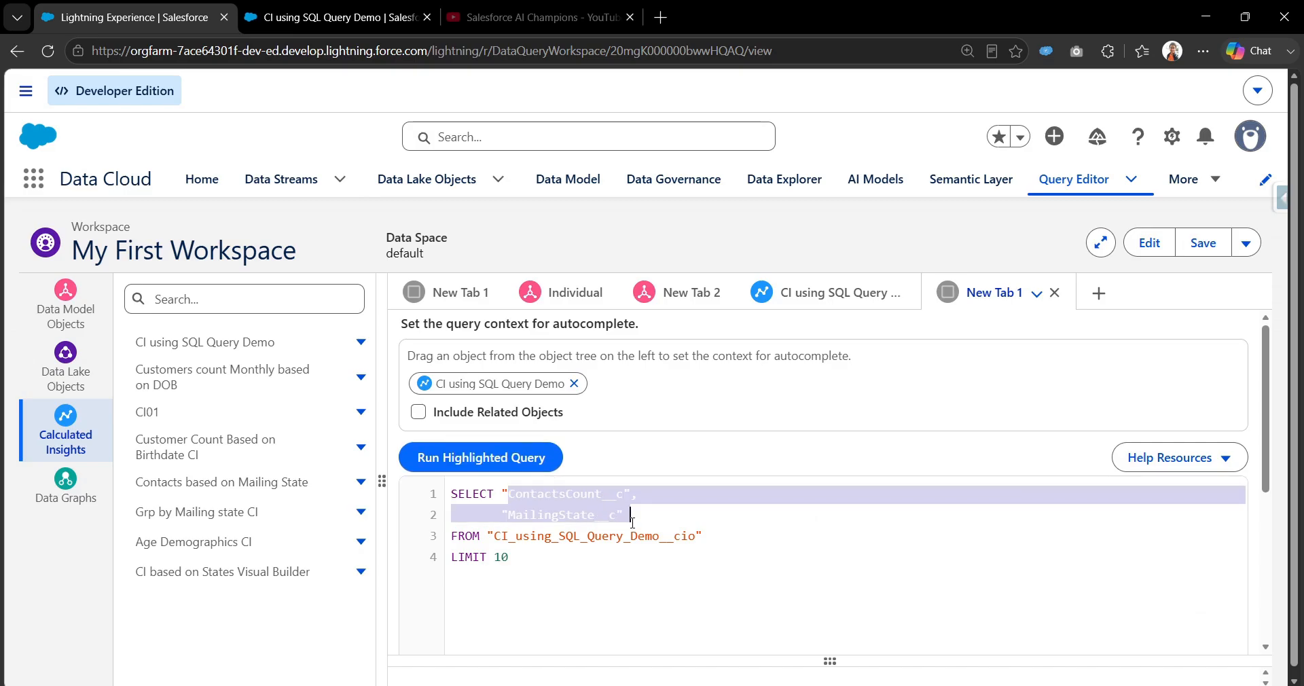
Return to the CI using SQL Query Demo record and highlight its full SQL expression for review.
click(333, 17)
click(195, 383)
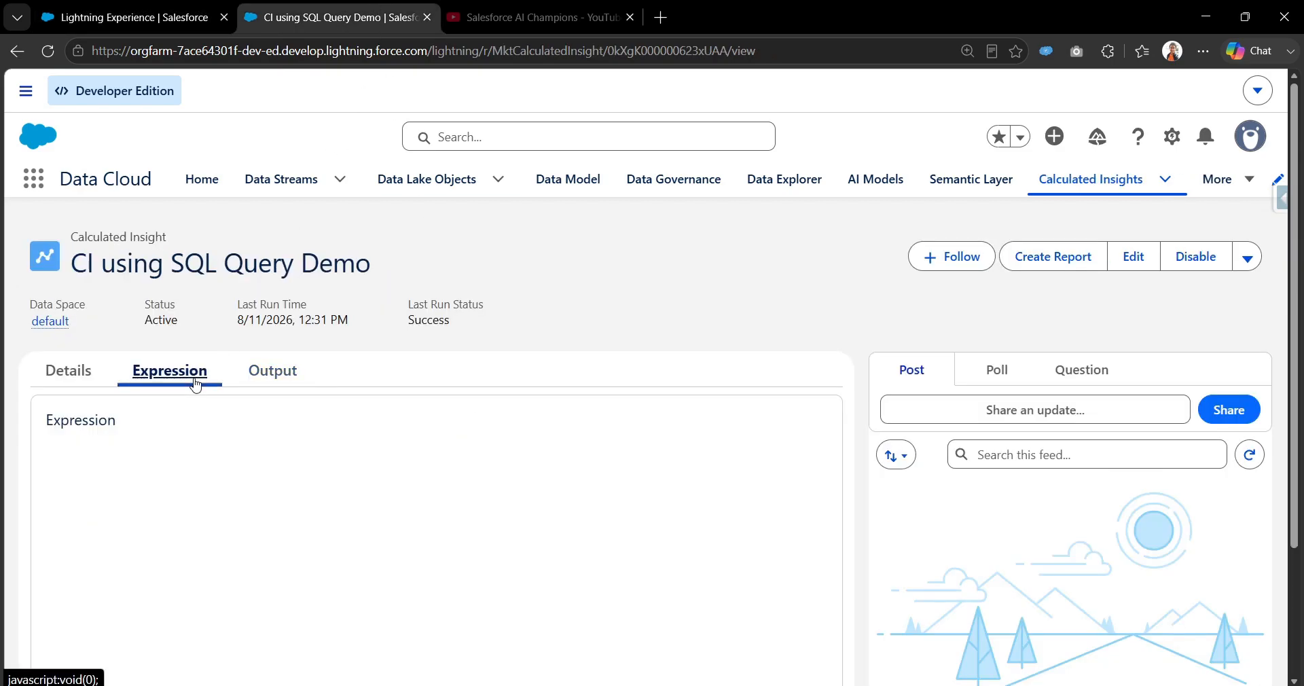
drag(533, 462, 42, 455)
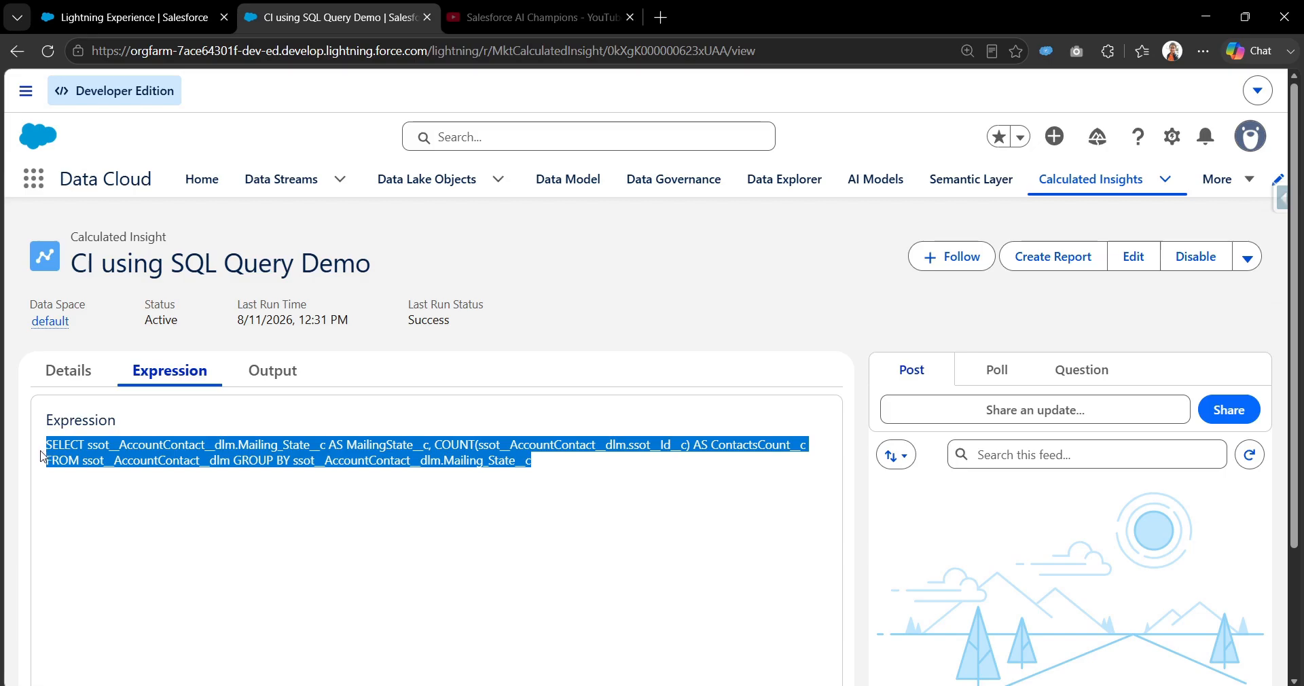
Return to the My First Workspace query on CI using SQL Query Demo and run the whole statement.
click(311, 502)
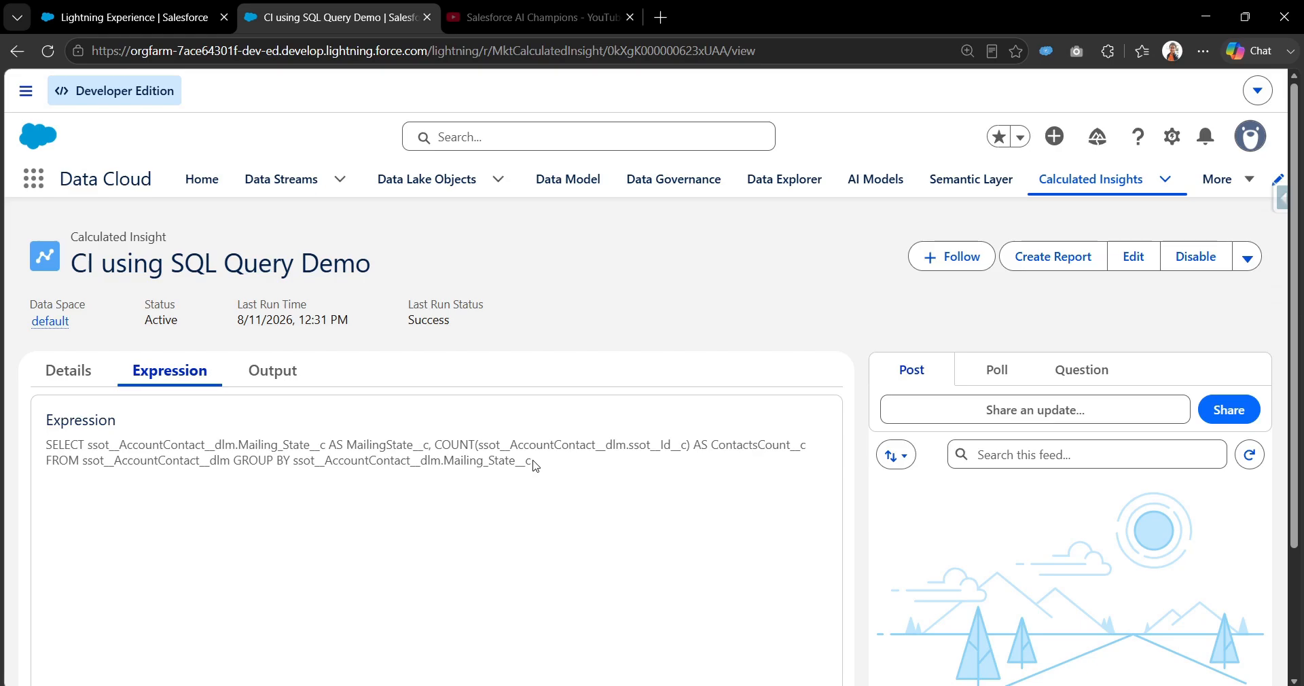
click(198, 27)
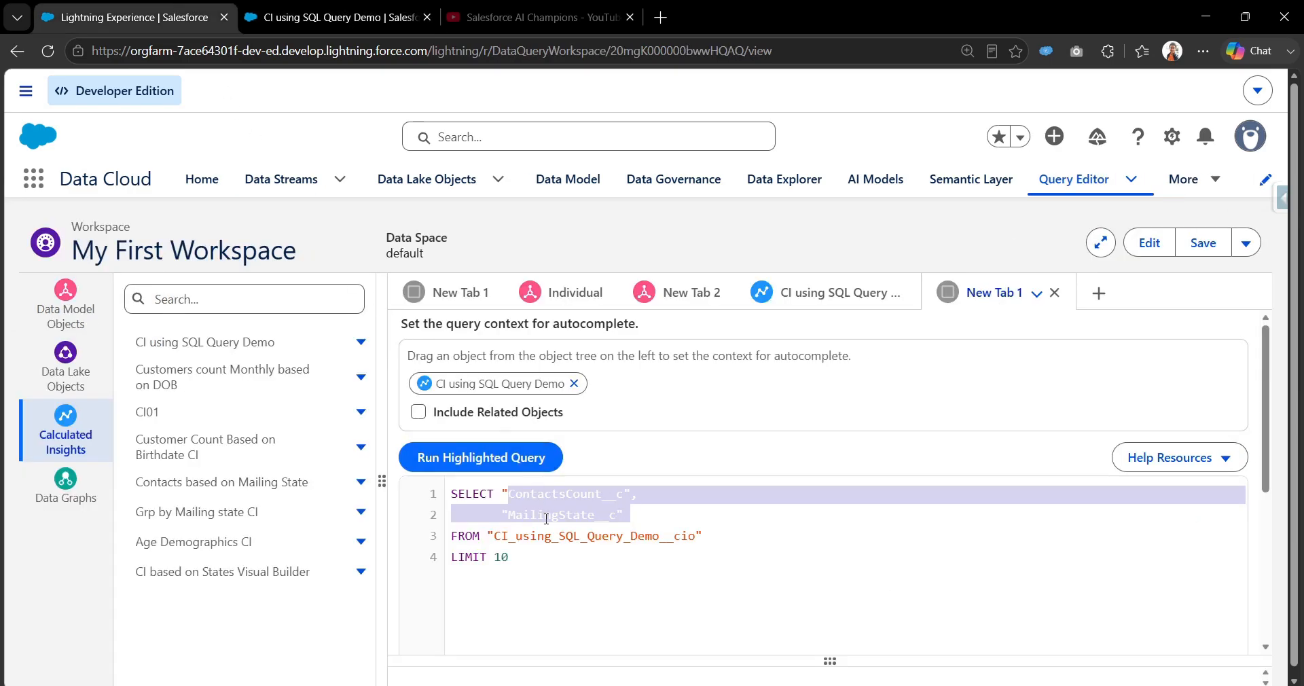
click(563, 557)
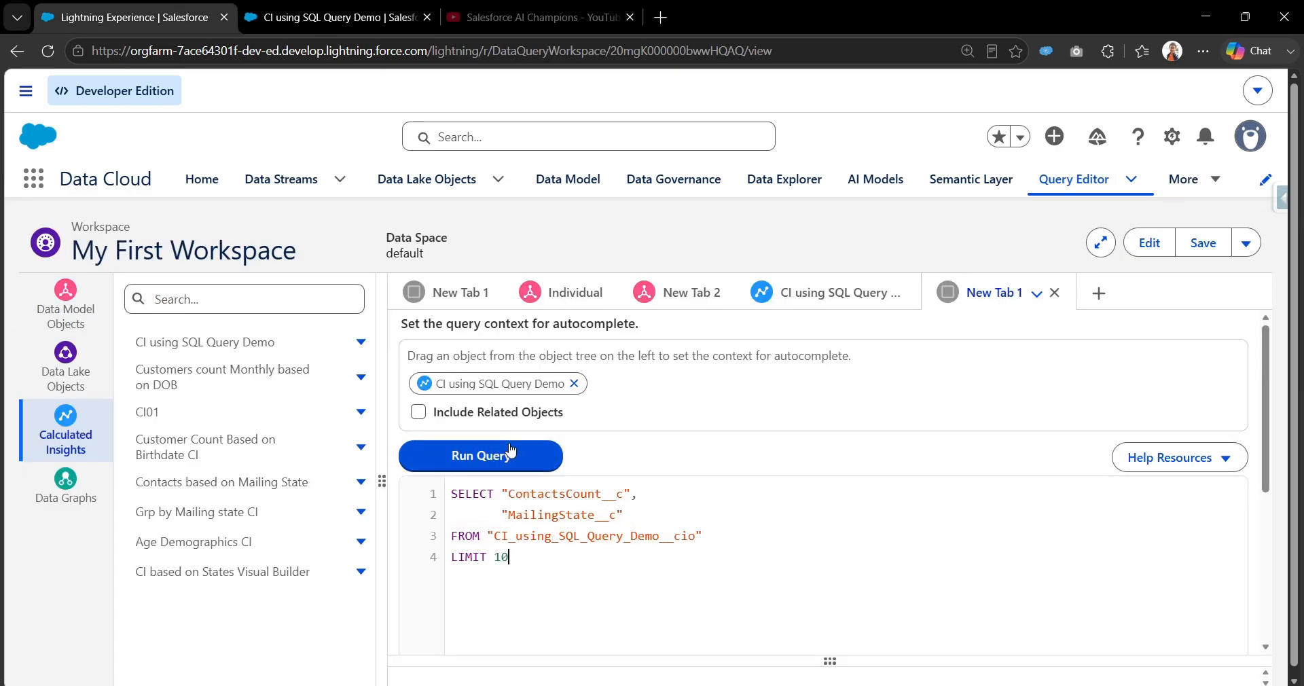
click(523, 460)
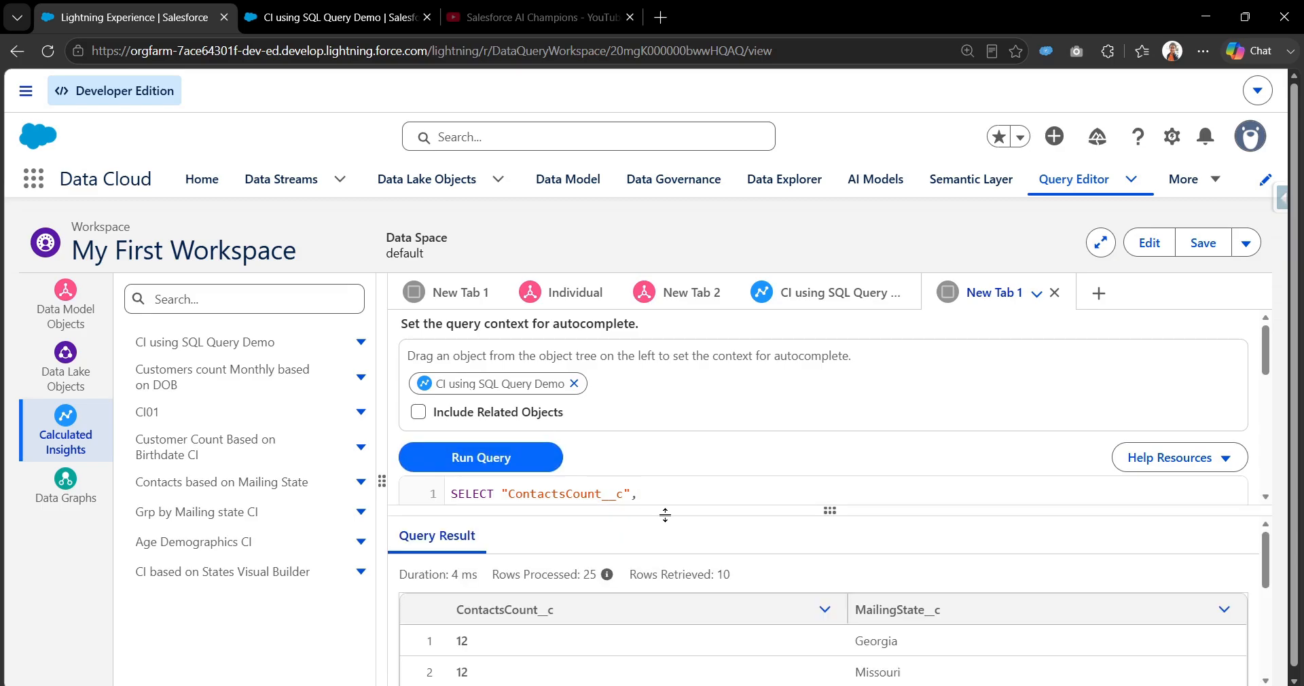
Enlarge the query result area and look through the returned contact counts per mailing state.
drag(666, 511, 675, 349)
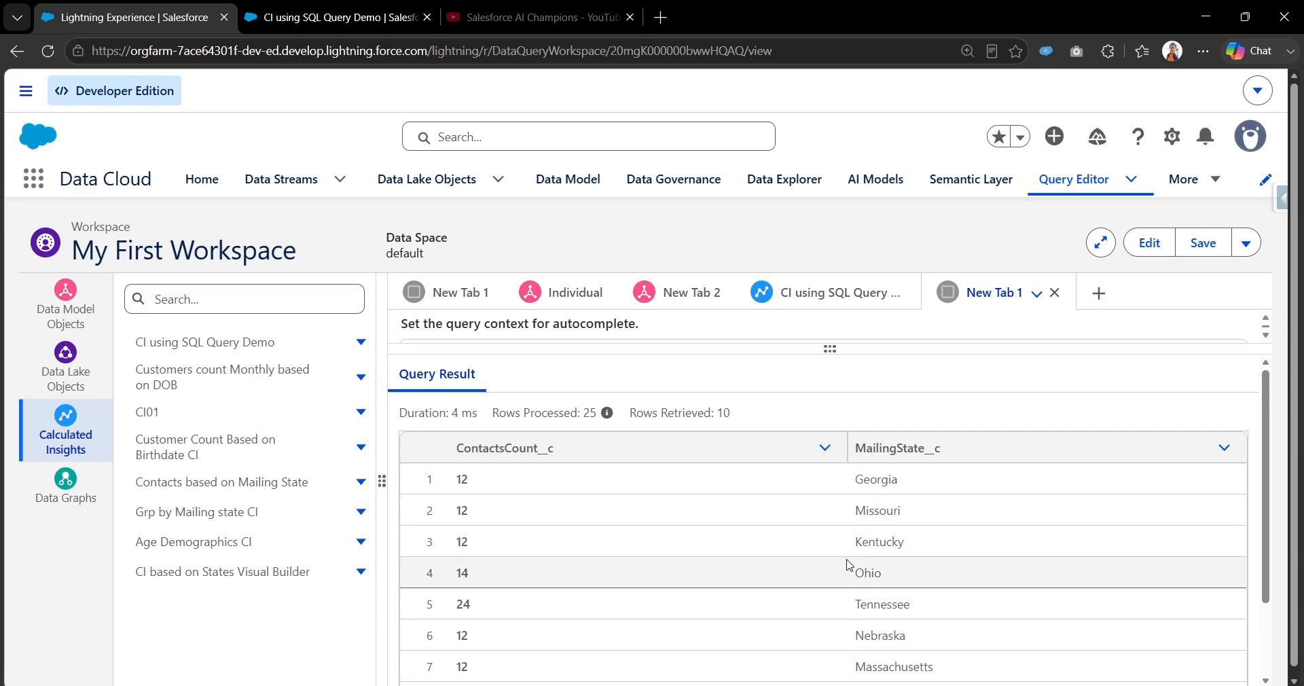
scroll(910, 558, down, 5)
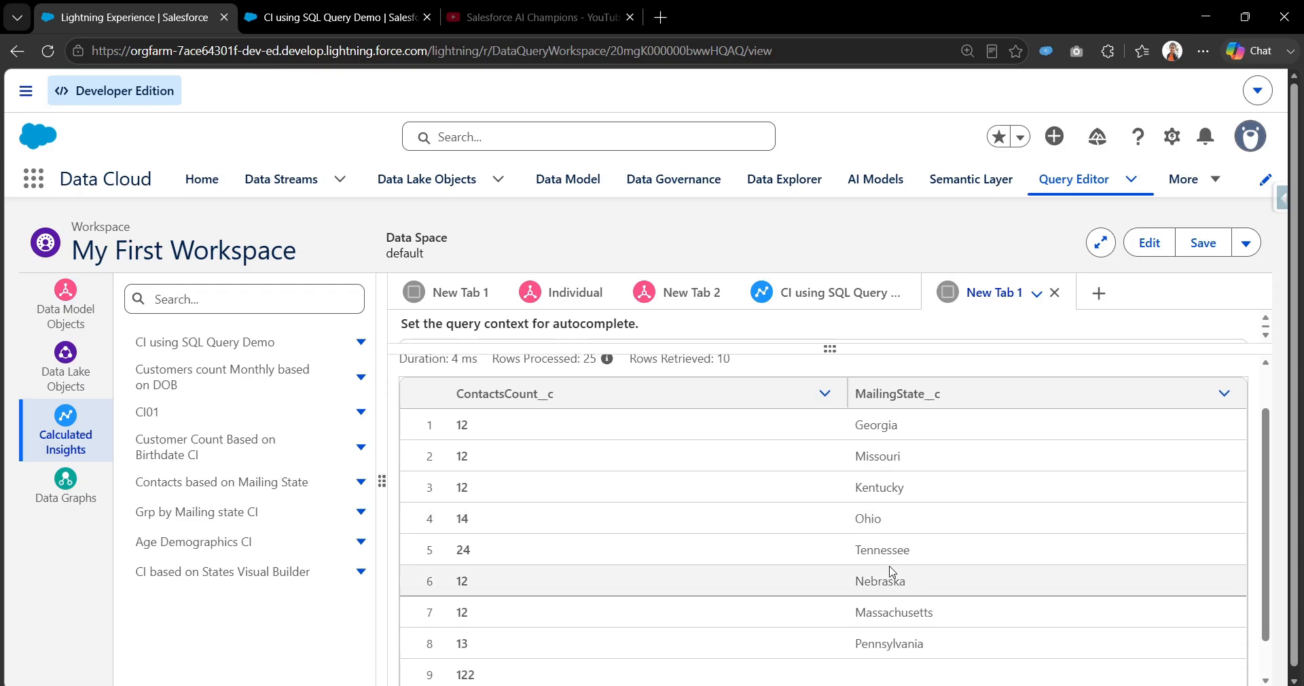
scroll(914, 572, up, 5)
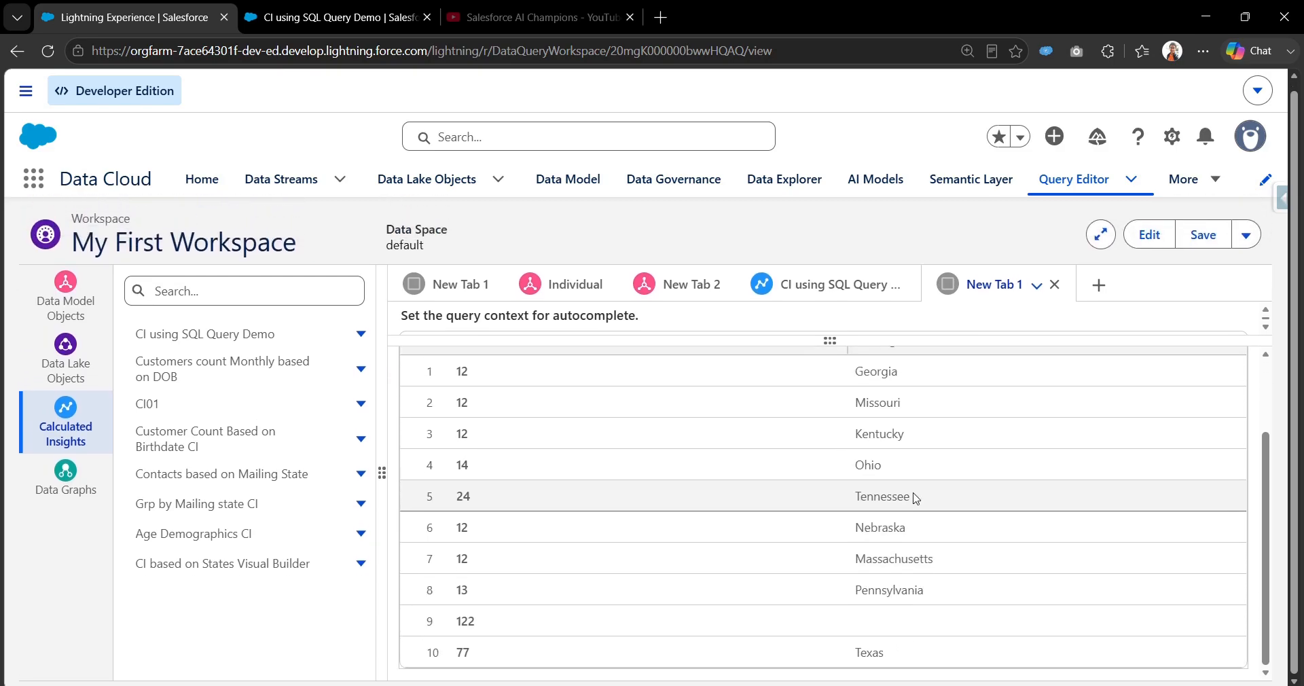
scroll(957, 511, down, 3)
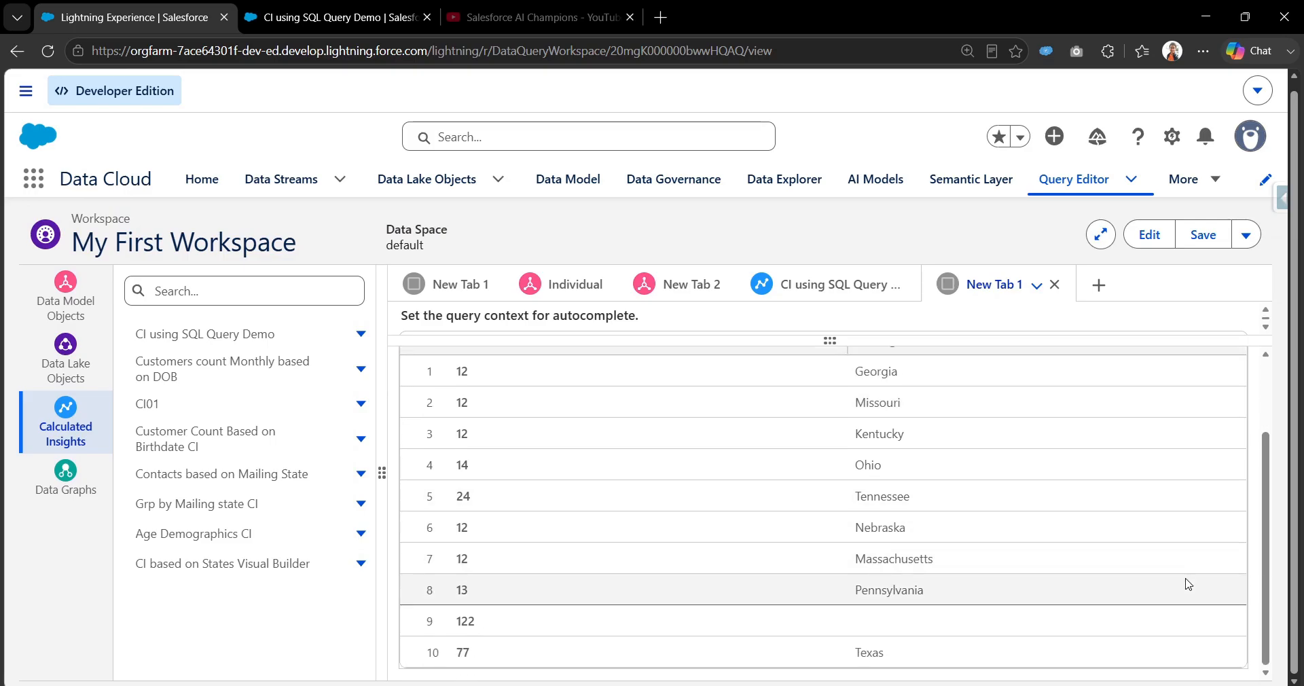
drag(1267, 569, 1281, 487)
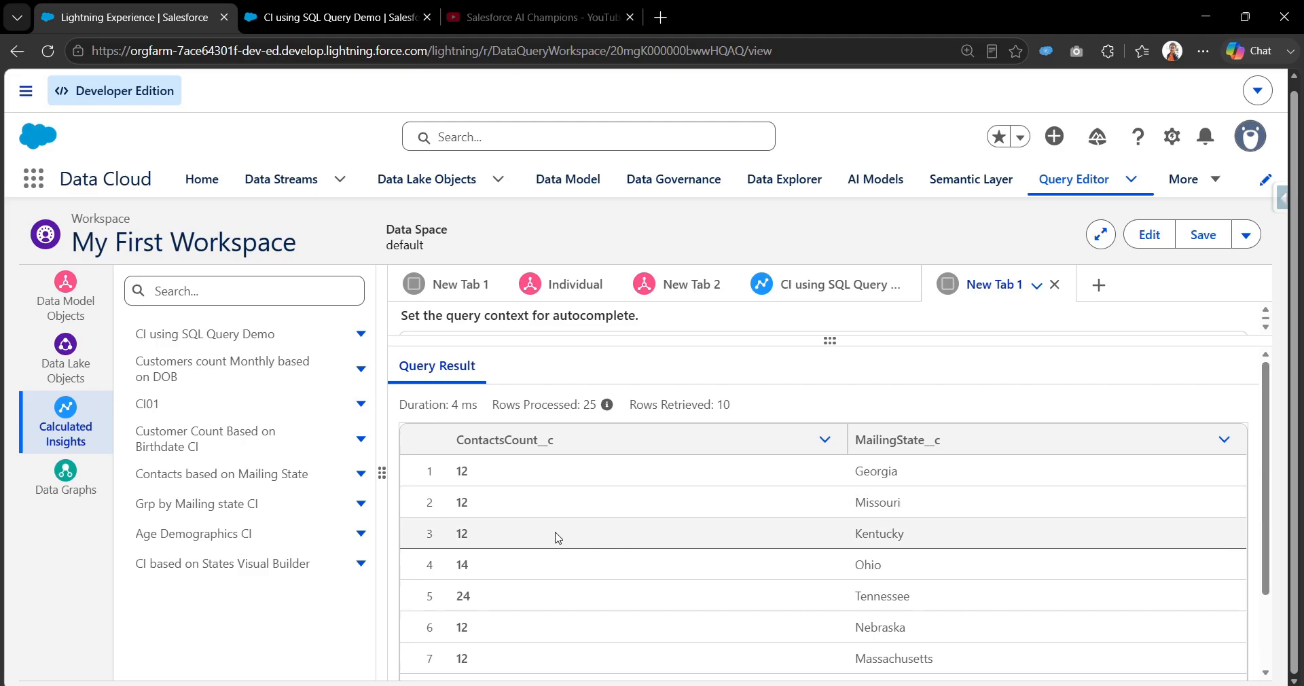
Raise the query's LIMIT to 20 and run it again.
drag(782, 339, 788, 586)
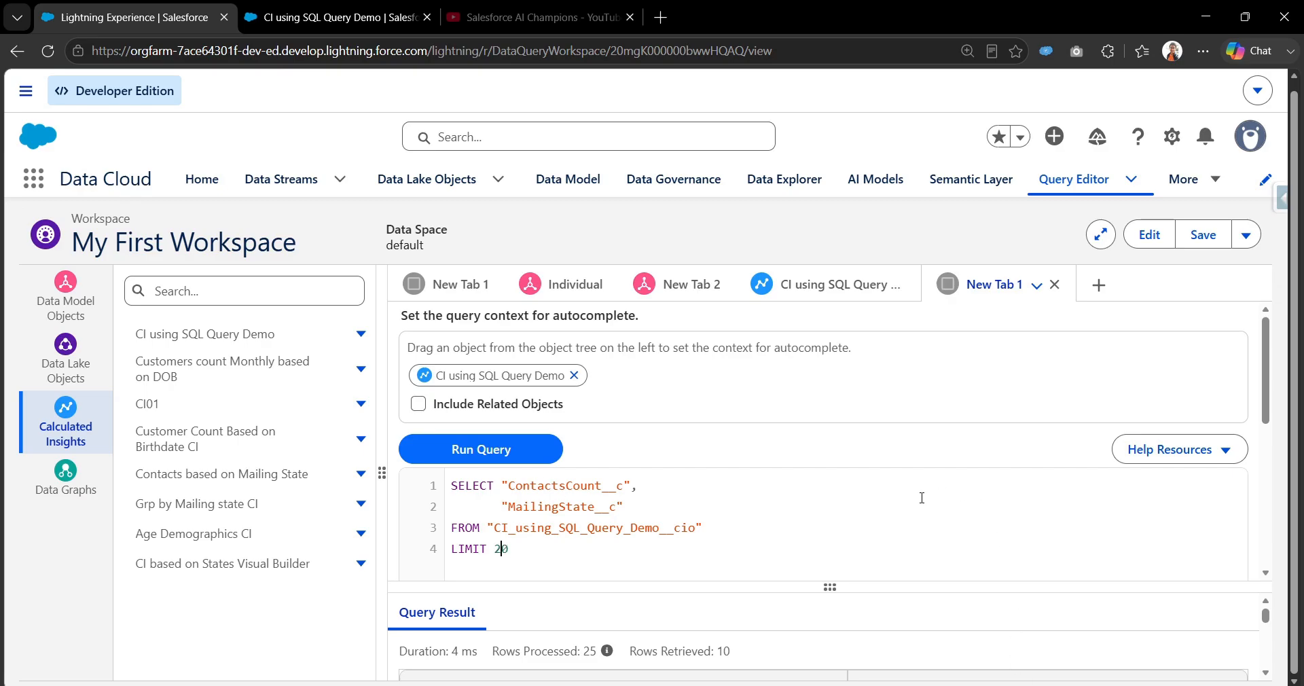
scroll(518, 515, down, 3)
scroll(747, 495, up, 2)
click(467, 400)
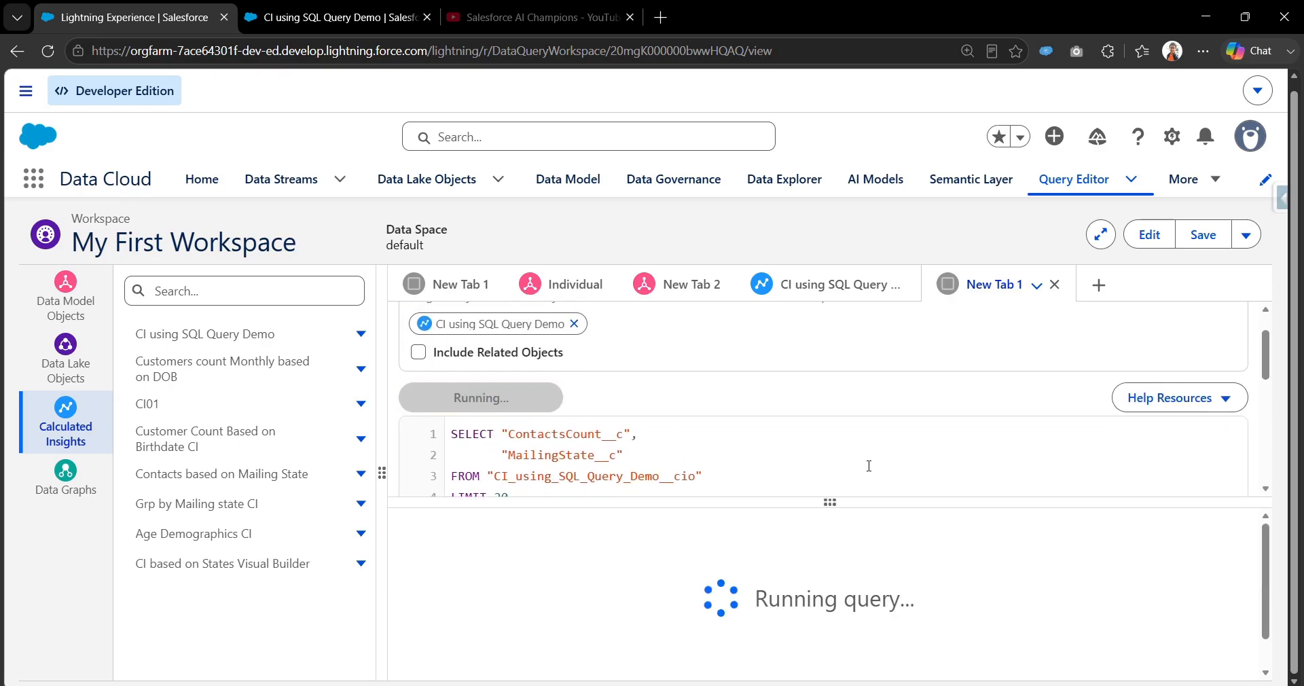
Review all rows of the new result, checking the contact counts for California and North Carolina.
drag(781, 504, 812, 212)
scroll(872, 582, down, 5)
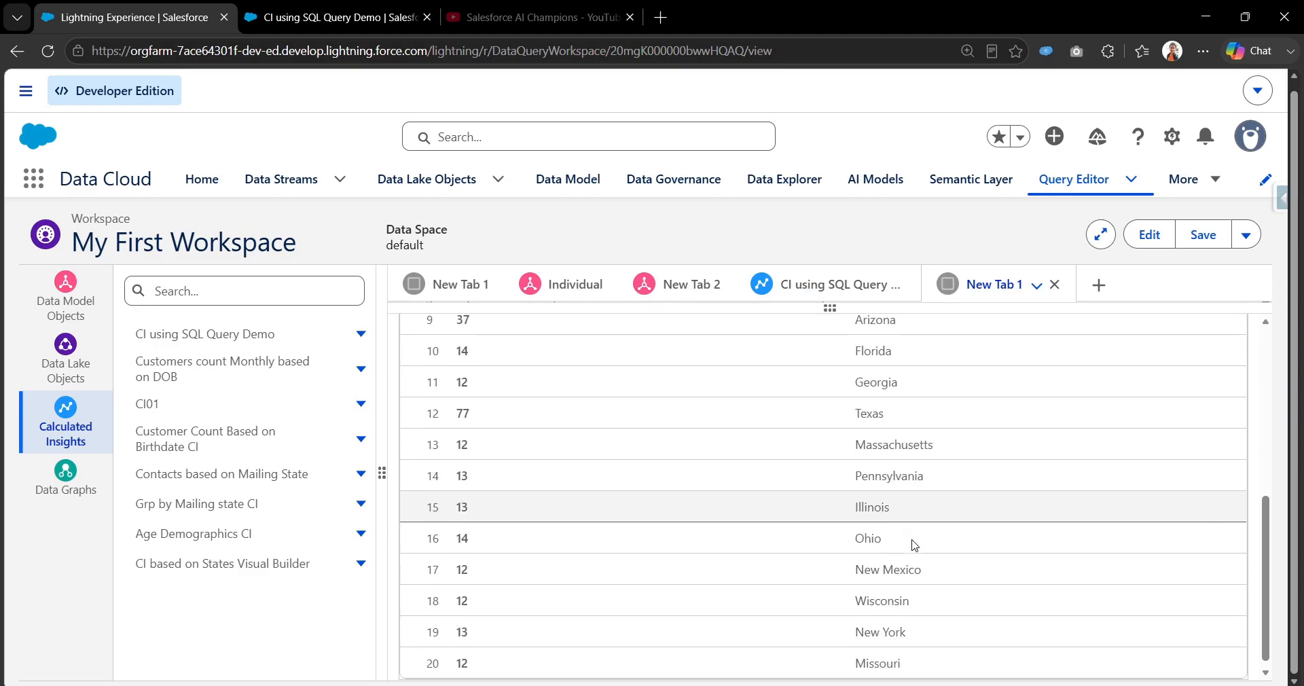
scroll(911, 541, up, 4)
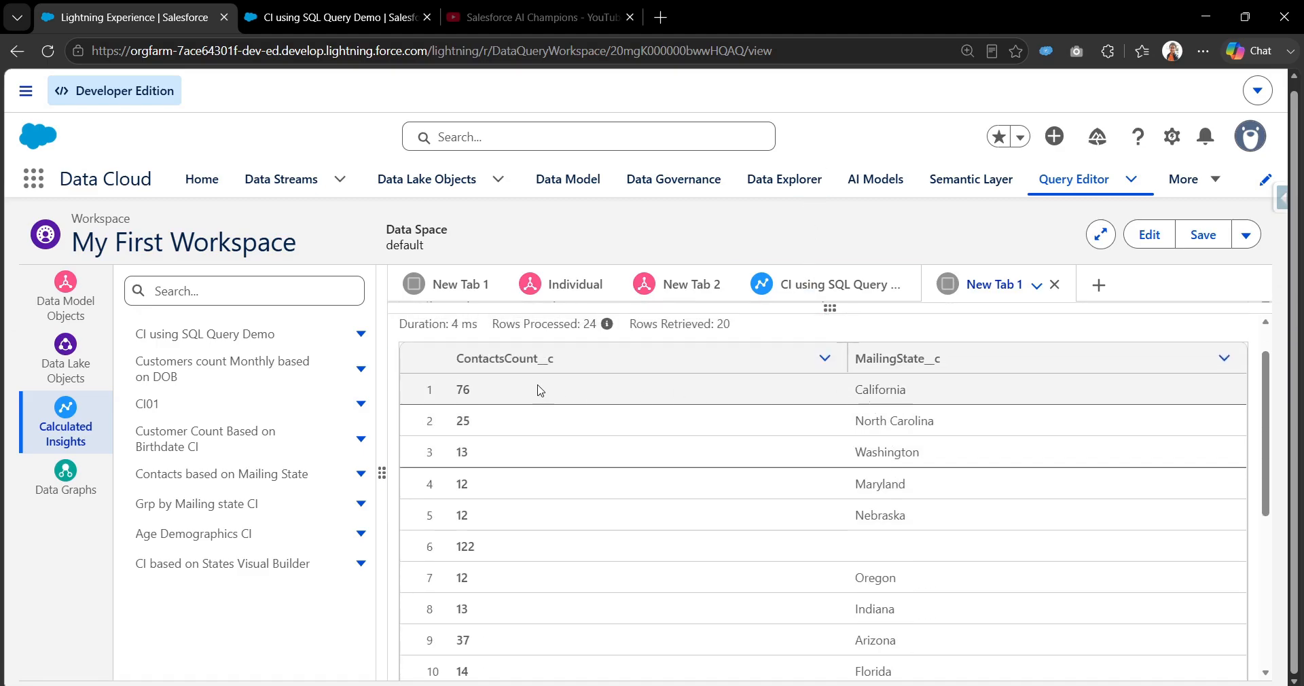
click(460, 389)
drag(855, 421, 936, 422)
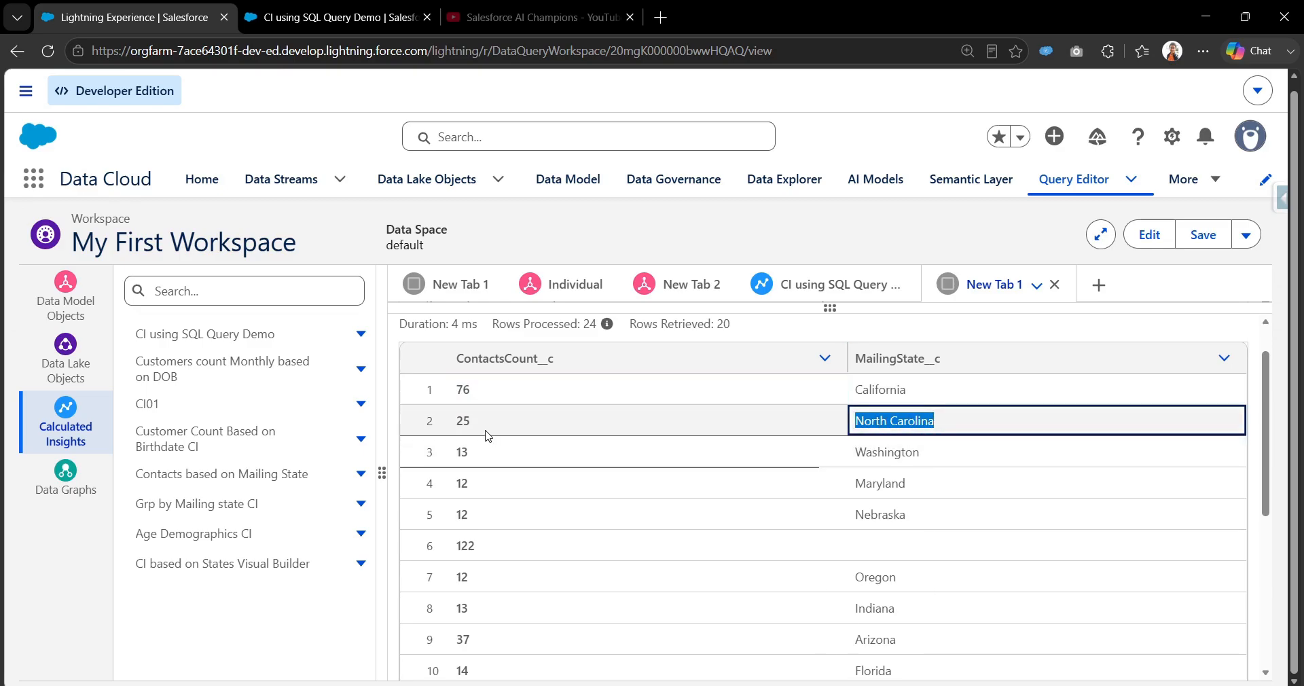
double_click(469, 422)
drag(783, 311, 780, 502)
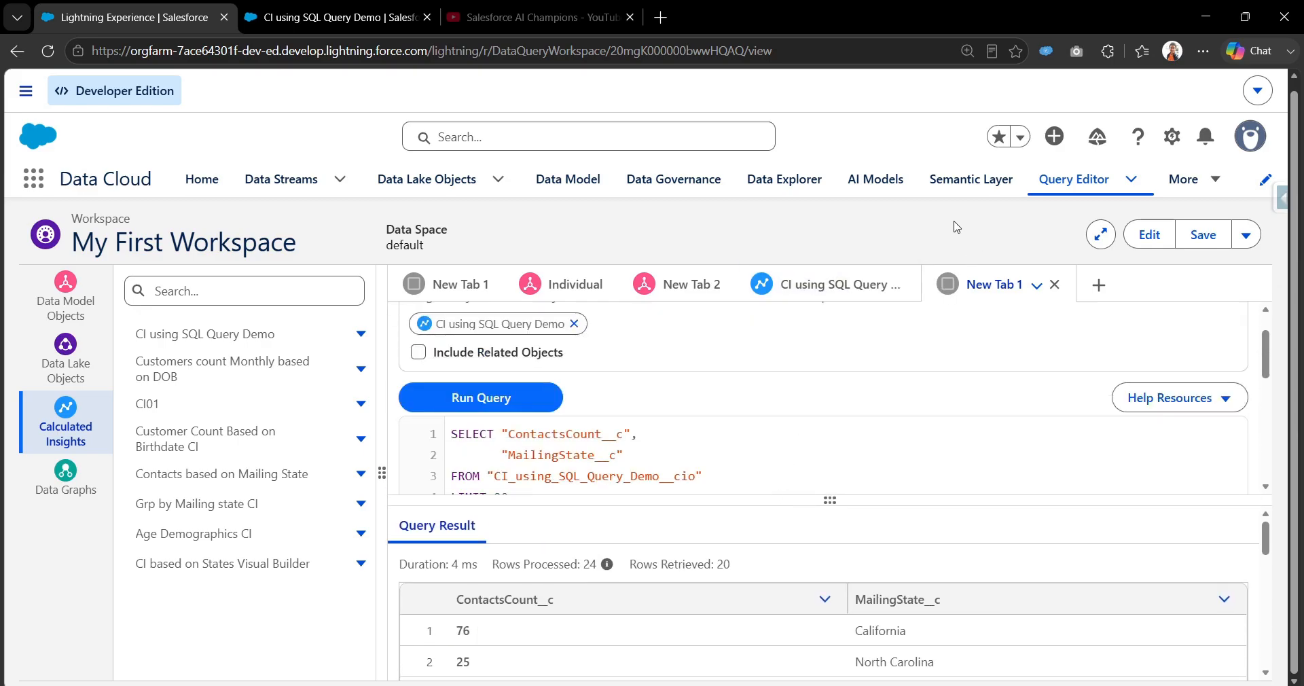
Open the CI using SQL Query Demo record from the calculated insights list and display its expression.
click(1203, 178)
click(1131, 293)
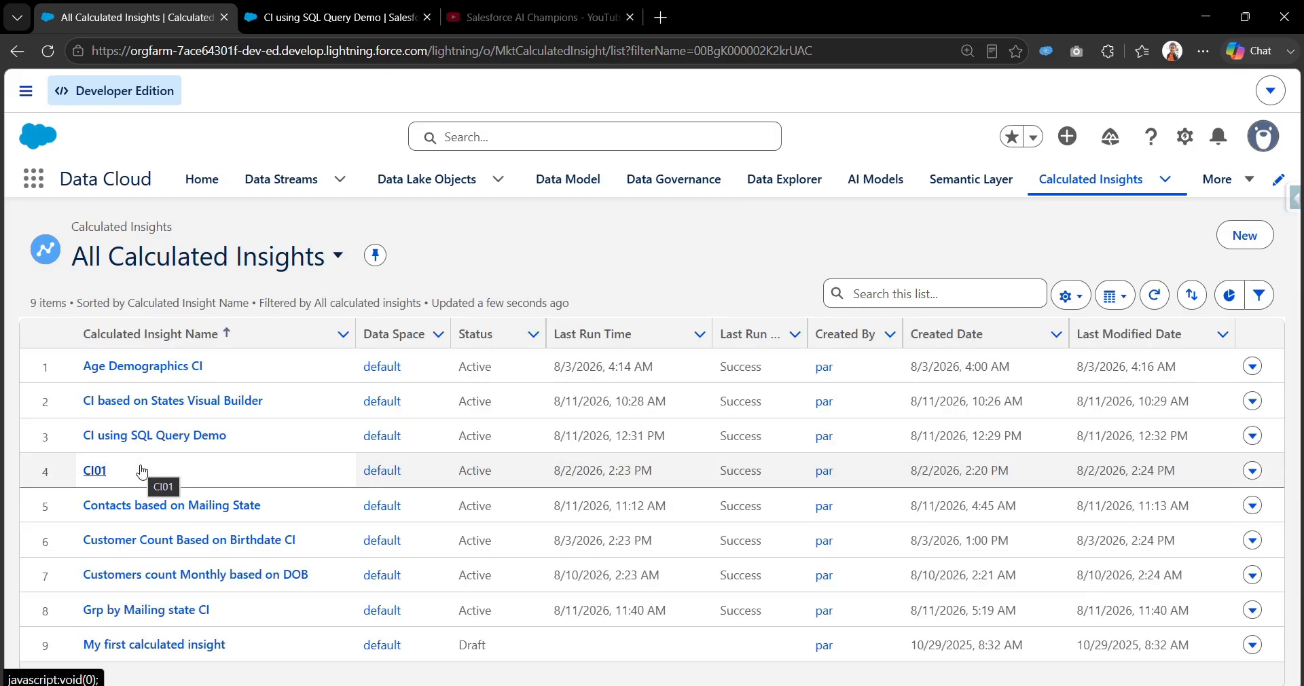
click(170, 449)
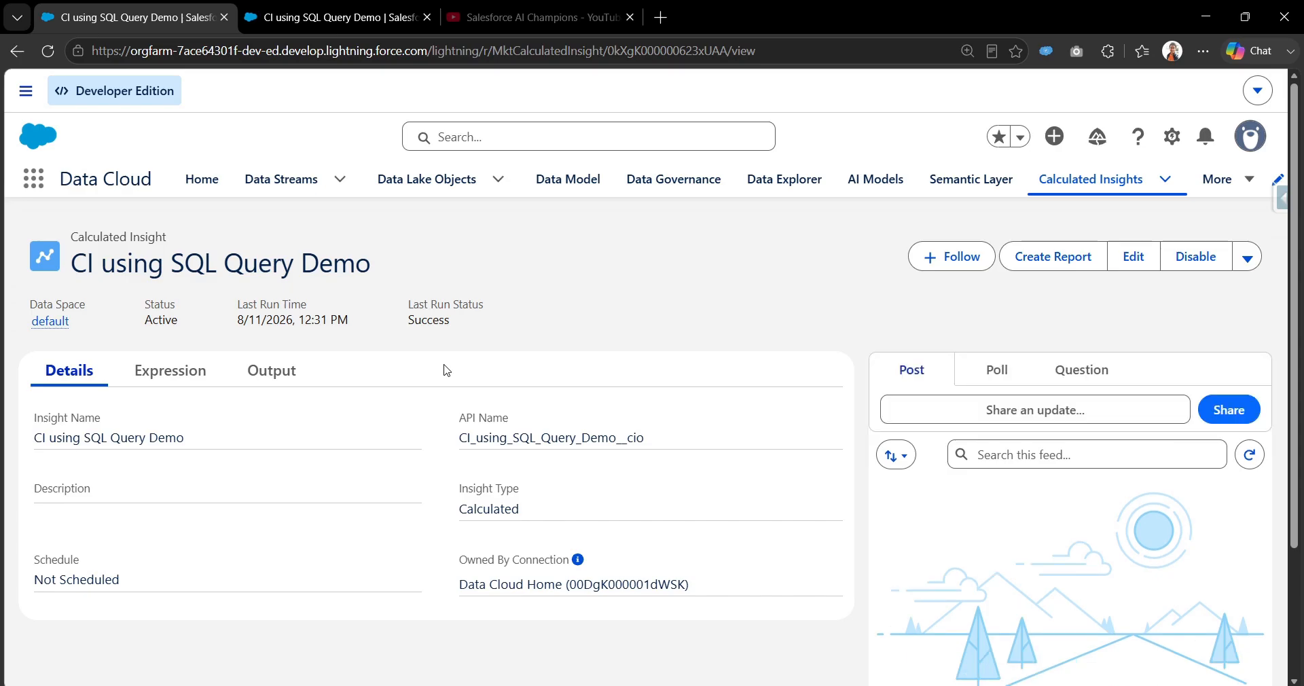
click(177, 377)
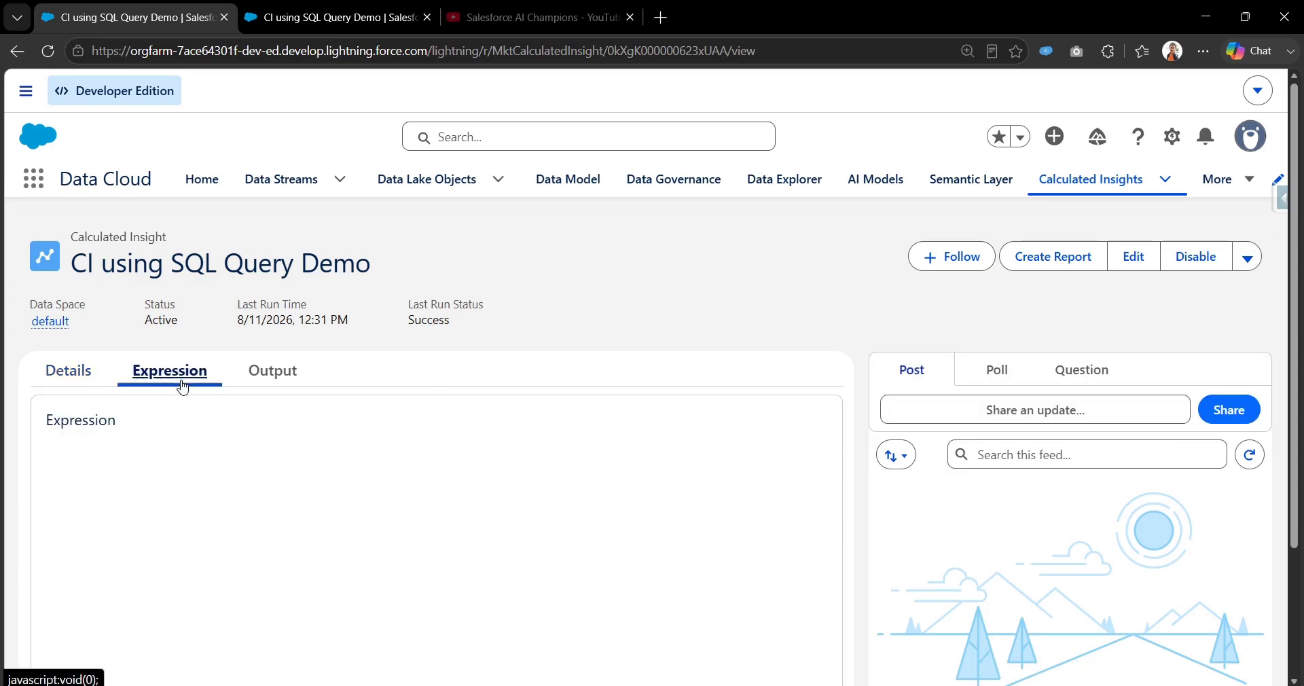